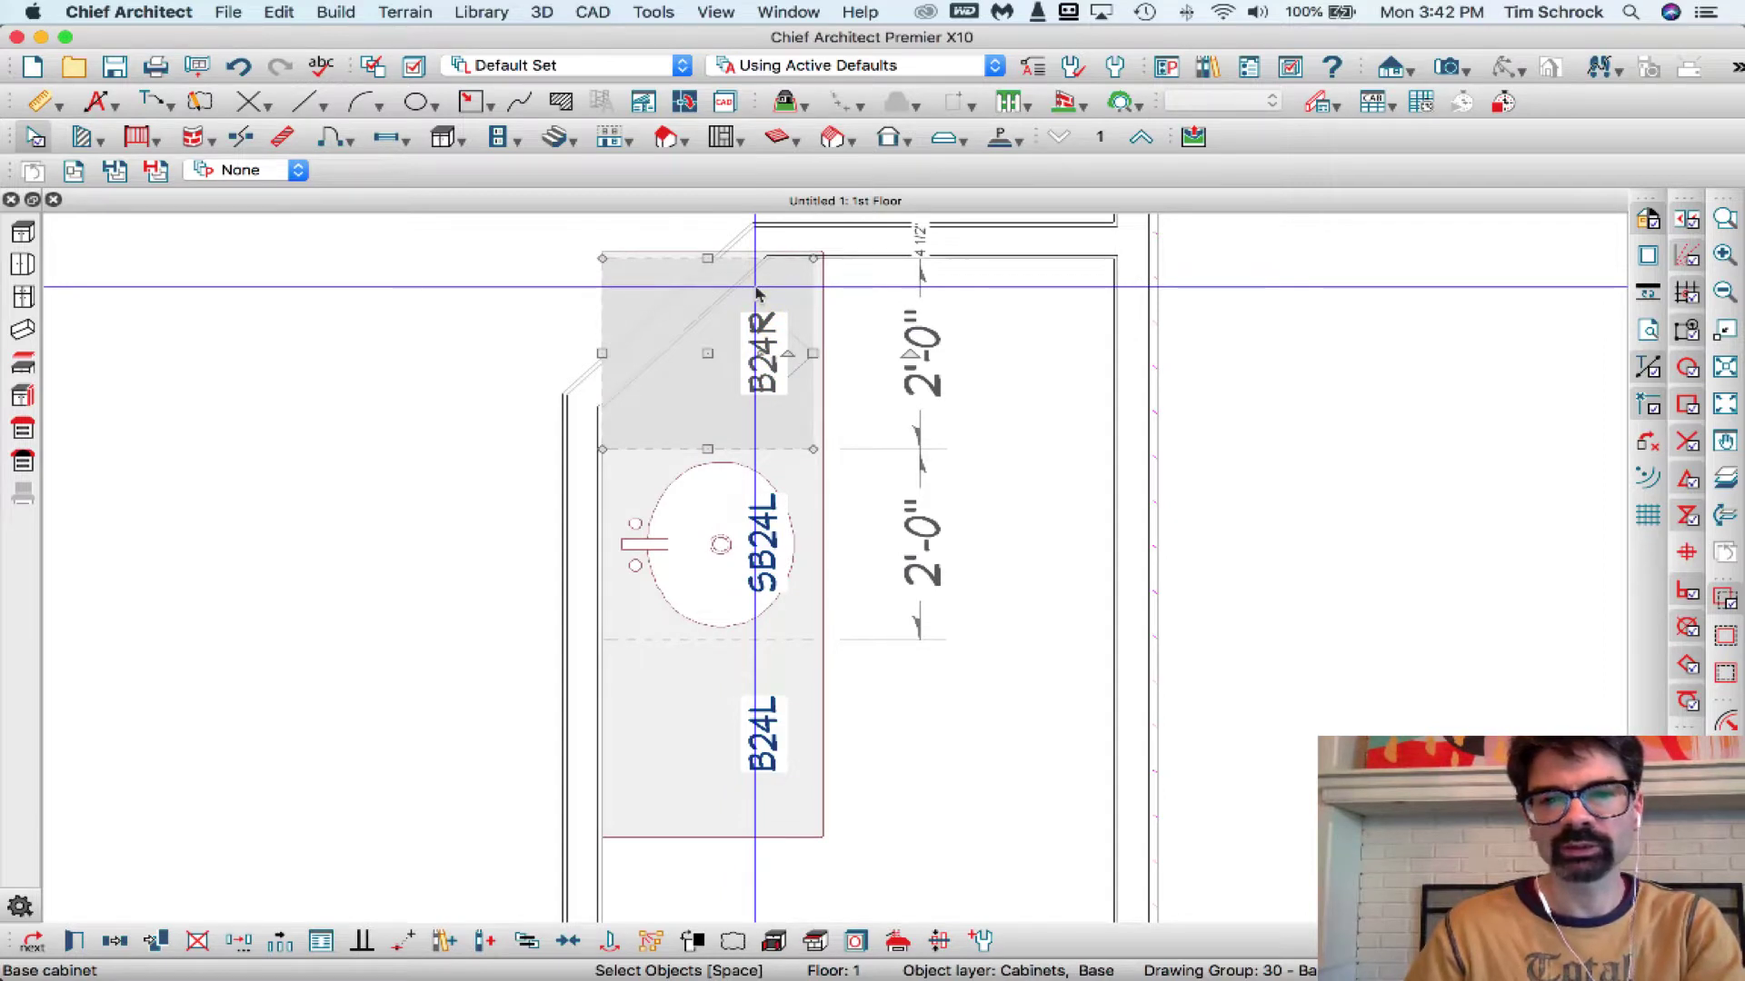
Reduce the depth of the B24R base cabinet to about 5 1/8" so its back meets the angled wall's corner.
{"action": "key", "text": "Escape"}
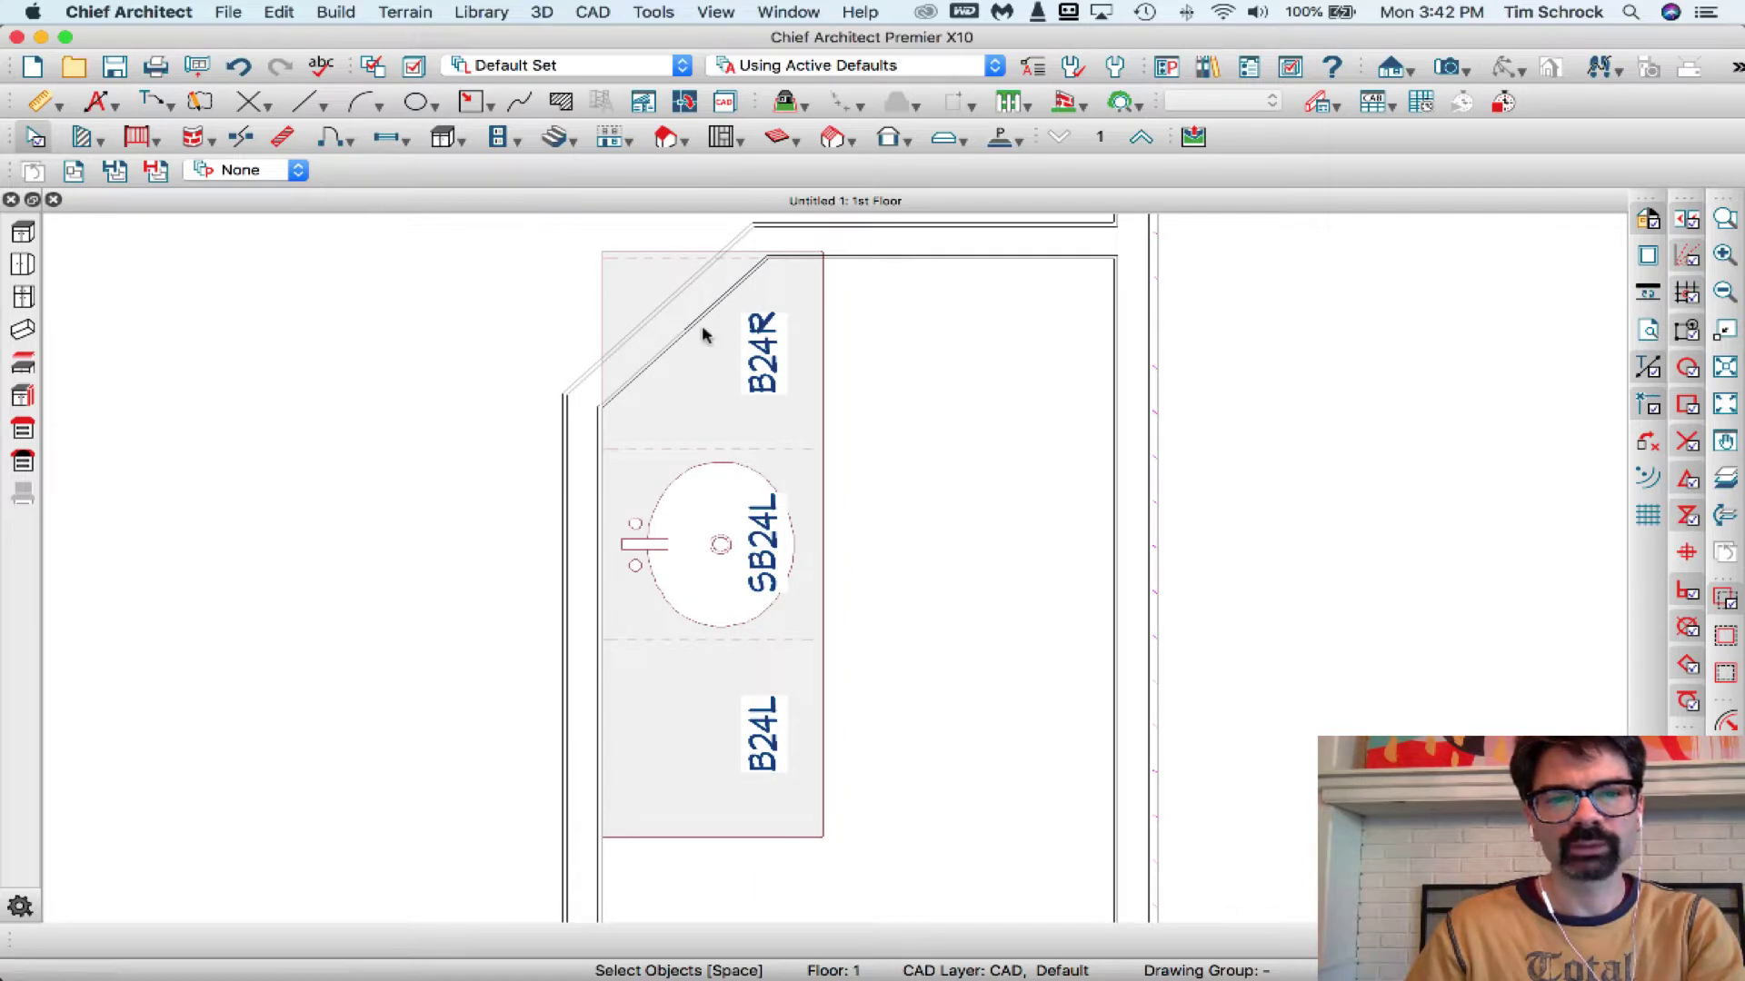
{"action": "left_click", "coordinate": [712, 366]}
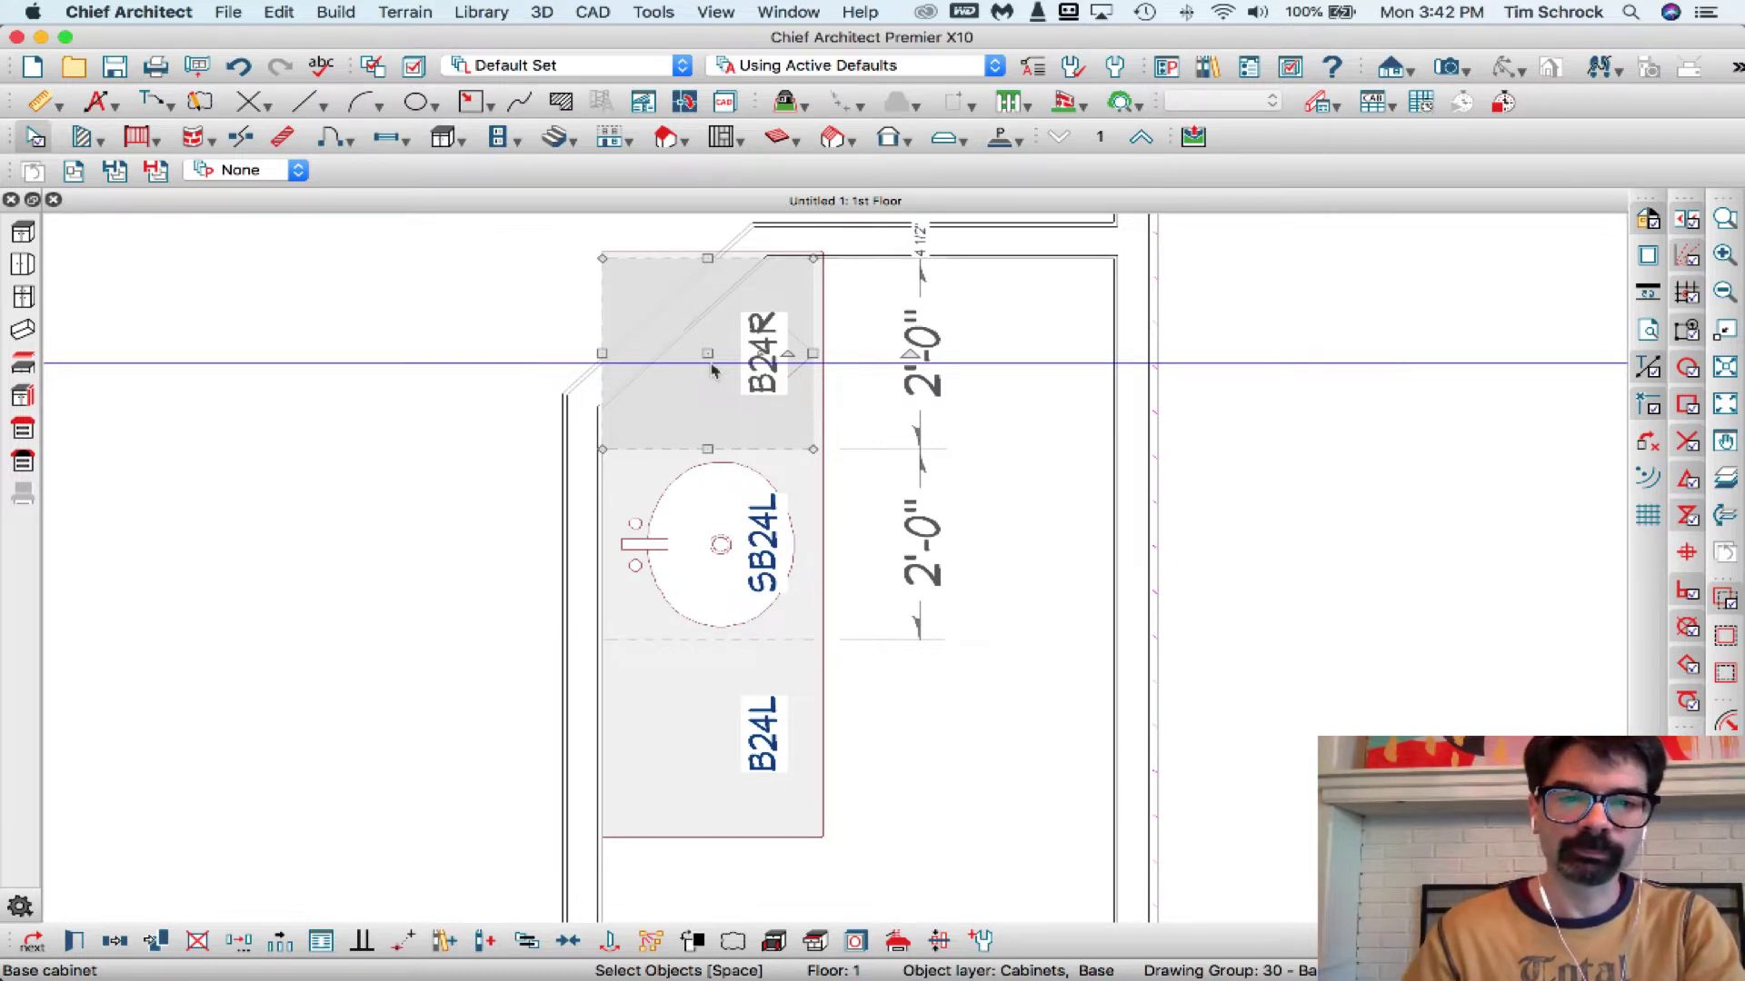
{"action": "key", "text": "Tab"}
{"action": "left_click", "coordinate": [666, 411]}
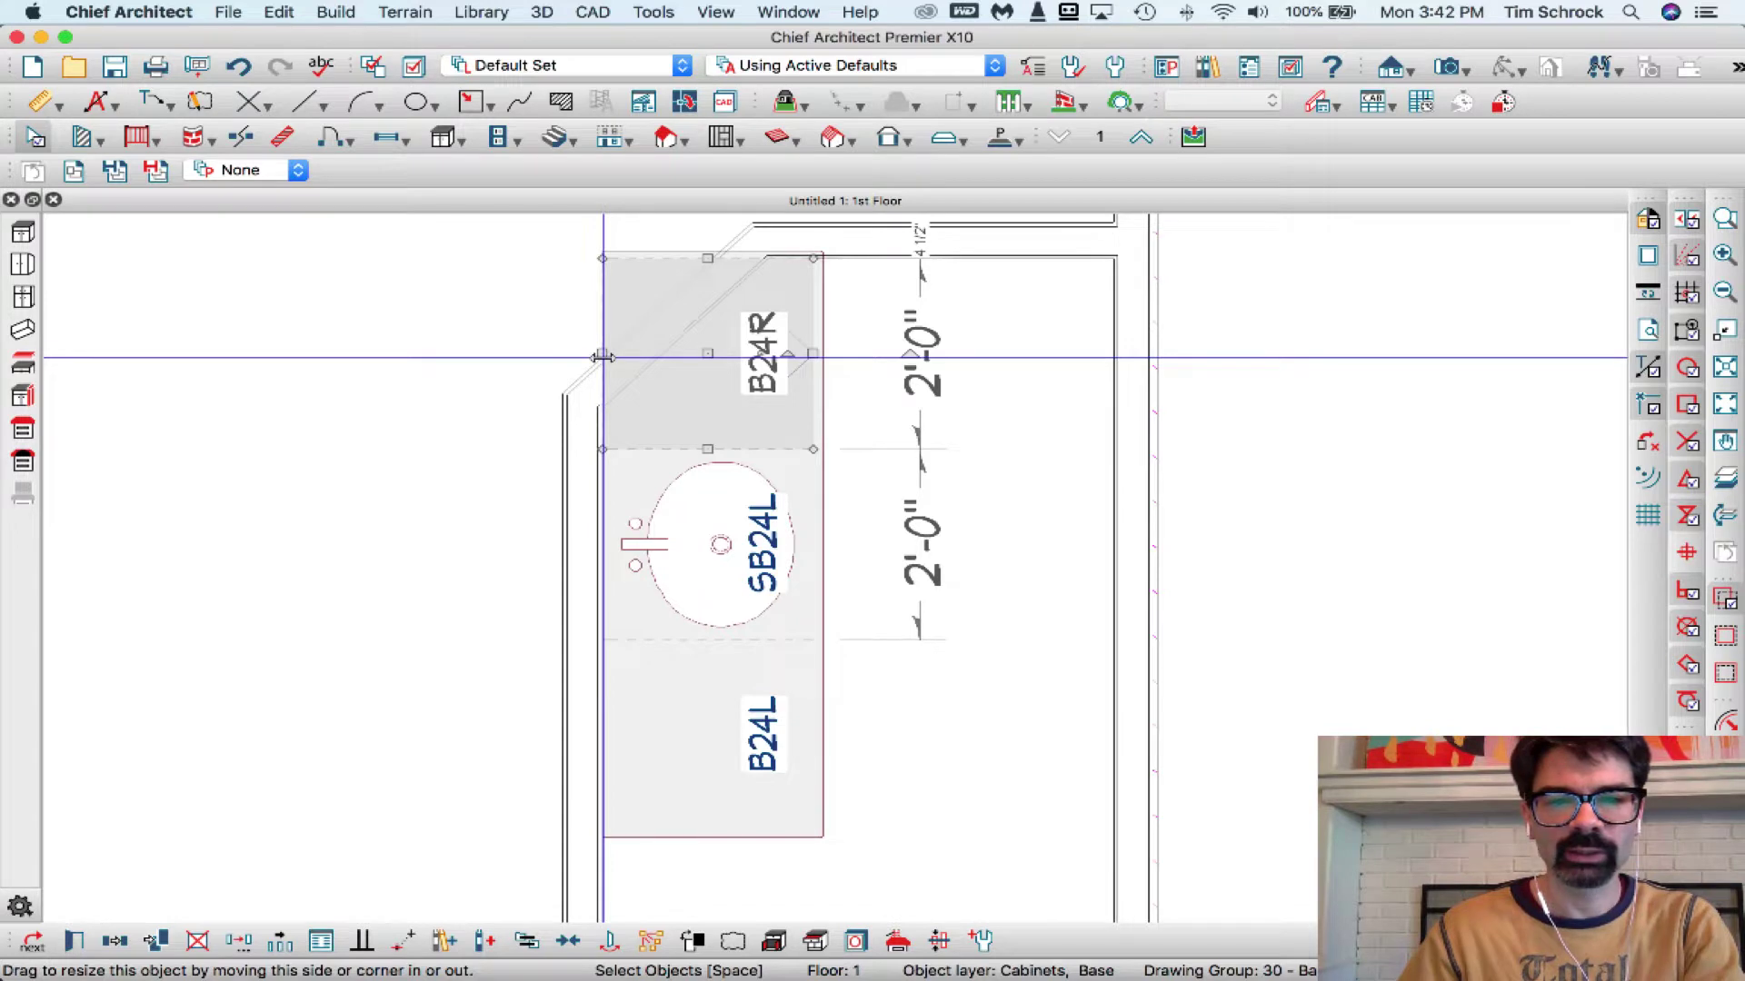
{"action": "left_click_drag", "start_coordinate": [601, 357], "coordinate": [764, 269]}
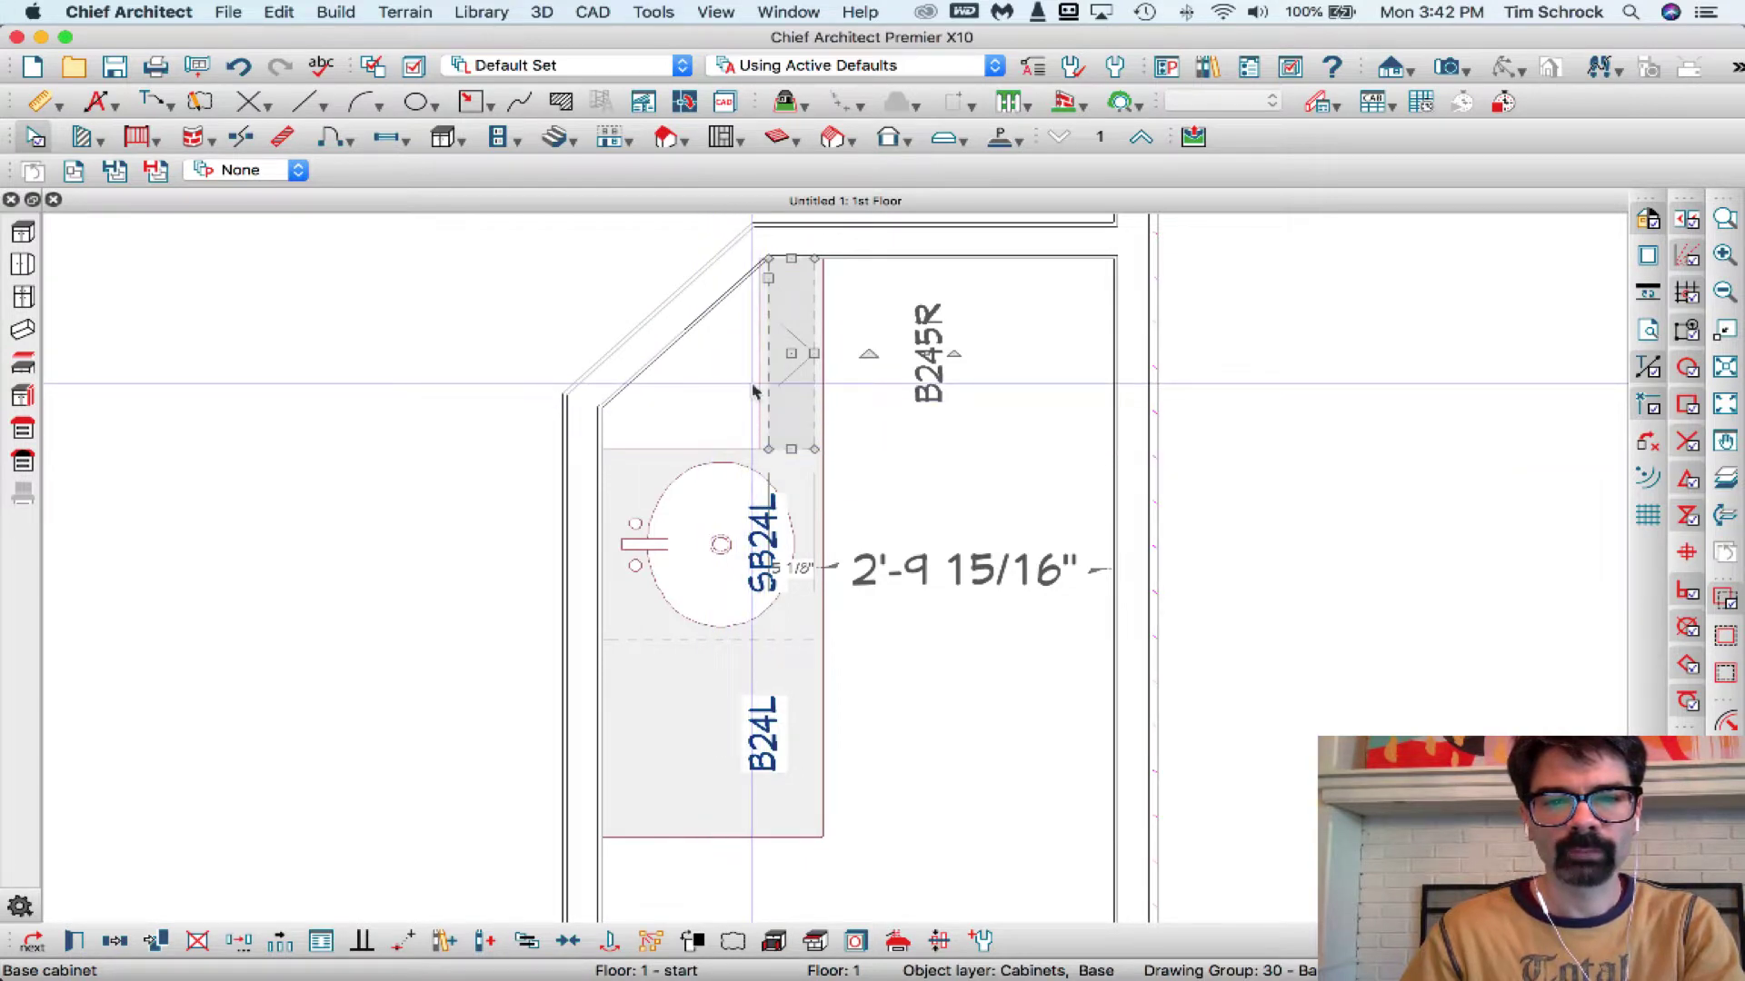
Generate one custom countertop over the shallow corner cabinet, the SB24L sink base and the B24L cabinet.
{"action": "left_click", "coordinate": [654, 467], "text": "shift"}
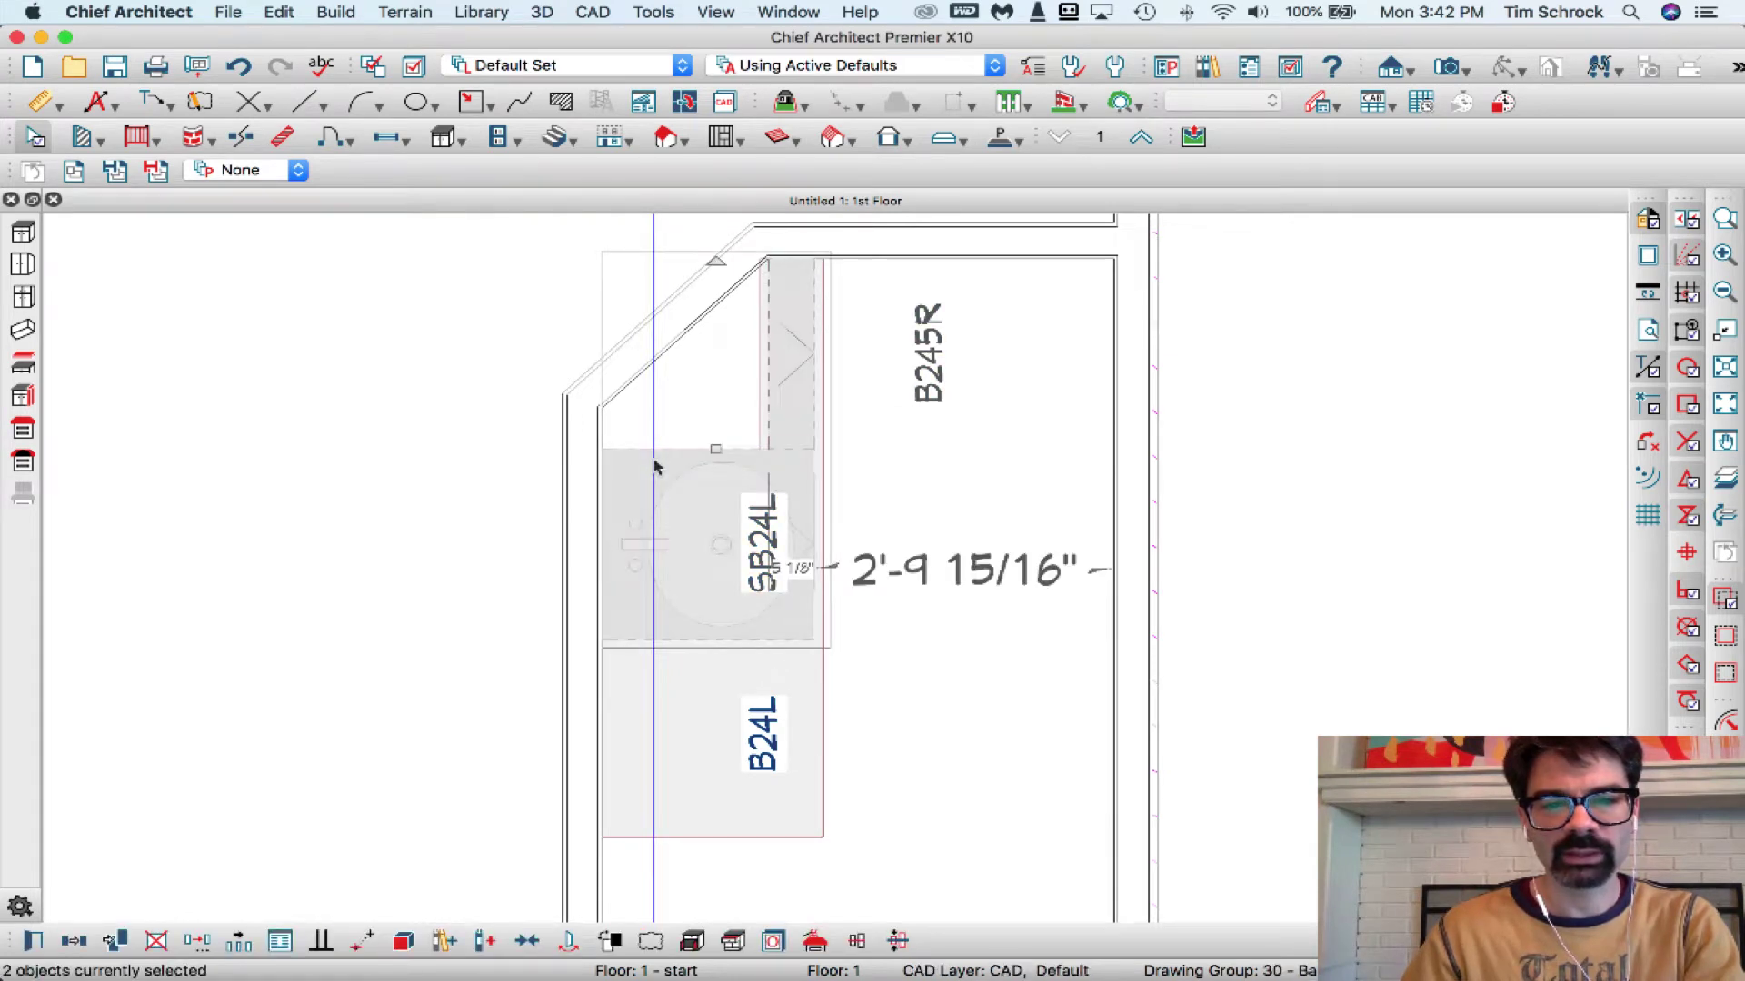
{"action": "left_click", "coordinate": [677, 750], "text": "shift"}
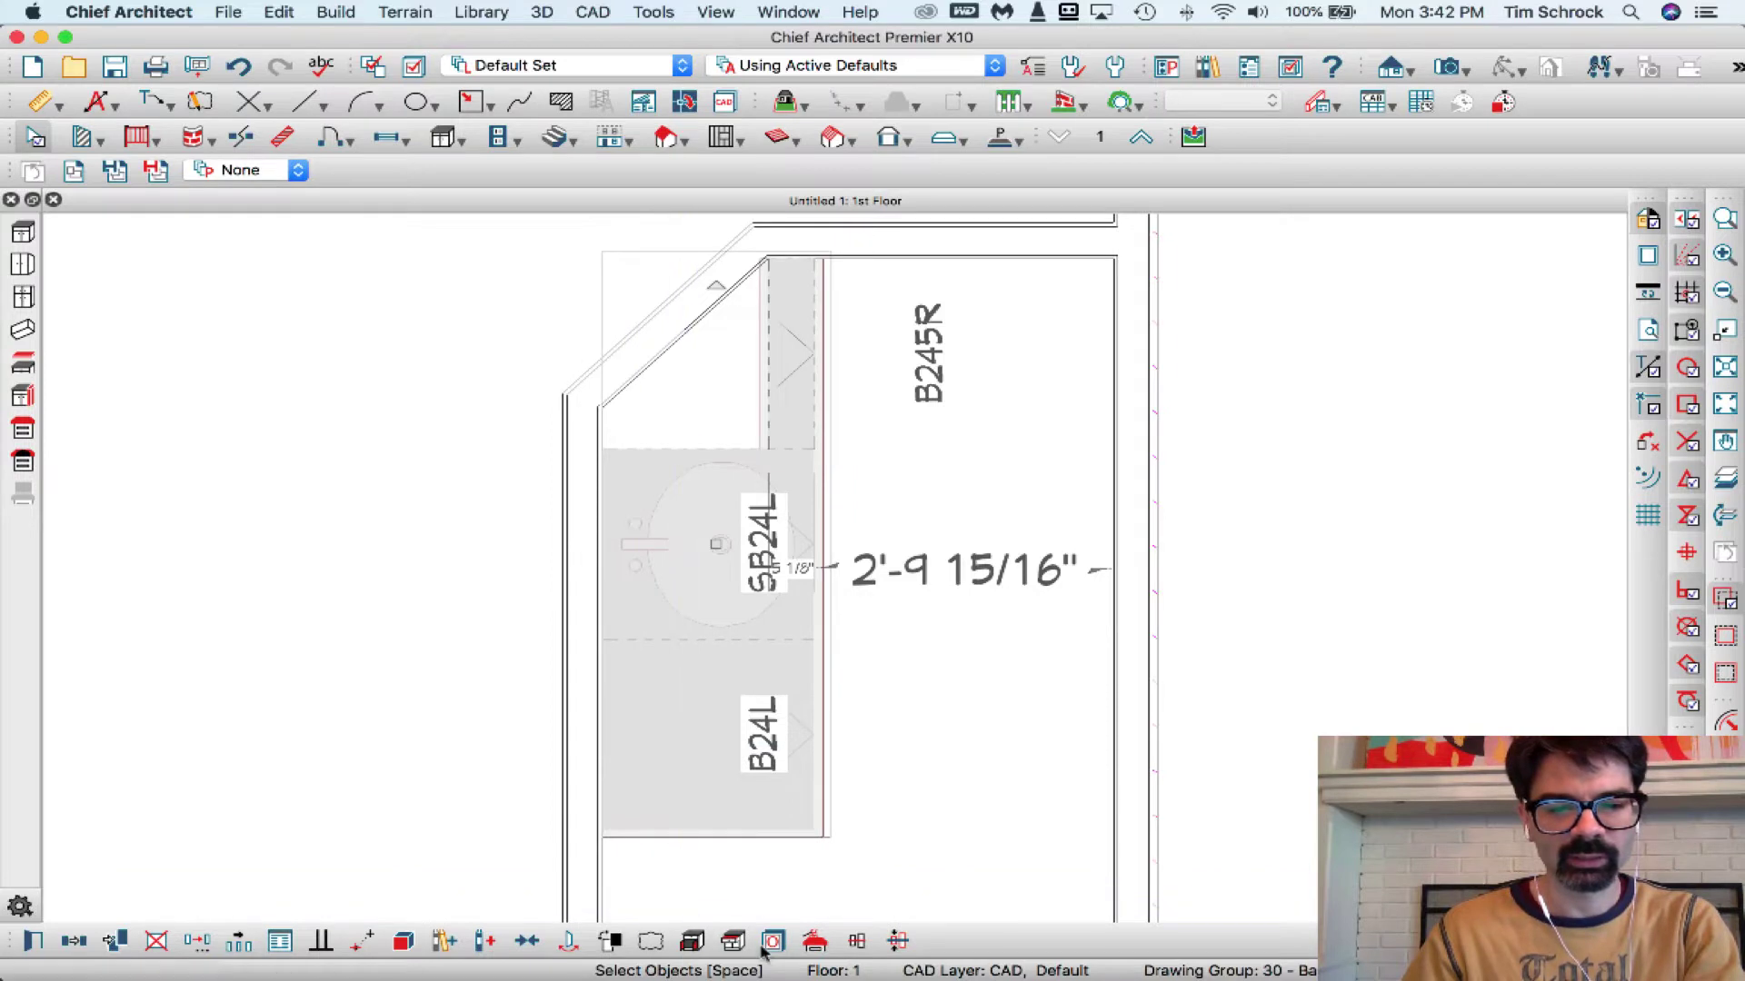
{"action": "left_click", "coordinate": [815, 942]}
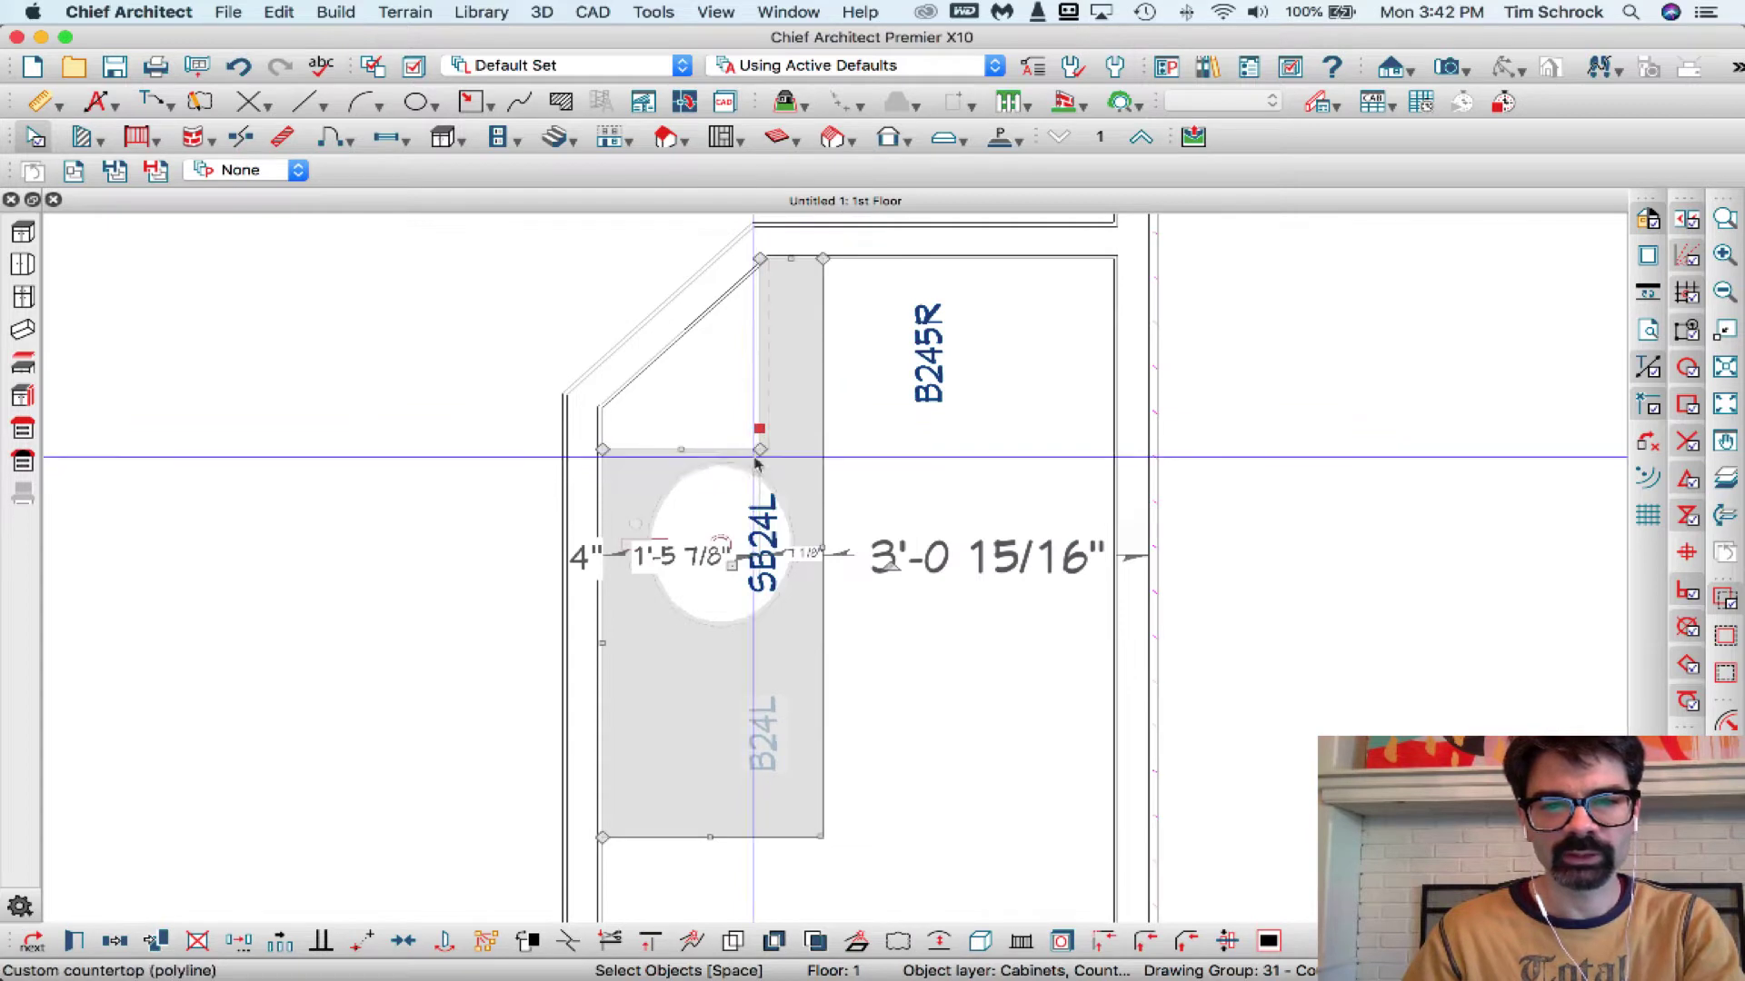
Reshape the custom countertop's notched corner so its edge follows the angled wall and fills the gap behind the shallow cabinet.
{"action": "left_click_drag", "start_coordinate": [760, 450], "coordinate": [602, 409]}
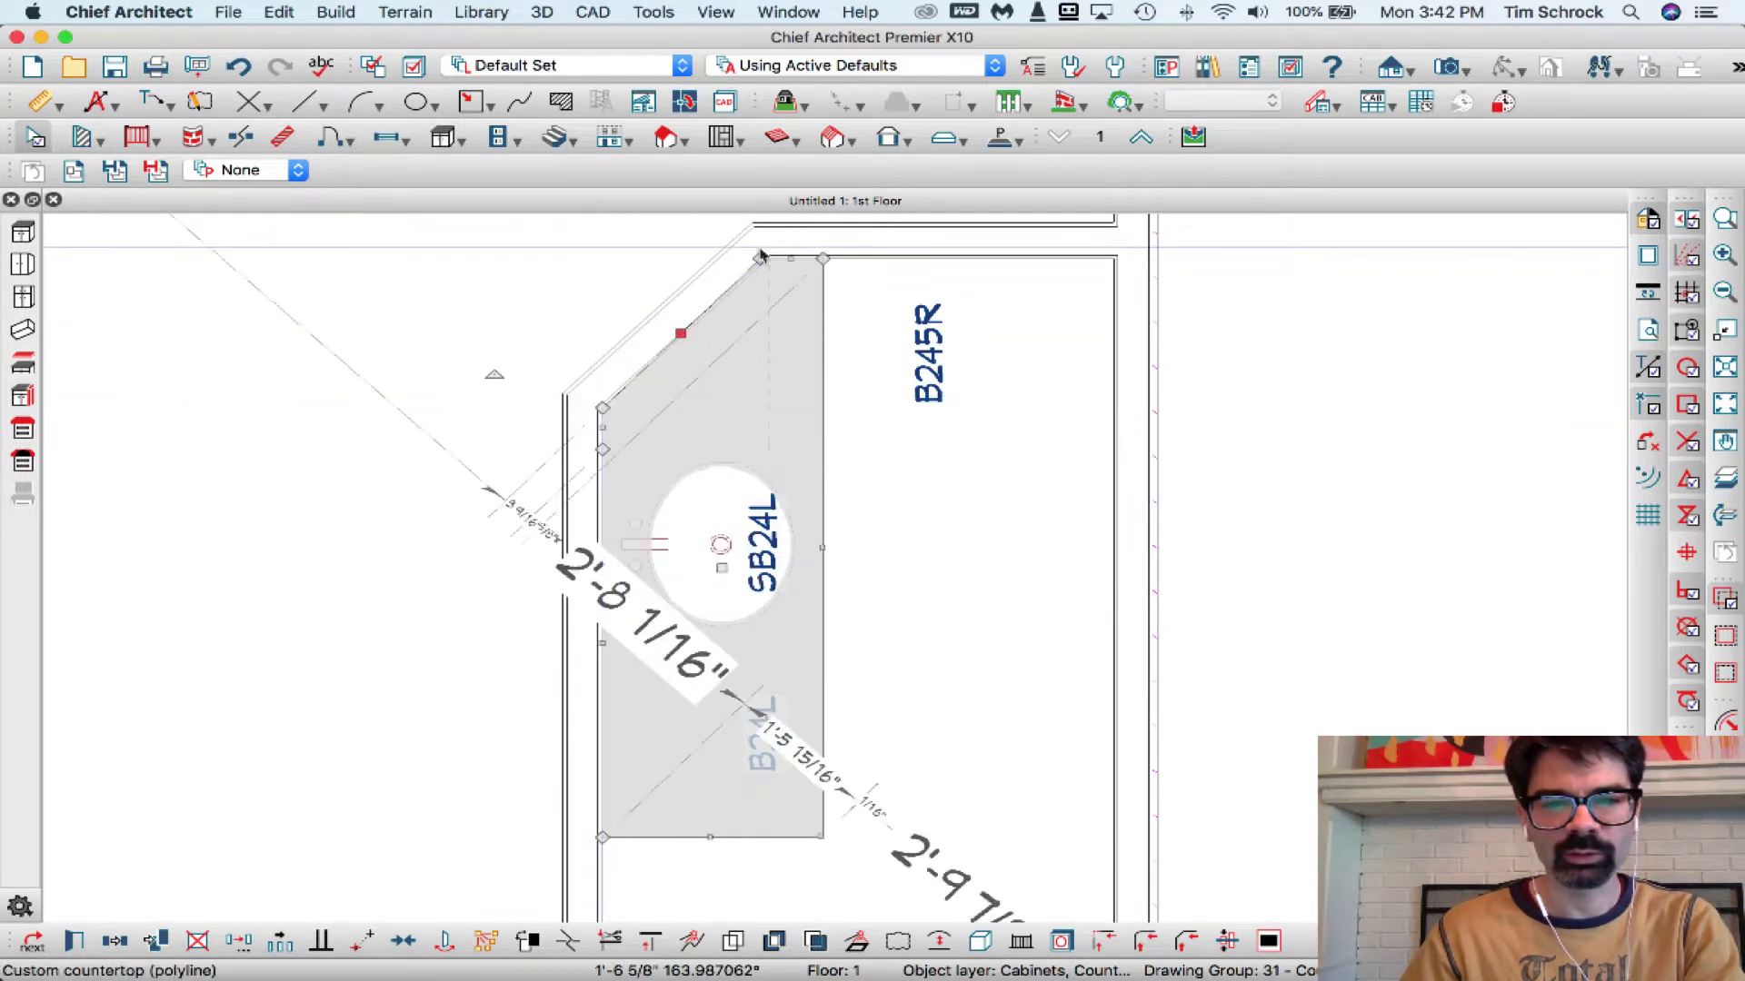
{"action": "scroll", "coordinate": [766, 241], "scroll_direction": "up", "scroll_amount": 5}
{"action": "left_click_drag", "start_coordinate": [751, 293], "coordinate": [774, 294]}
{"action": "left_click", "coordinate": [638, 342]}
{"action": "scroll", "coordinate": [623, 328], "scroll_direction": "down", "scroll_amount": 5}
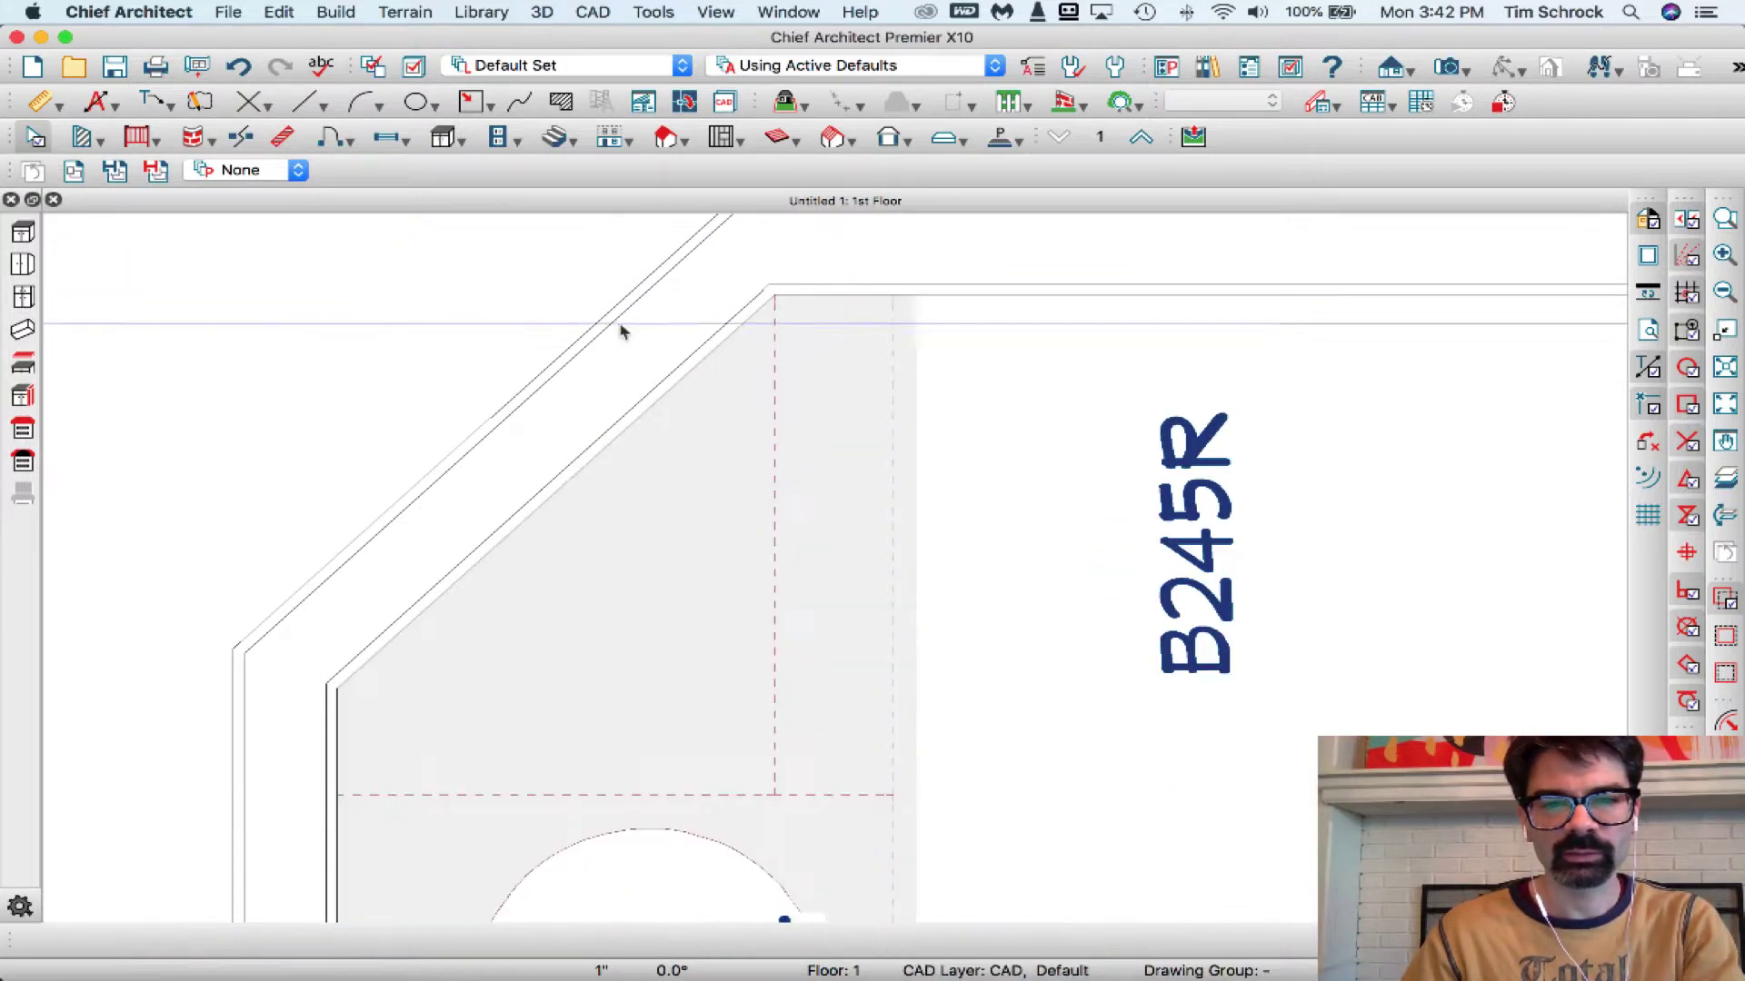
{"action": "scroll", "coordinate": [624, 326], "scroll_direction": "down", "scroll_amount": 2}
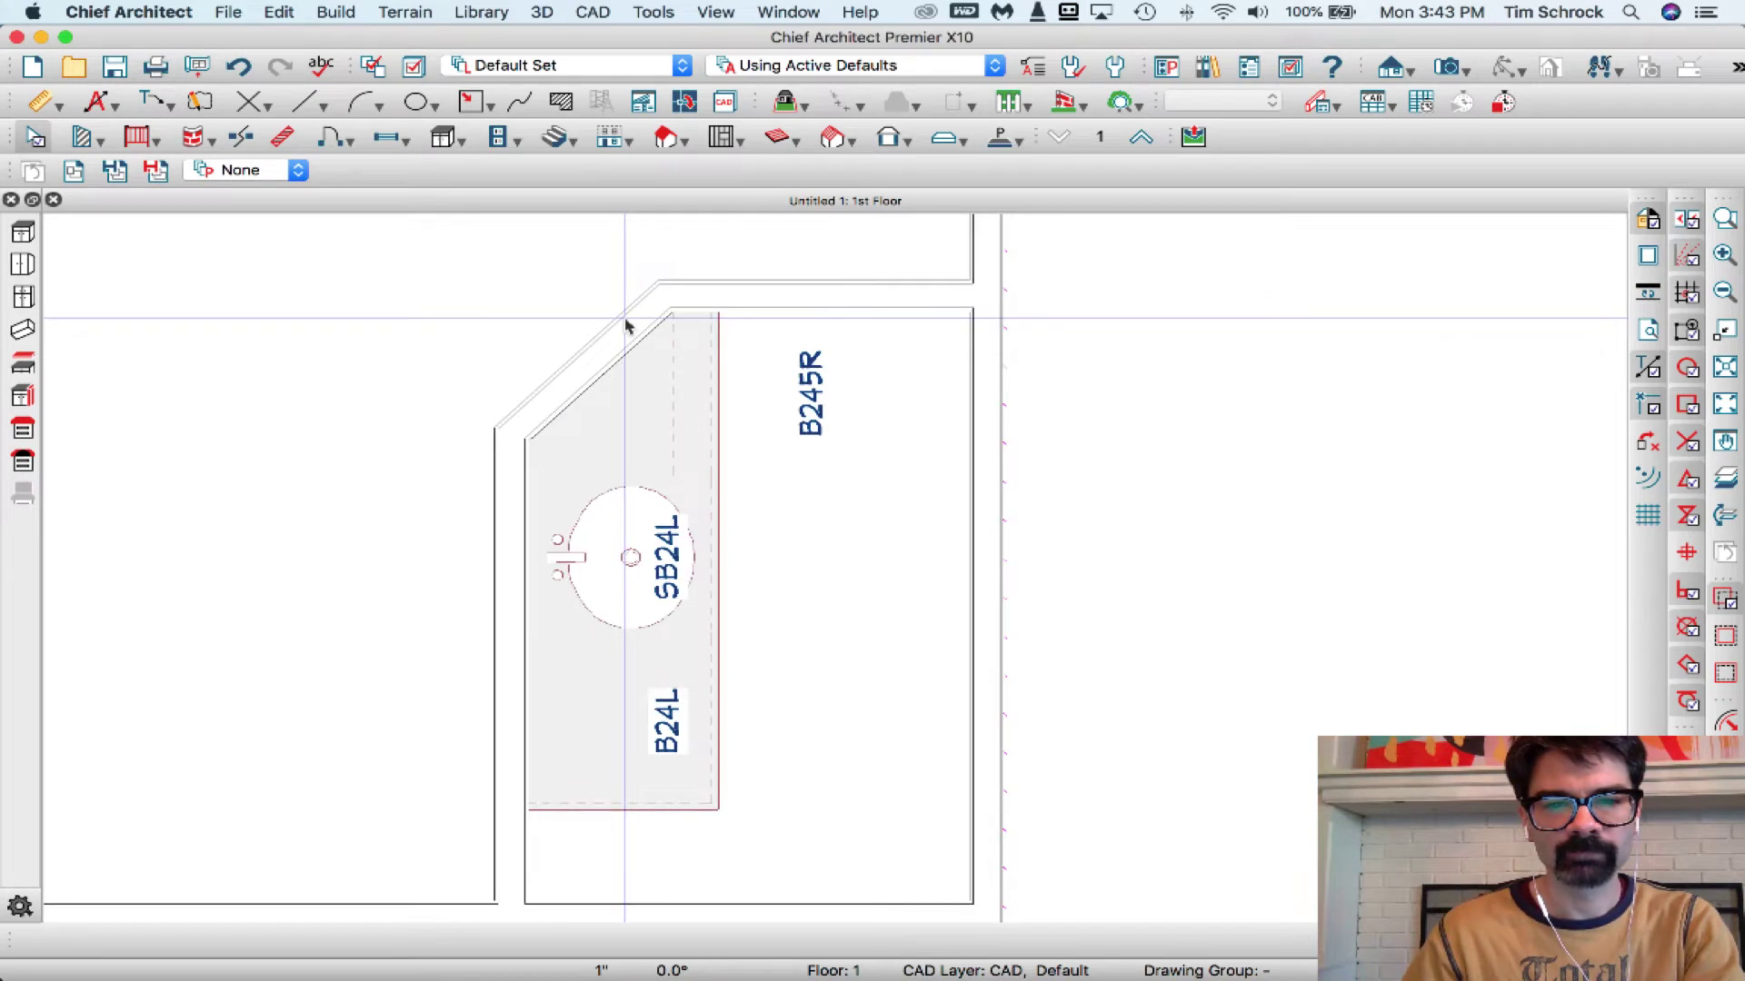
Specify the label CUSTOM for the shallow corner cabinet and move the label over the countertop.
{"action": "left_click", "coordinate": [669, 469]}
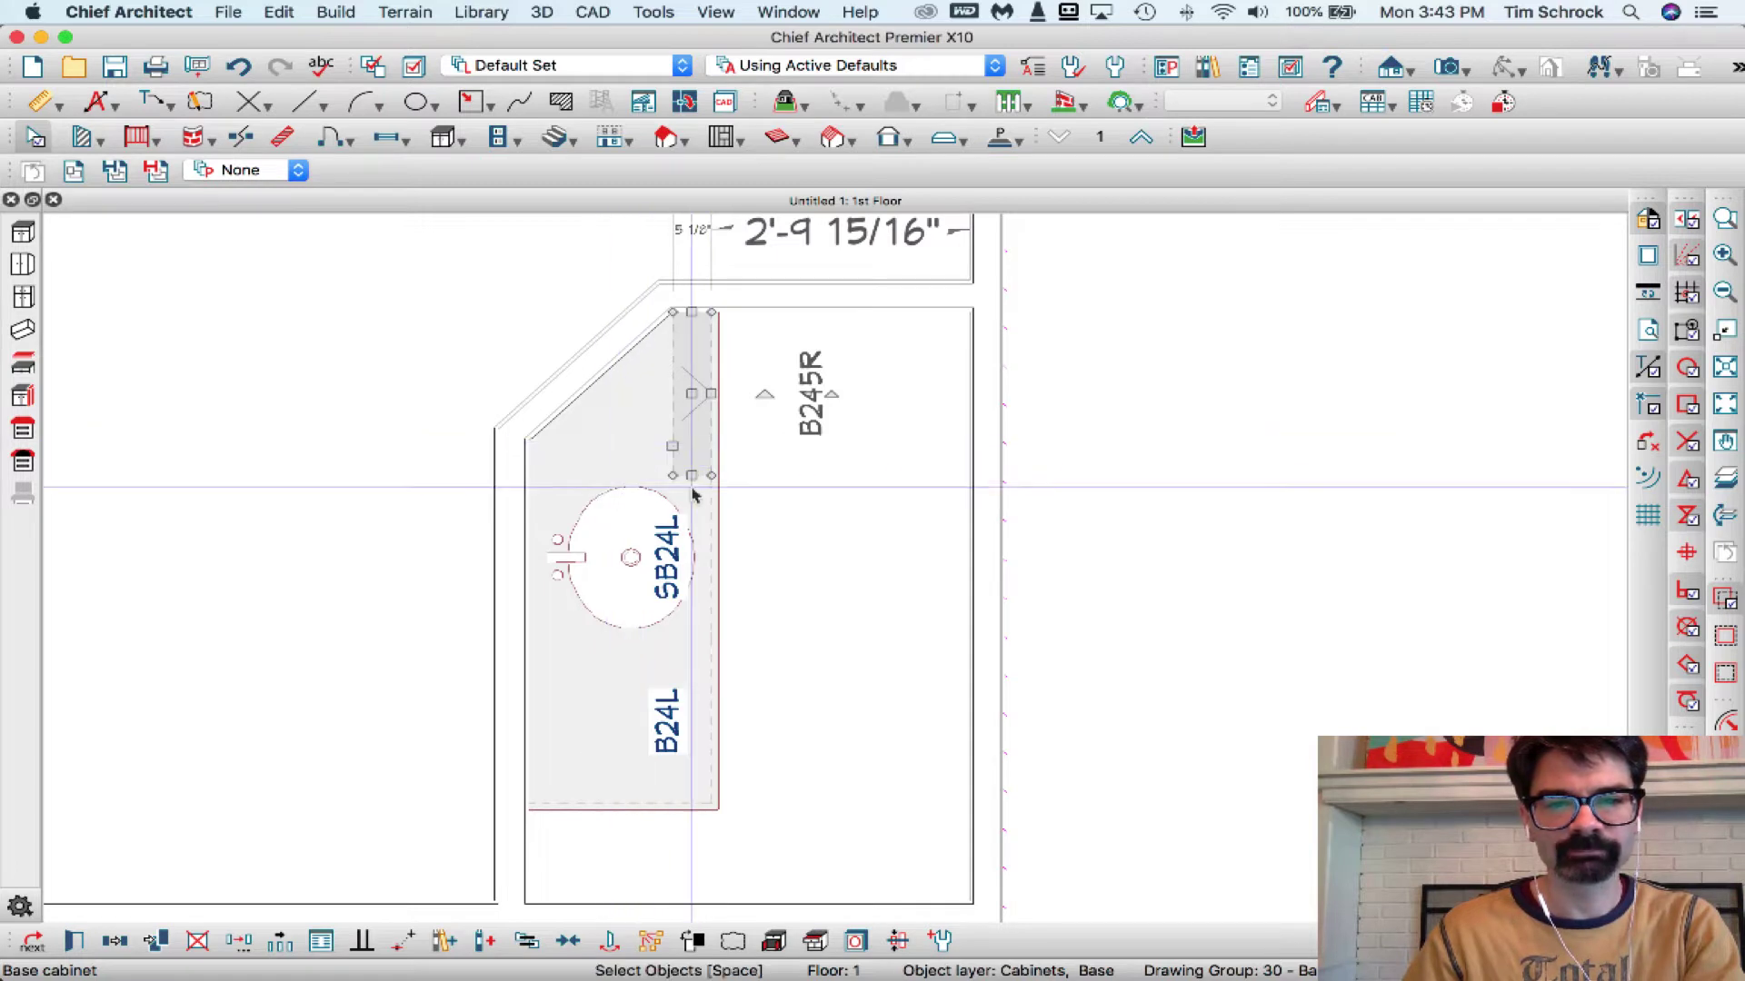
{"action": "scroll", "coordinate": [778, 389], "scroll_direction": "down", "scroll_amount": 2}
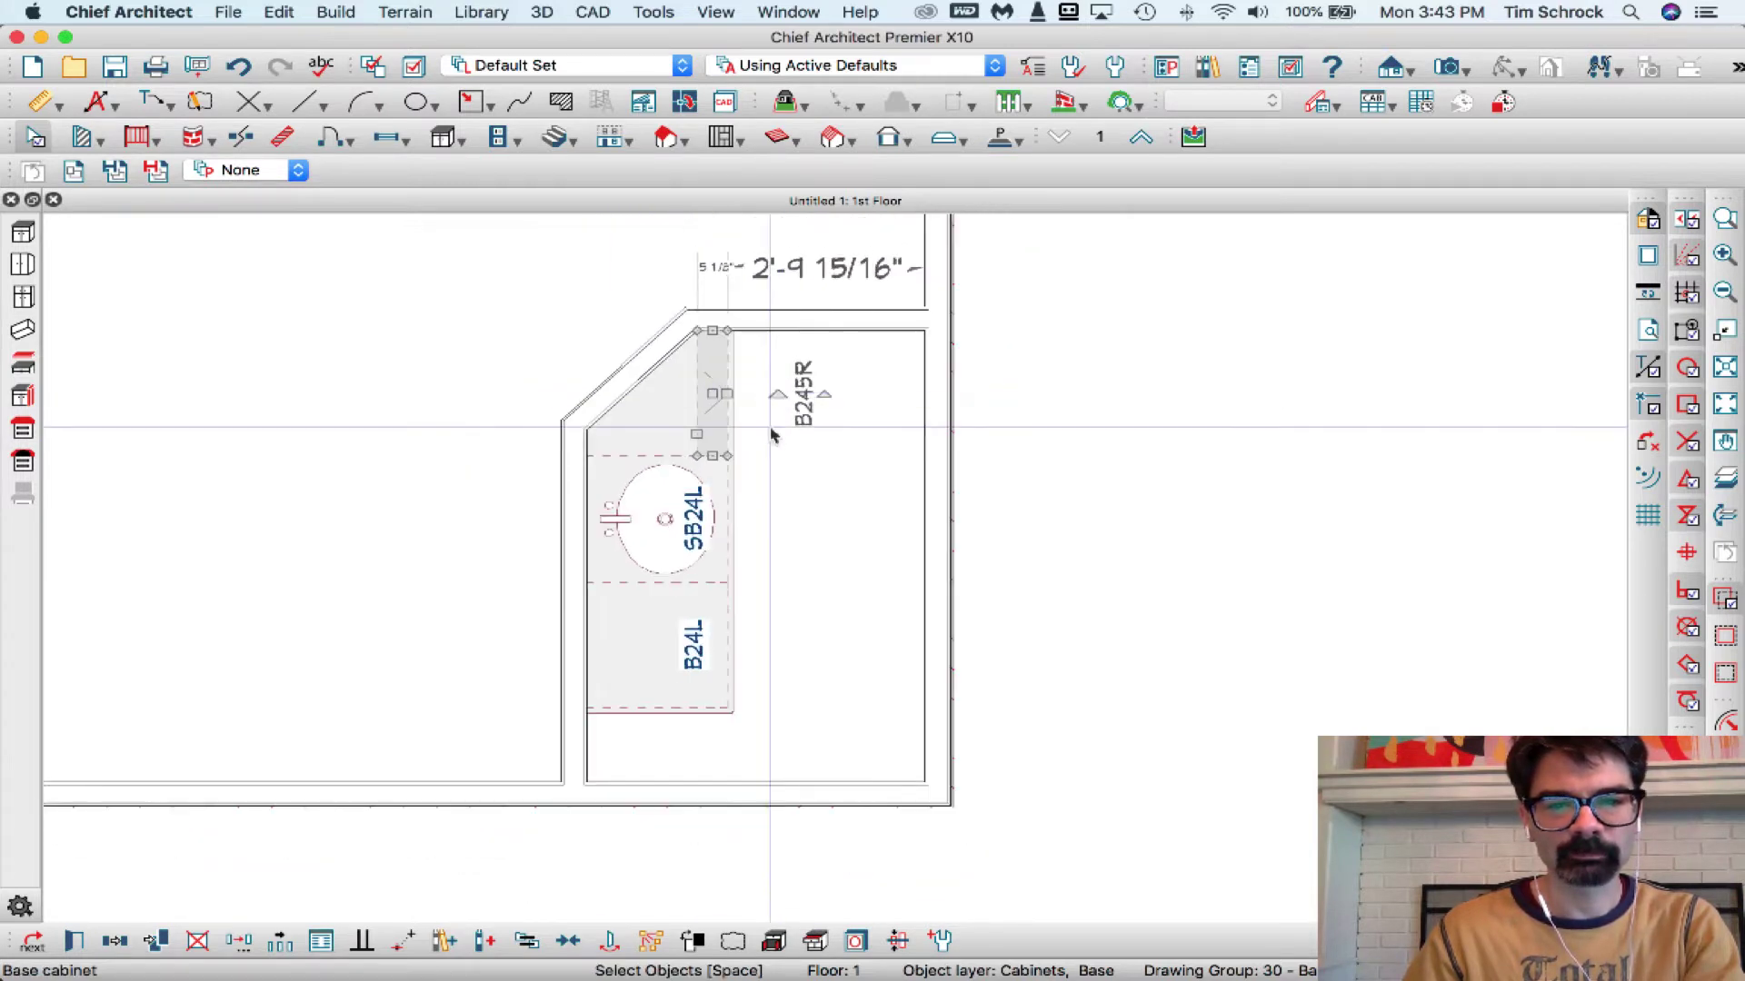
{"action": "scroll", "coordinate": [698, 619], "scroll_direction": "up", "scroll_amount": 1}
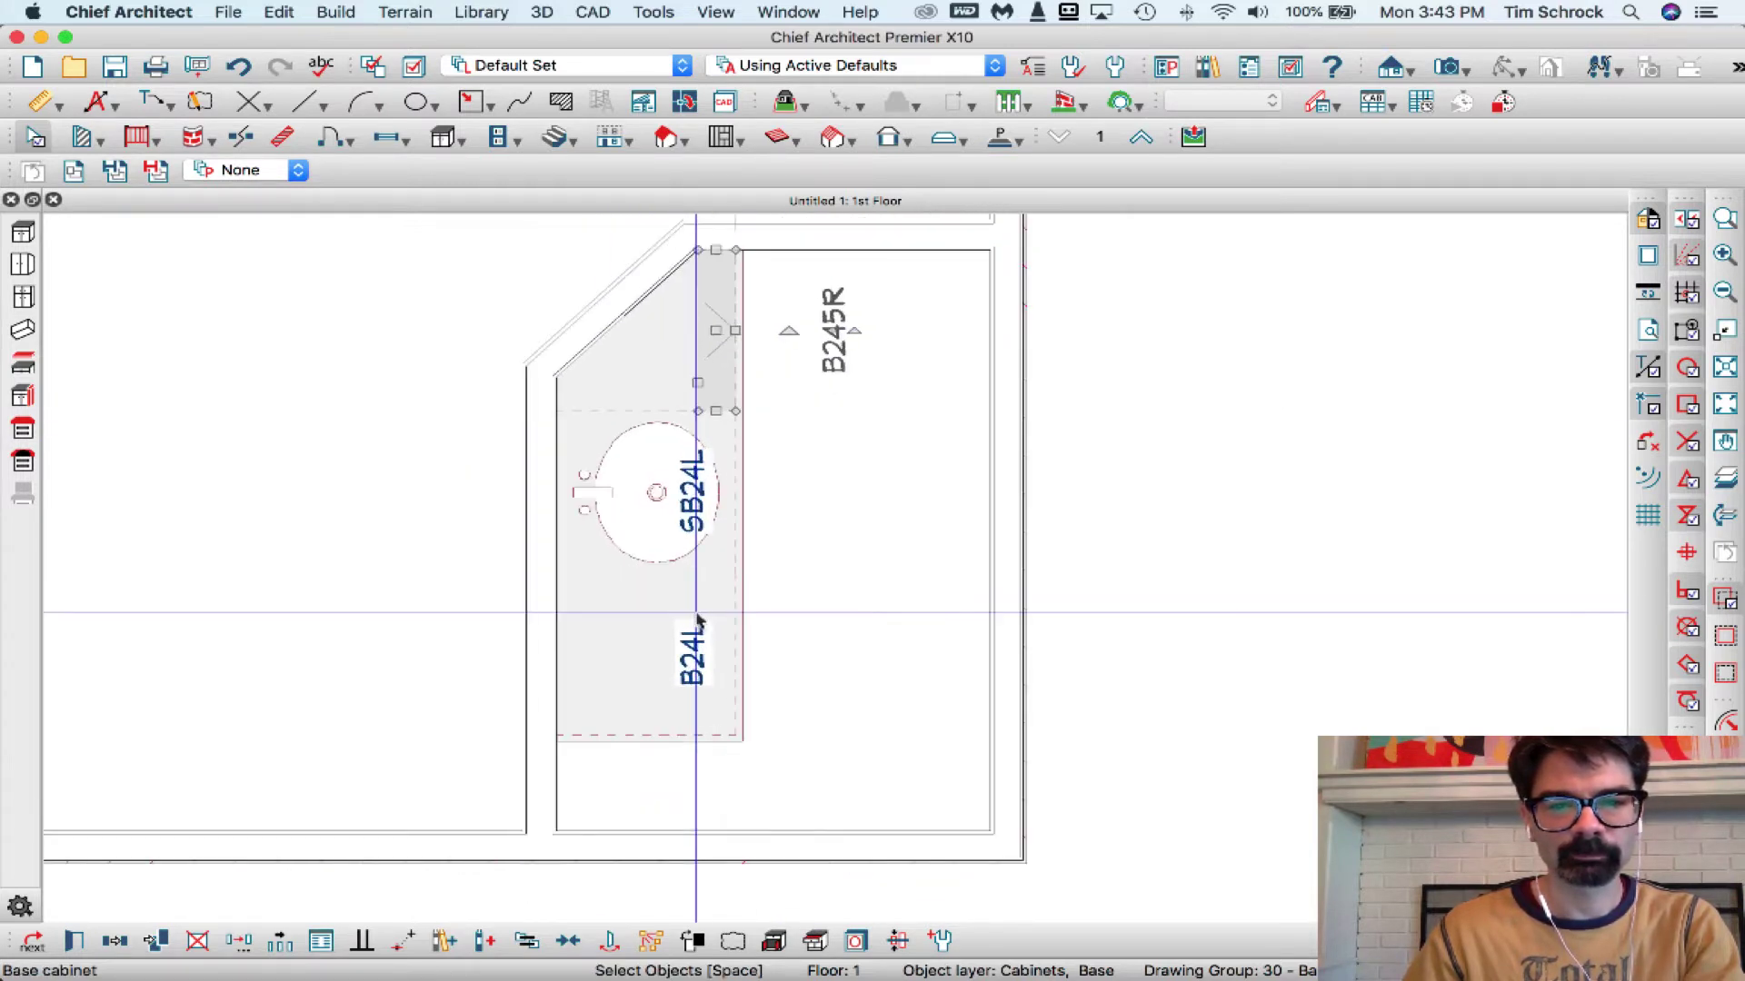
{"action": "double_click", "coordinate": [829, 393]}
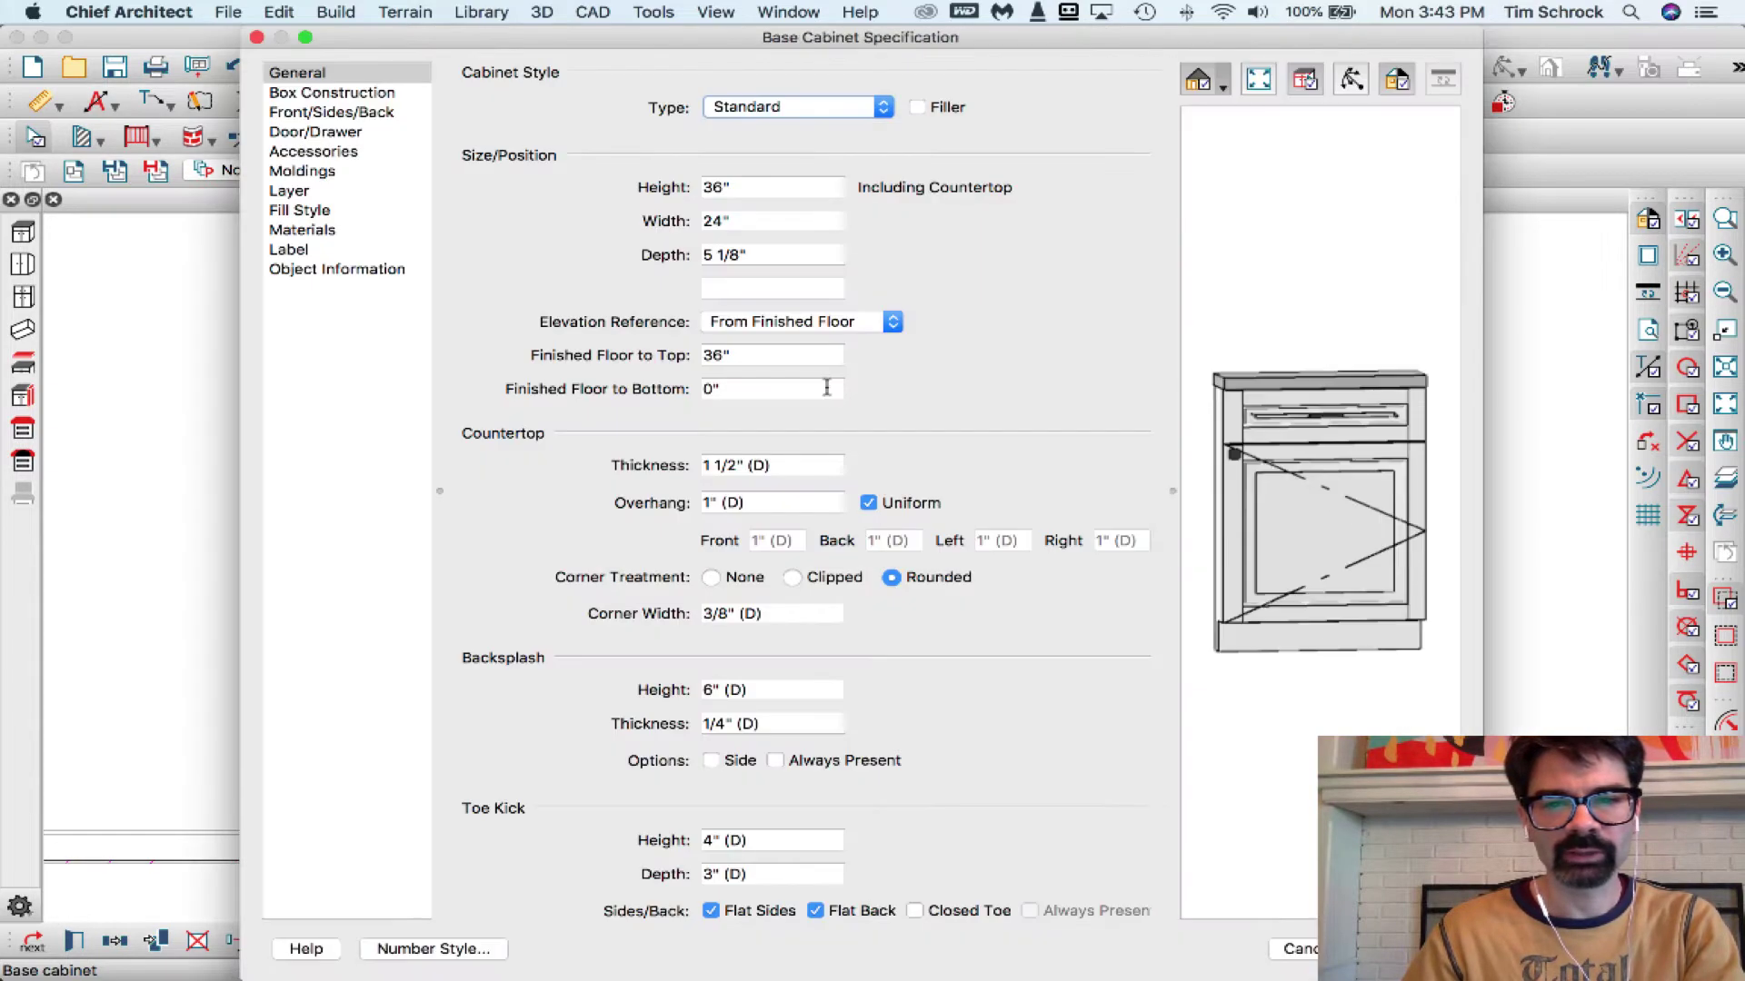
{"action": "left_click", "coordinate": [318, 251]}
{"action": "left_click", "coordinate": [615, 167]}
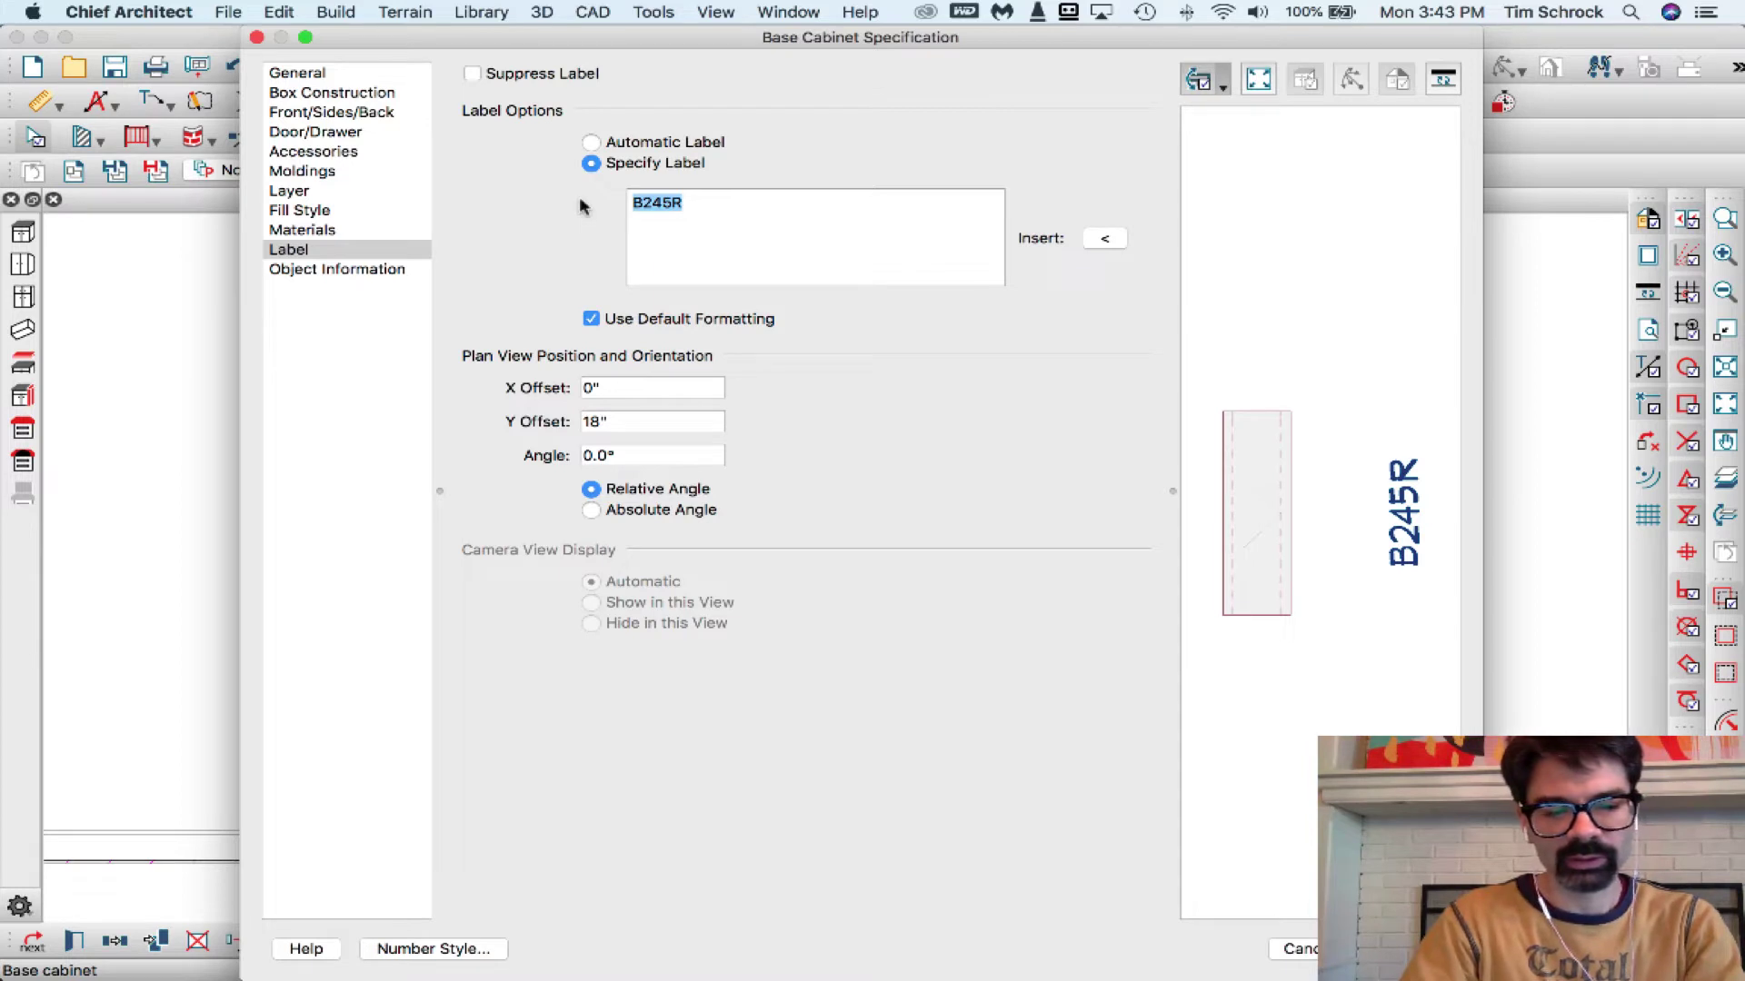
{"action": "type", "text": "CUSTOM"}
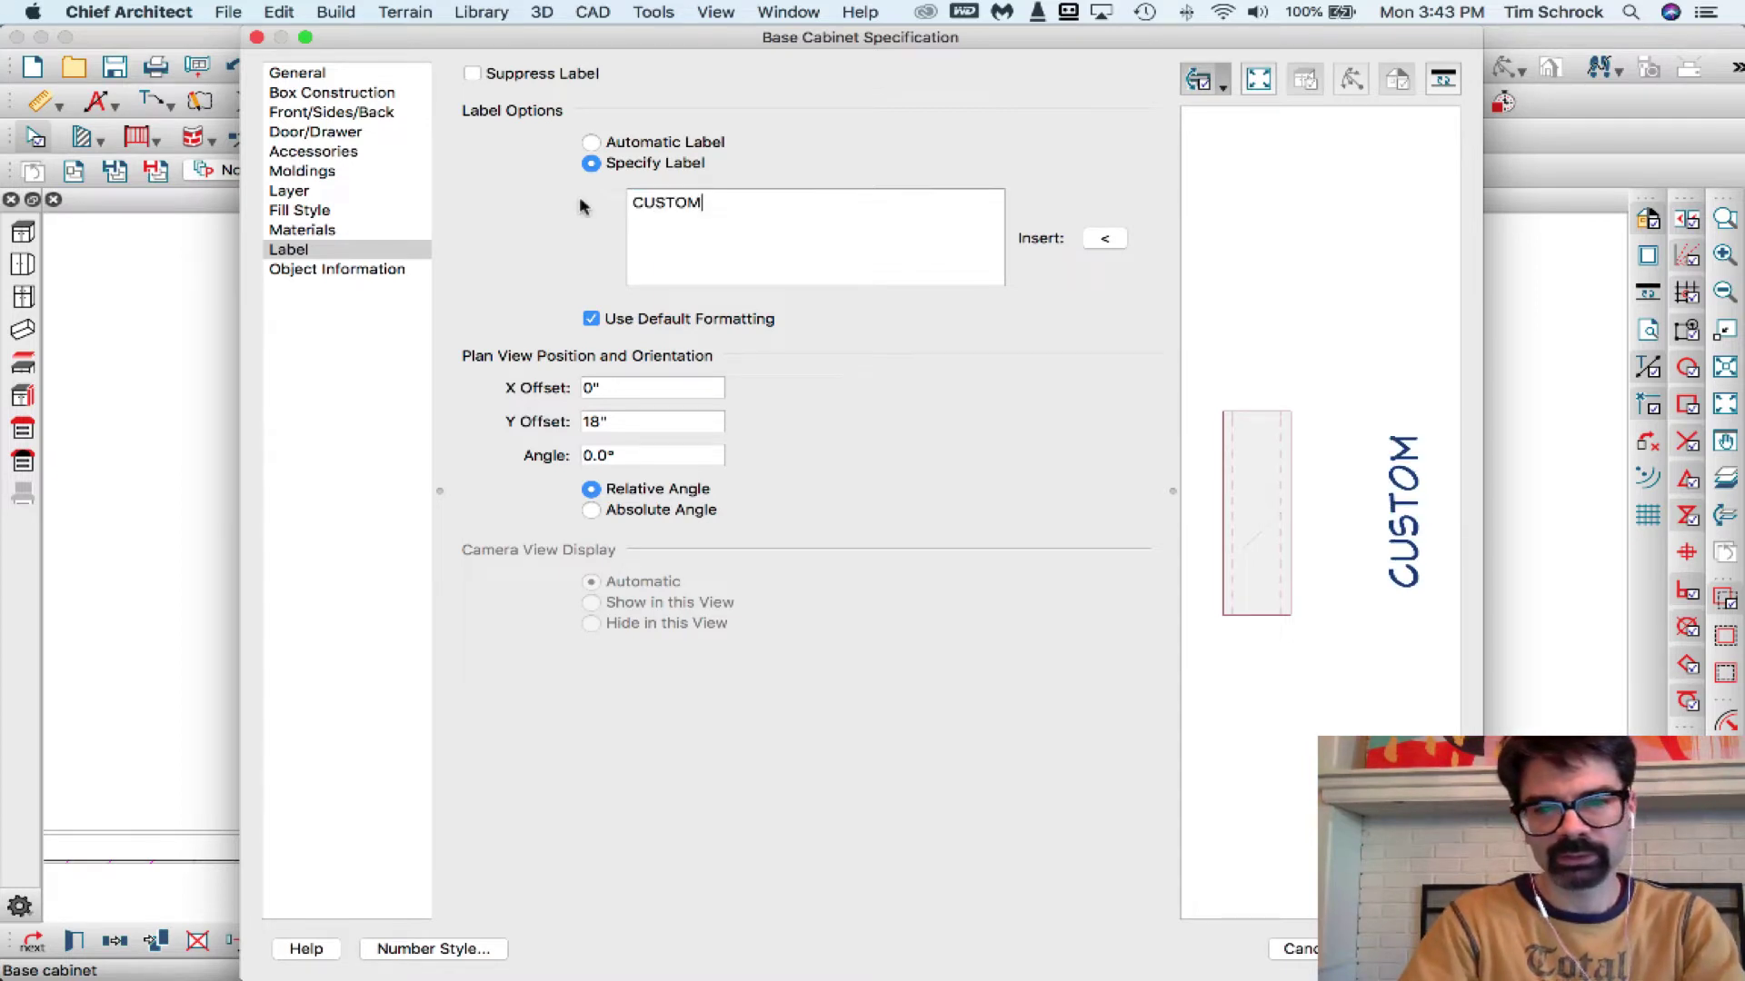
{"action": "key", "text": "Return"}
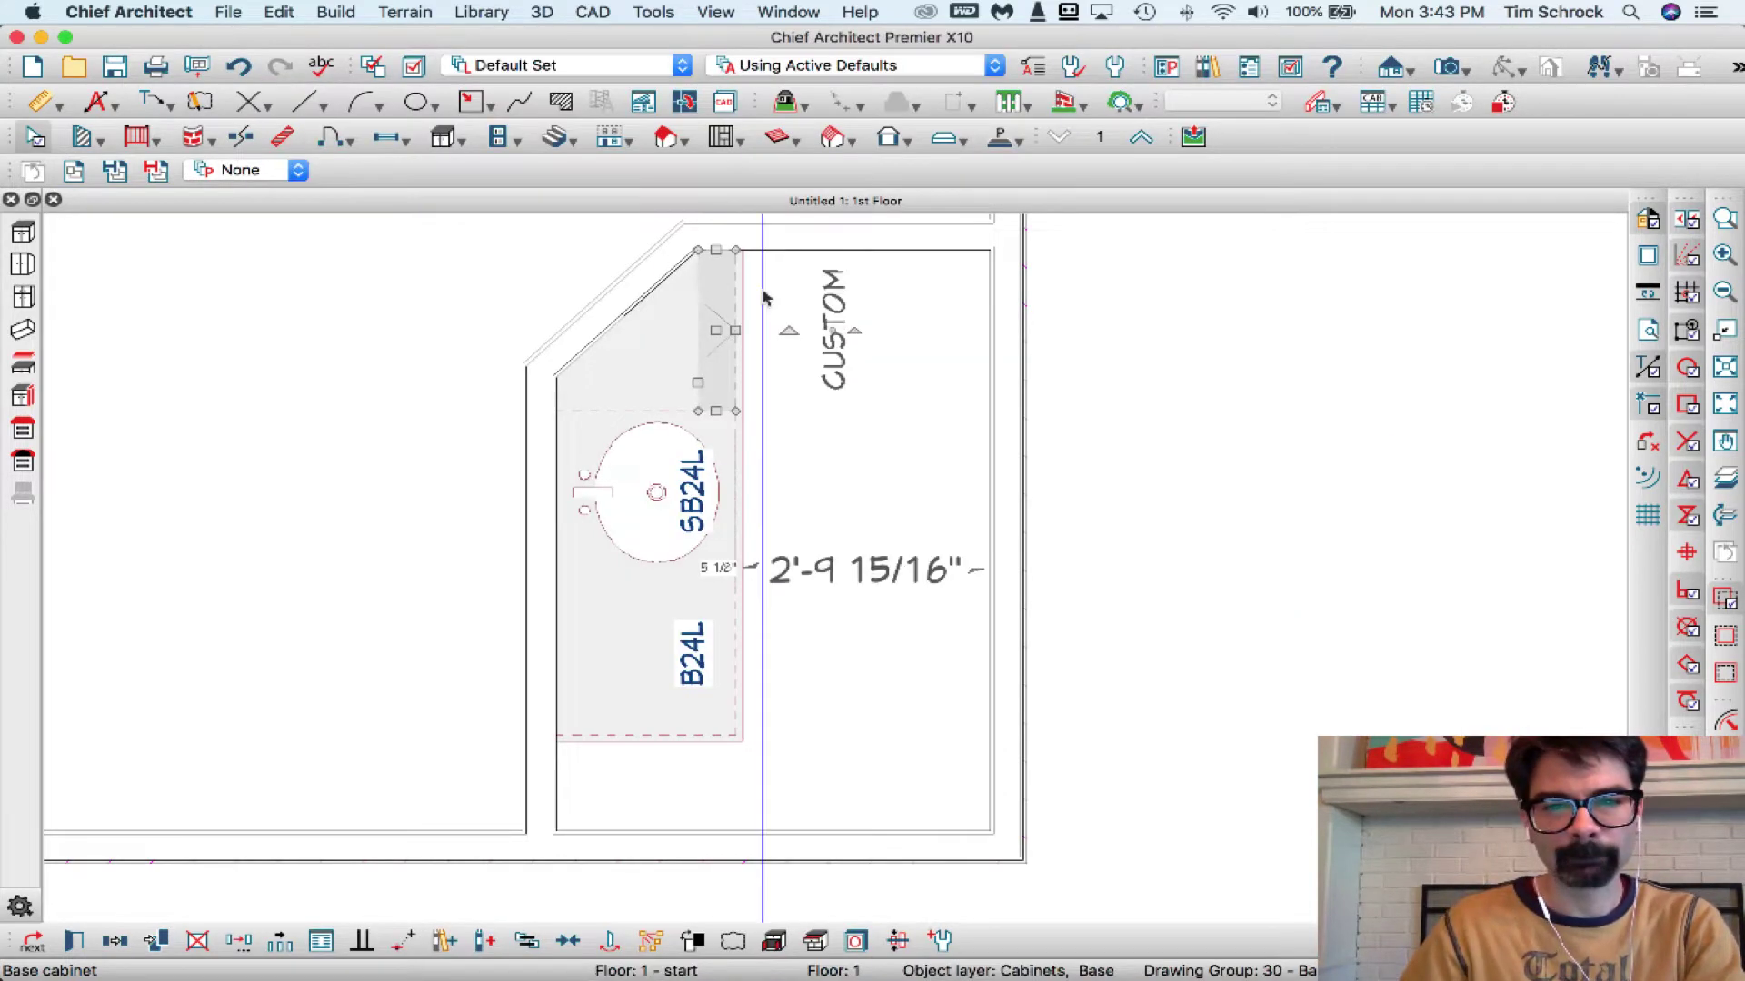
{"action": "left_click_drag", "start_coordinate": [829, 331], "coordinate": [700, 326]}
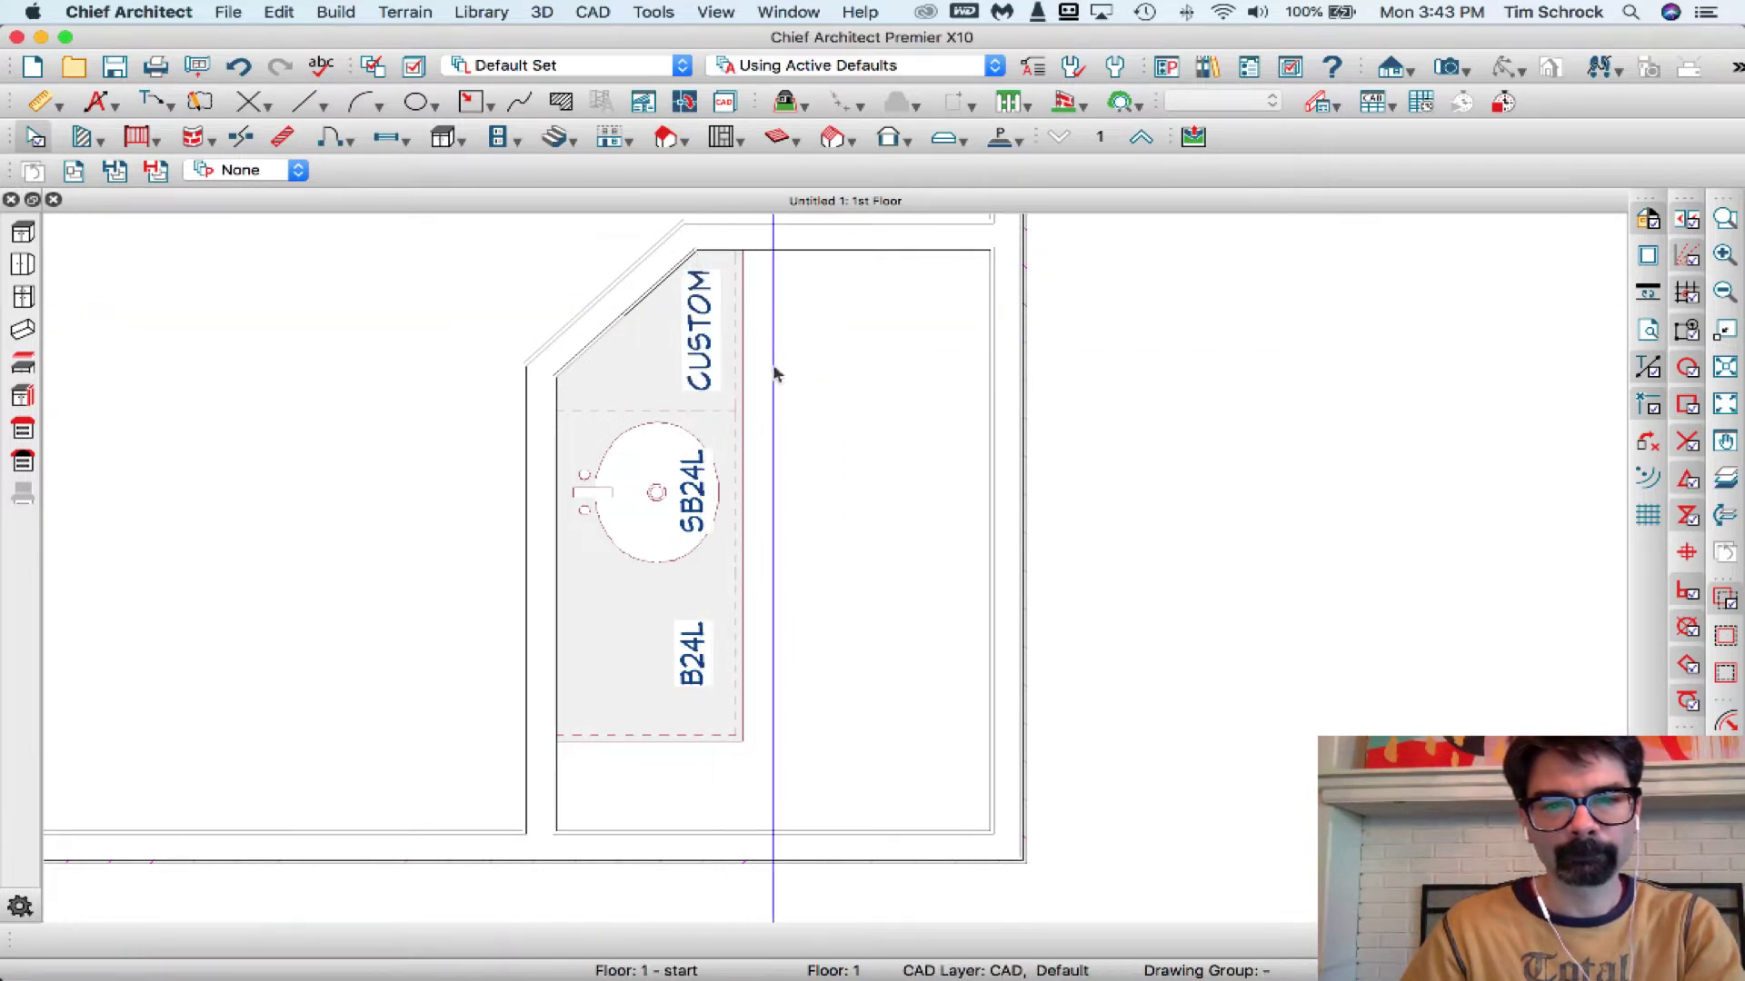
Examine the shallow custom cabinet and the countertop beside the angled wall in plan.
{"action": "scroll", "coordinate": [751, 460], "scroll_direction": "up", "scroll_amount": 2}
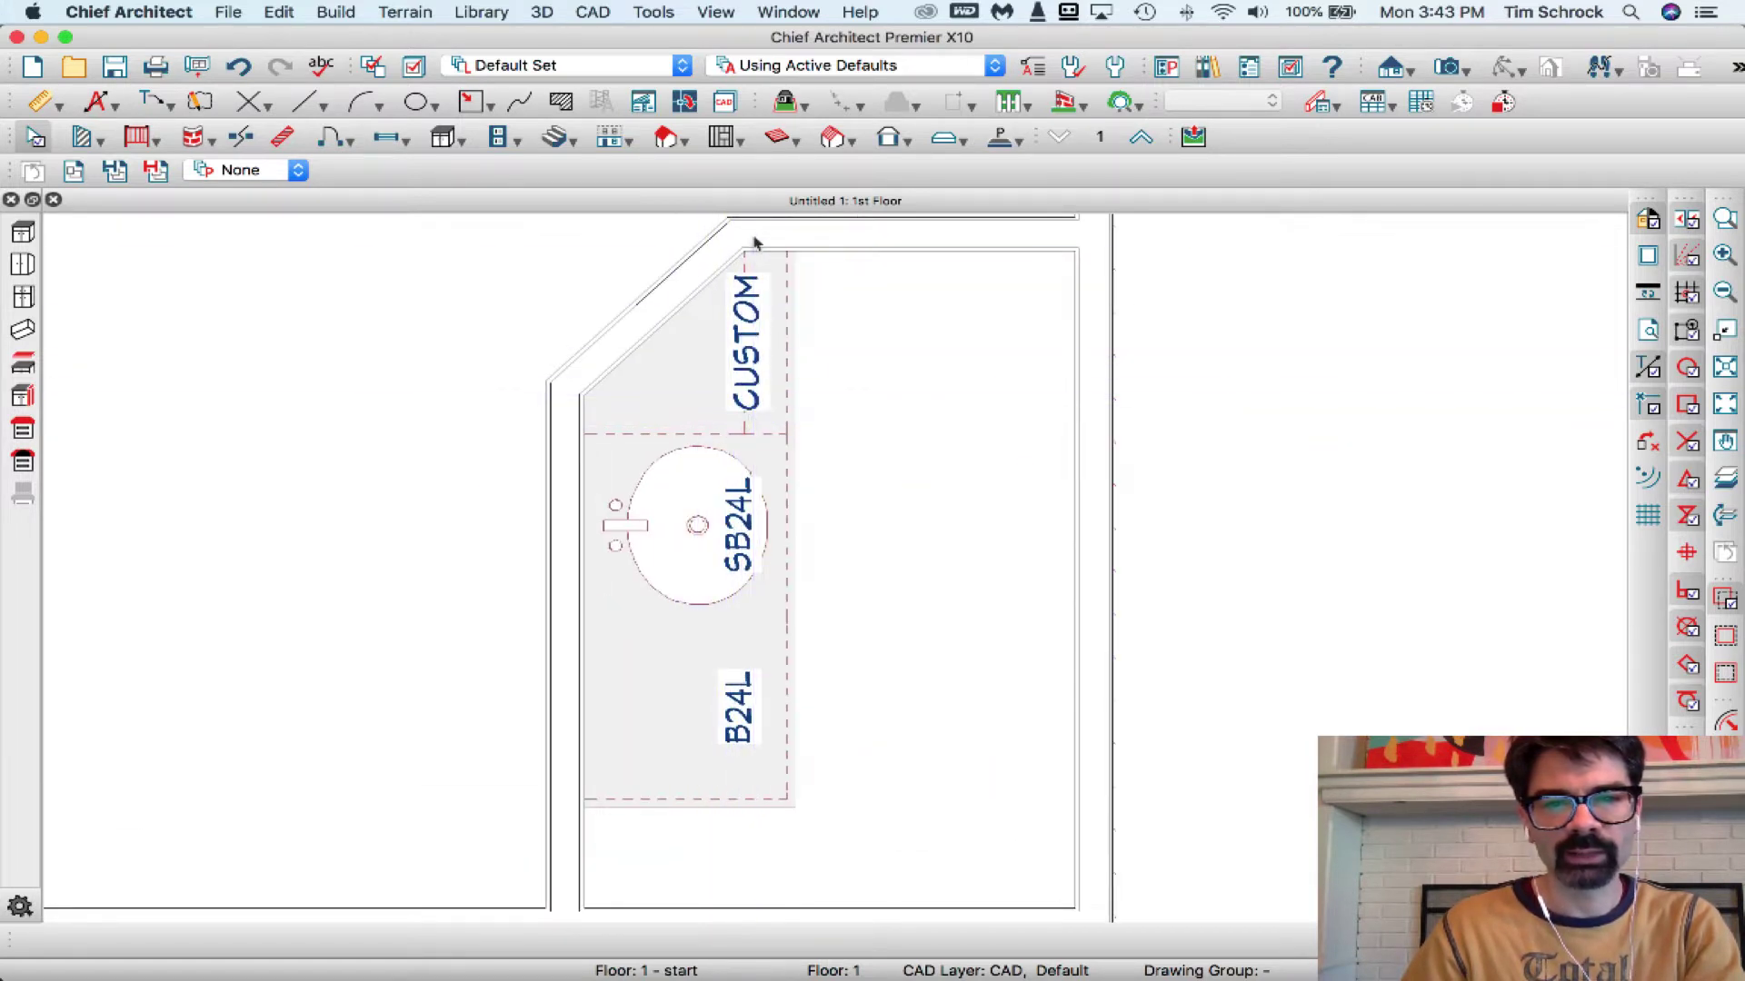
{"action": "left_click", "coordinate": [796, 415]}
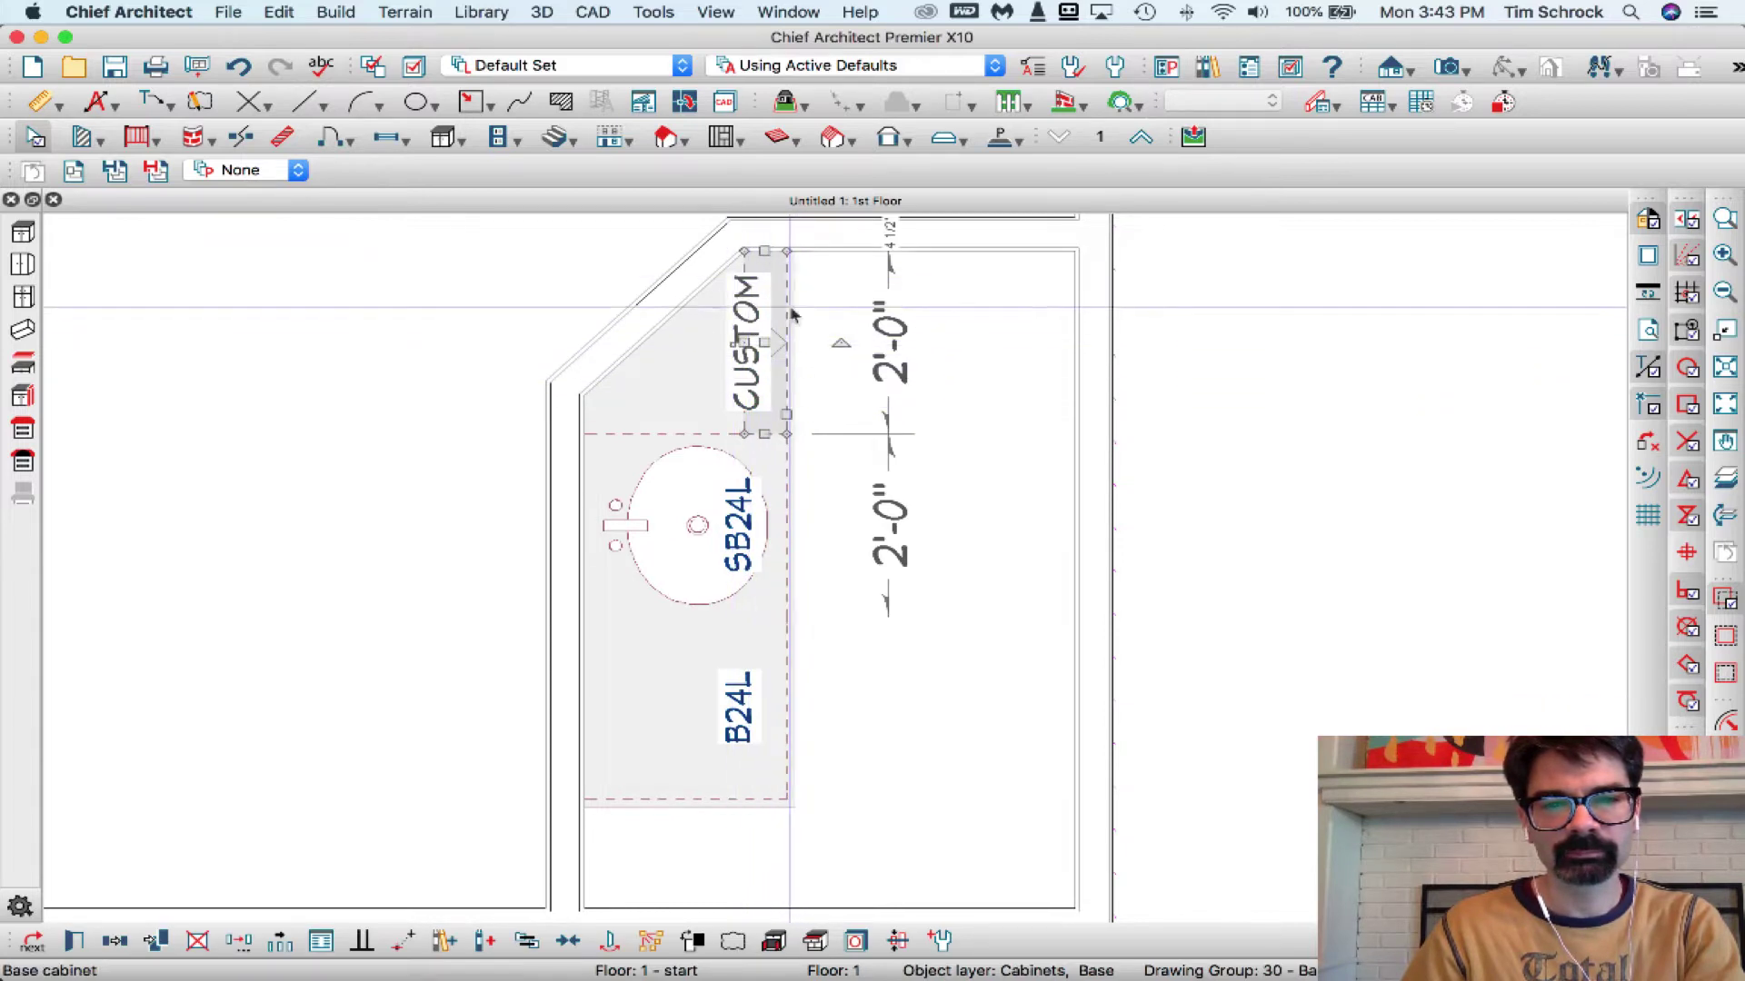
{"action": "scroll", "coordinate": [742, 427], "scroll_direction": "down", "scroll_amount": 1}
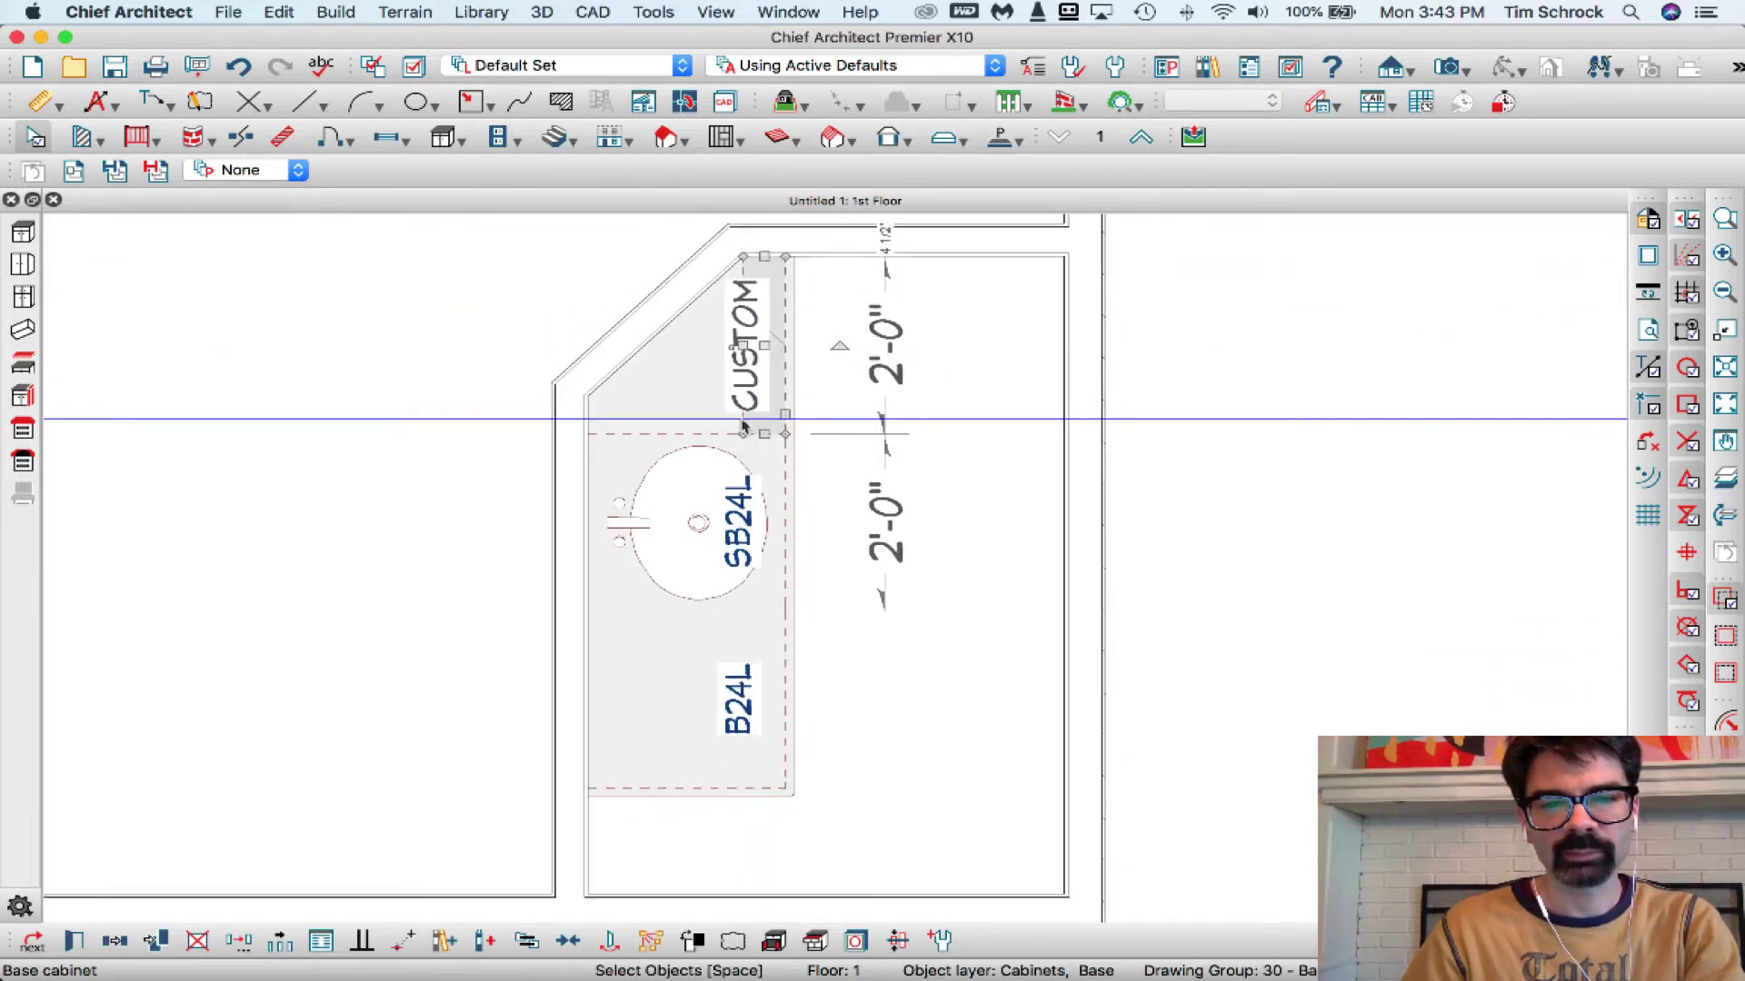
{"action": "key", "text": "Escape"}
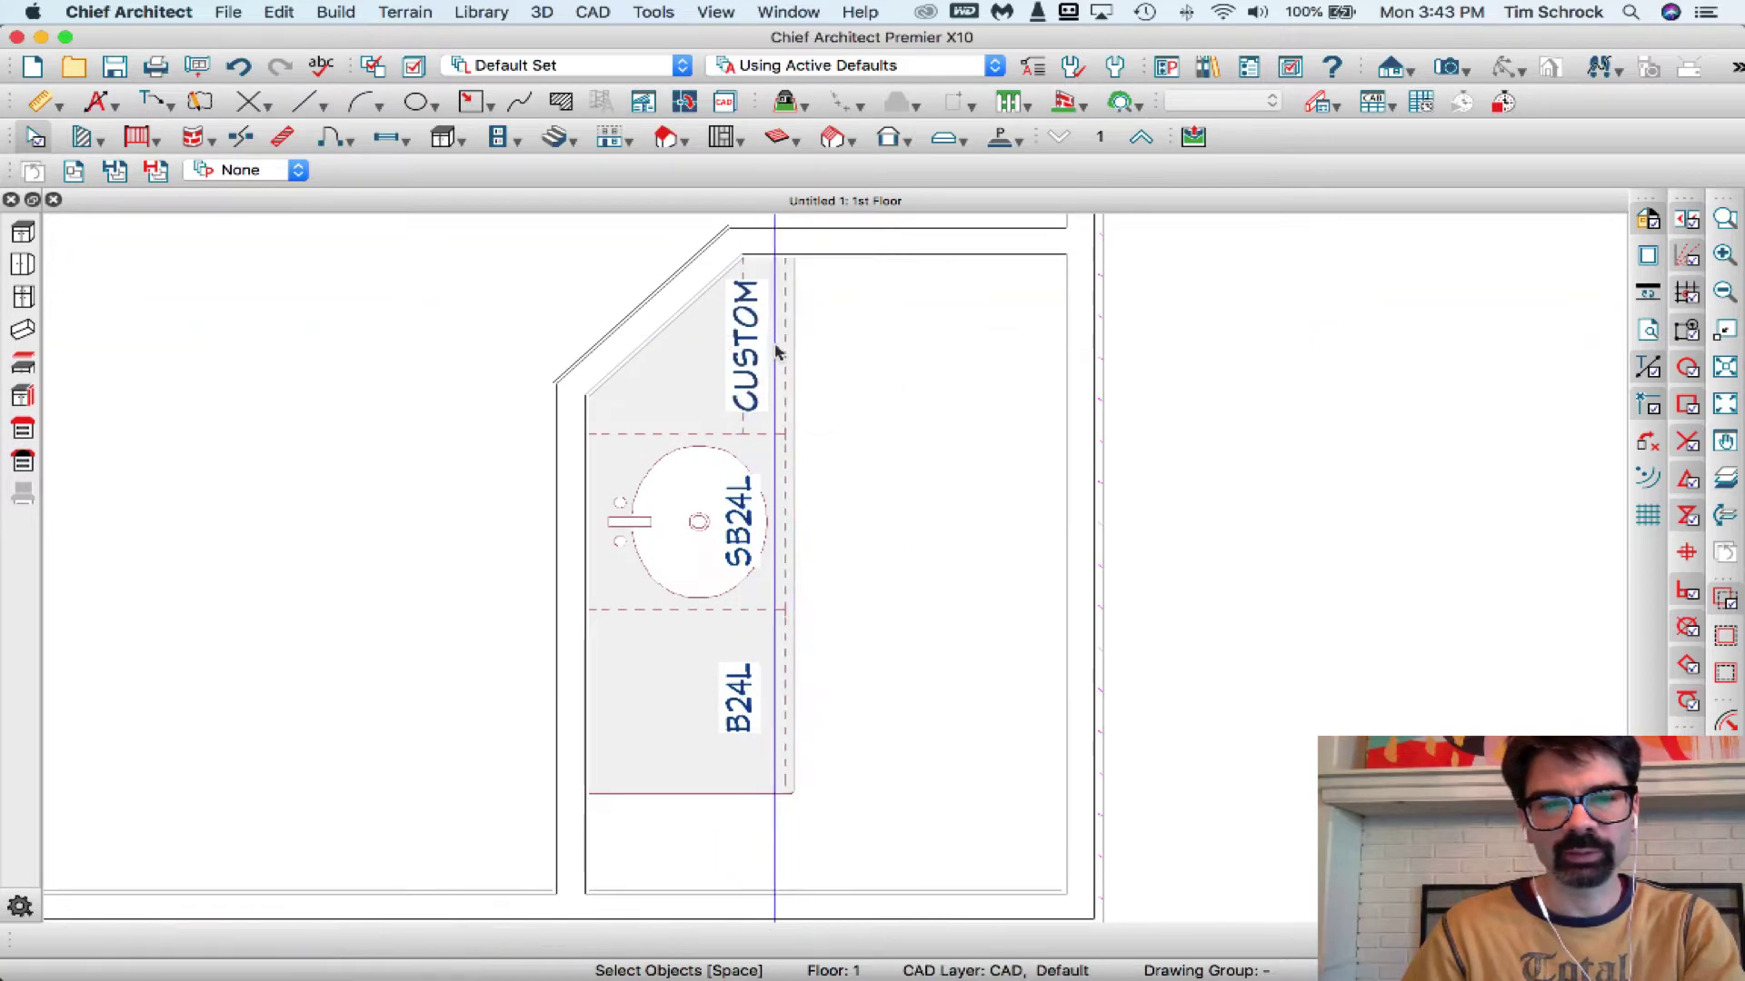
{"action": "scroll", "coordinate": [777, 352], "scroll_direction": "up", "scroll_amount": 2}
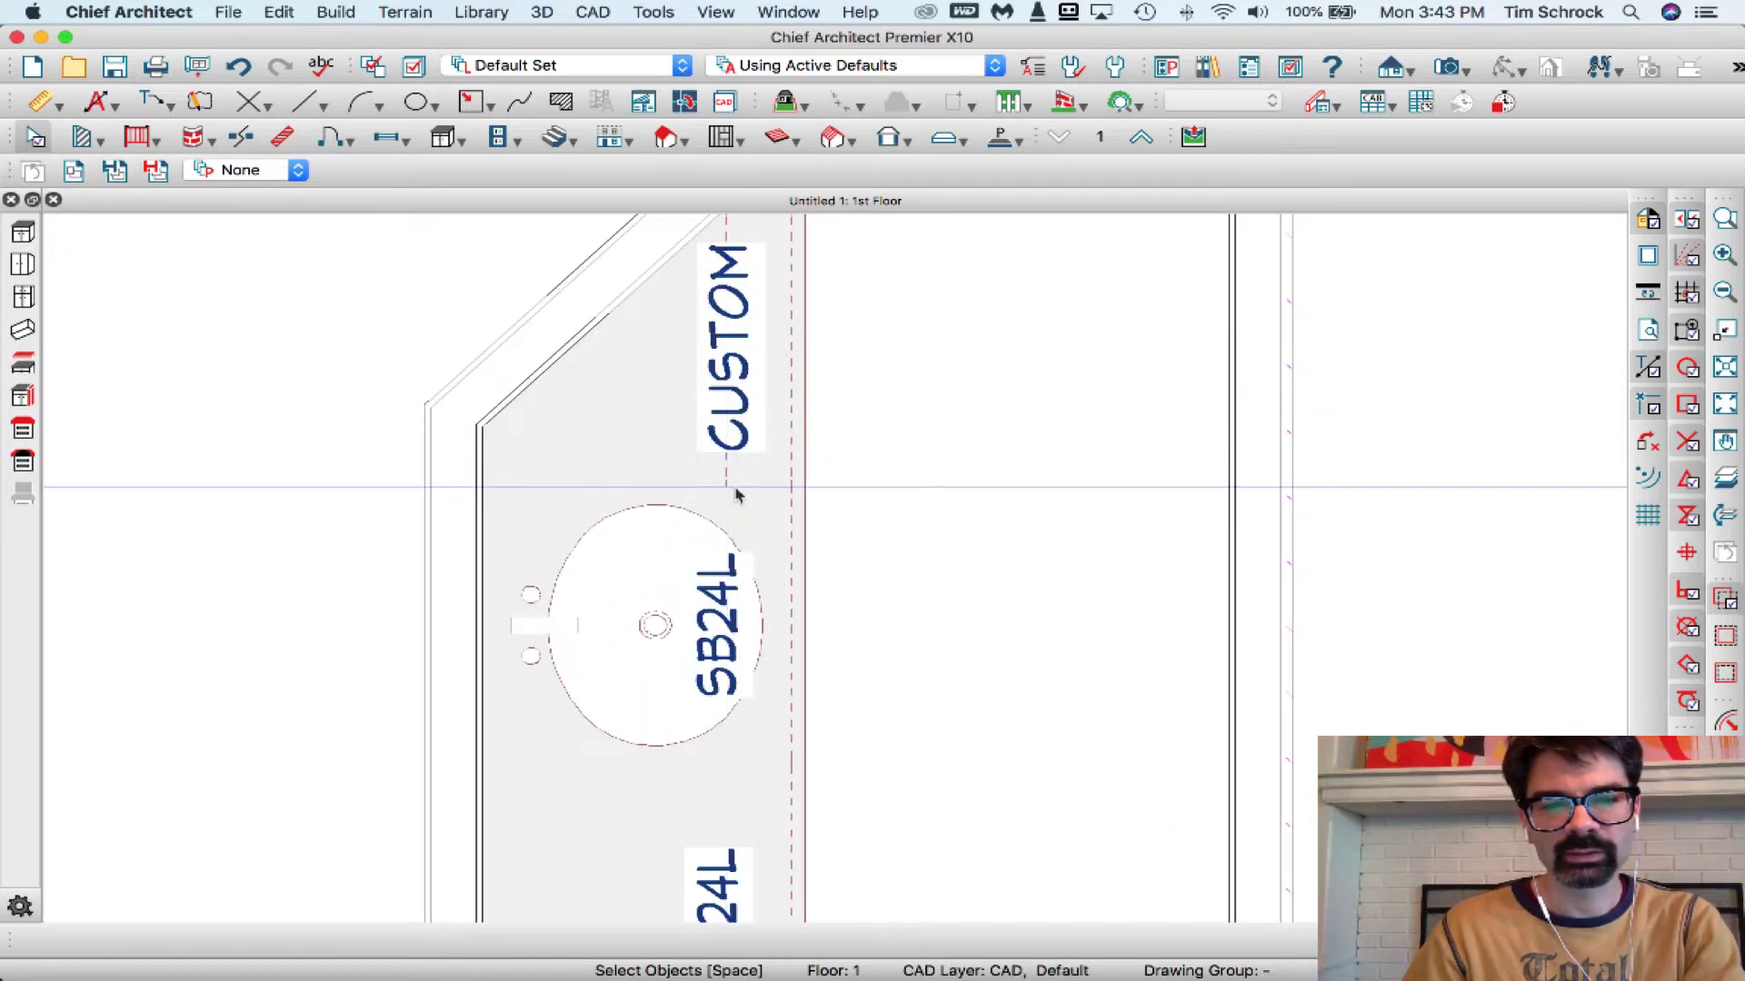
{"action": "scroll", "coordinate": [701, 474], "scroll_direction": "down", "scroll_amount": 2}
{"action": "scroll", "coordinate": [700, 474], "scroll_direction": "down", "scroll_amount": 1}
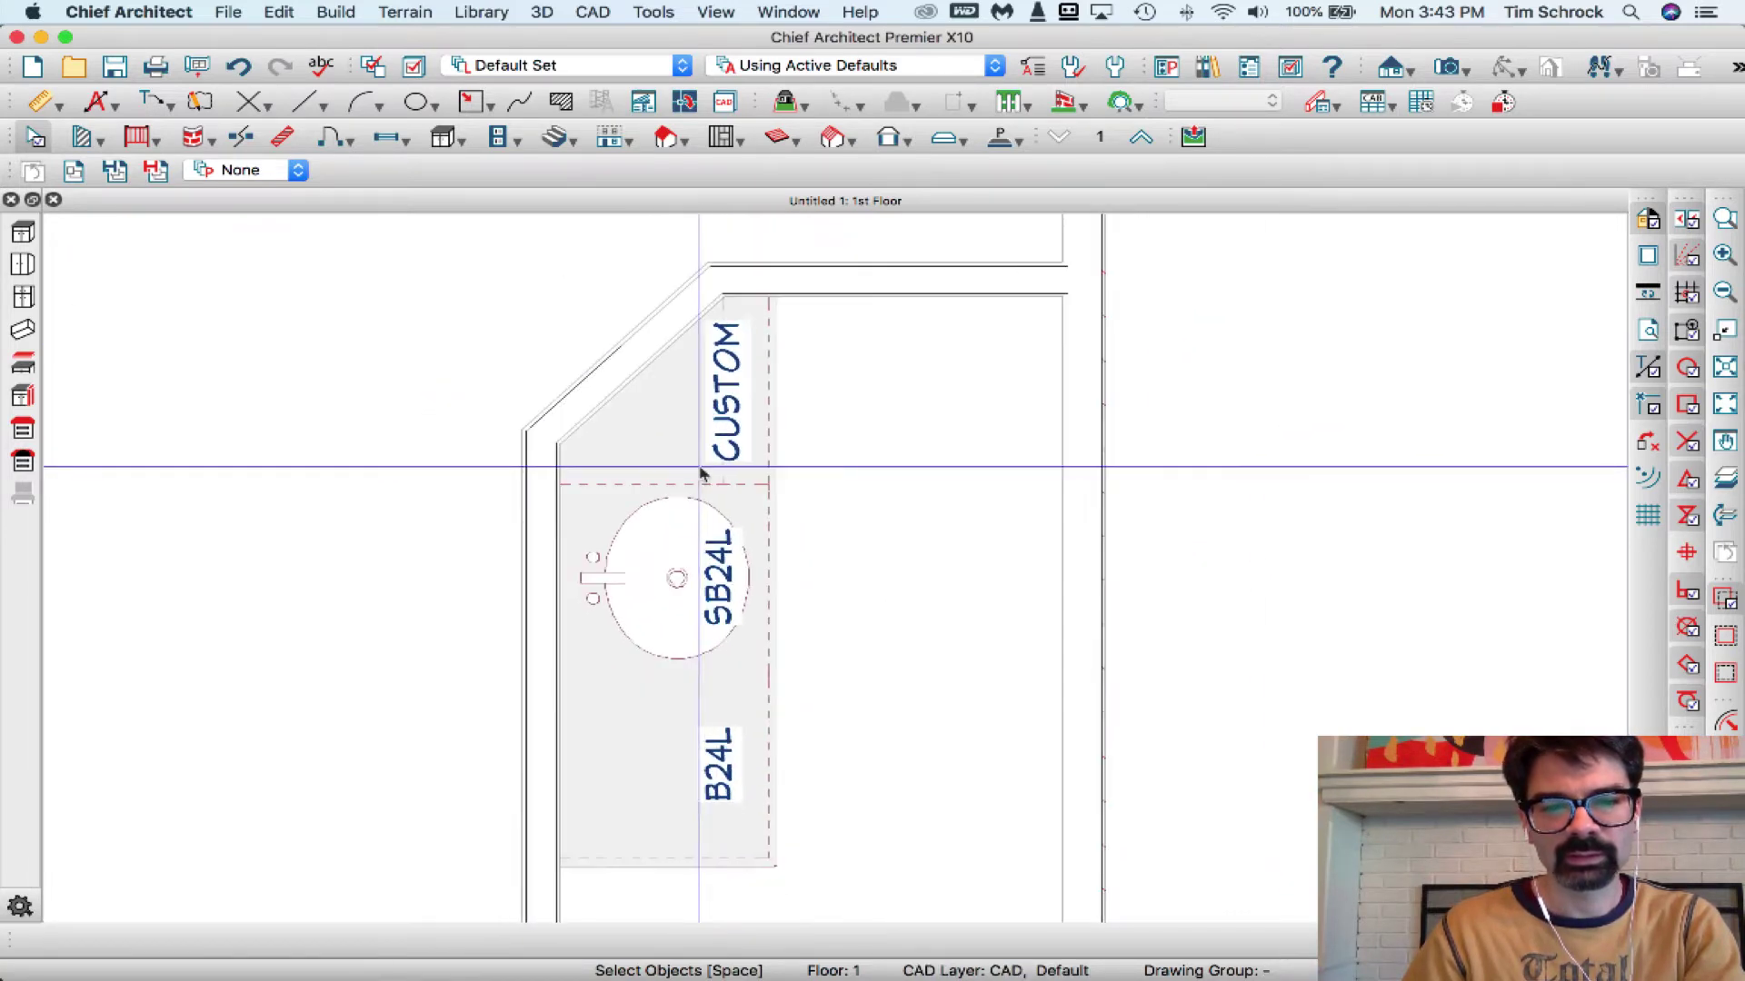
Create a full camera view aimed at the vanity and examine the countertop and backsplash at the angled wall.
{"action": "left_click", "coordinate": [1447, 69]}
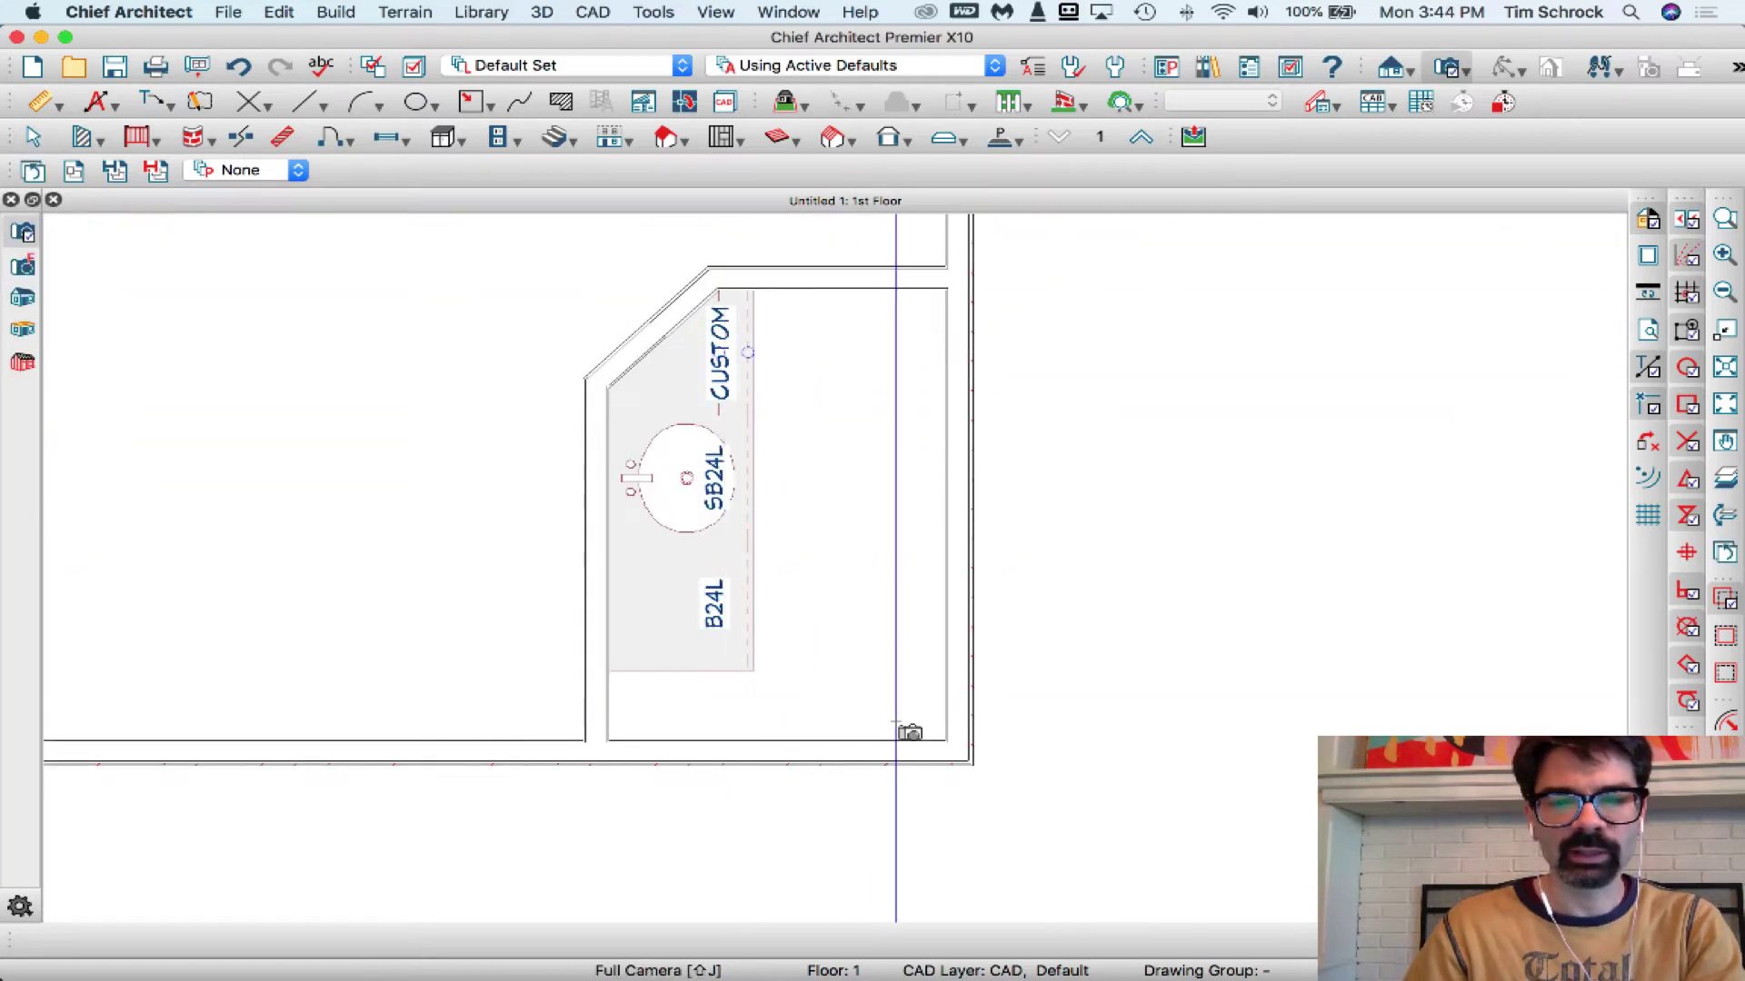
{"action": "left_click_drag", "start_coordinate": [900, 723], "coordinate": [771, 564]}
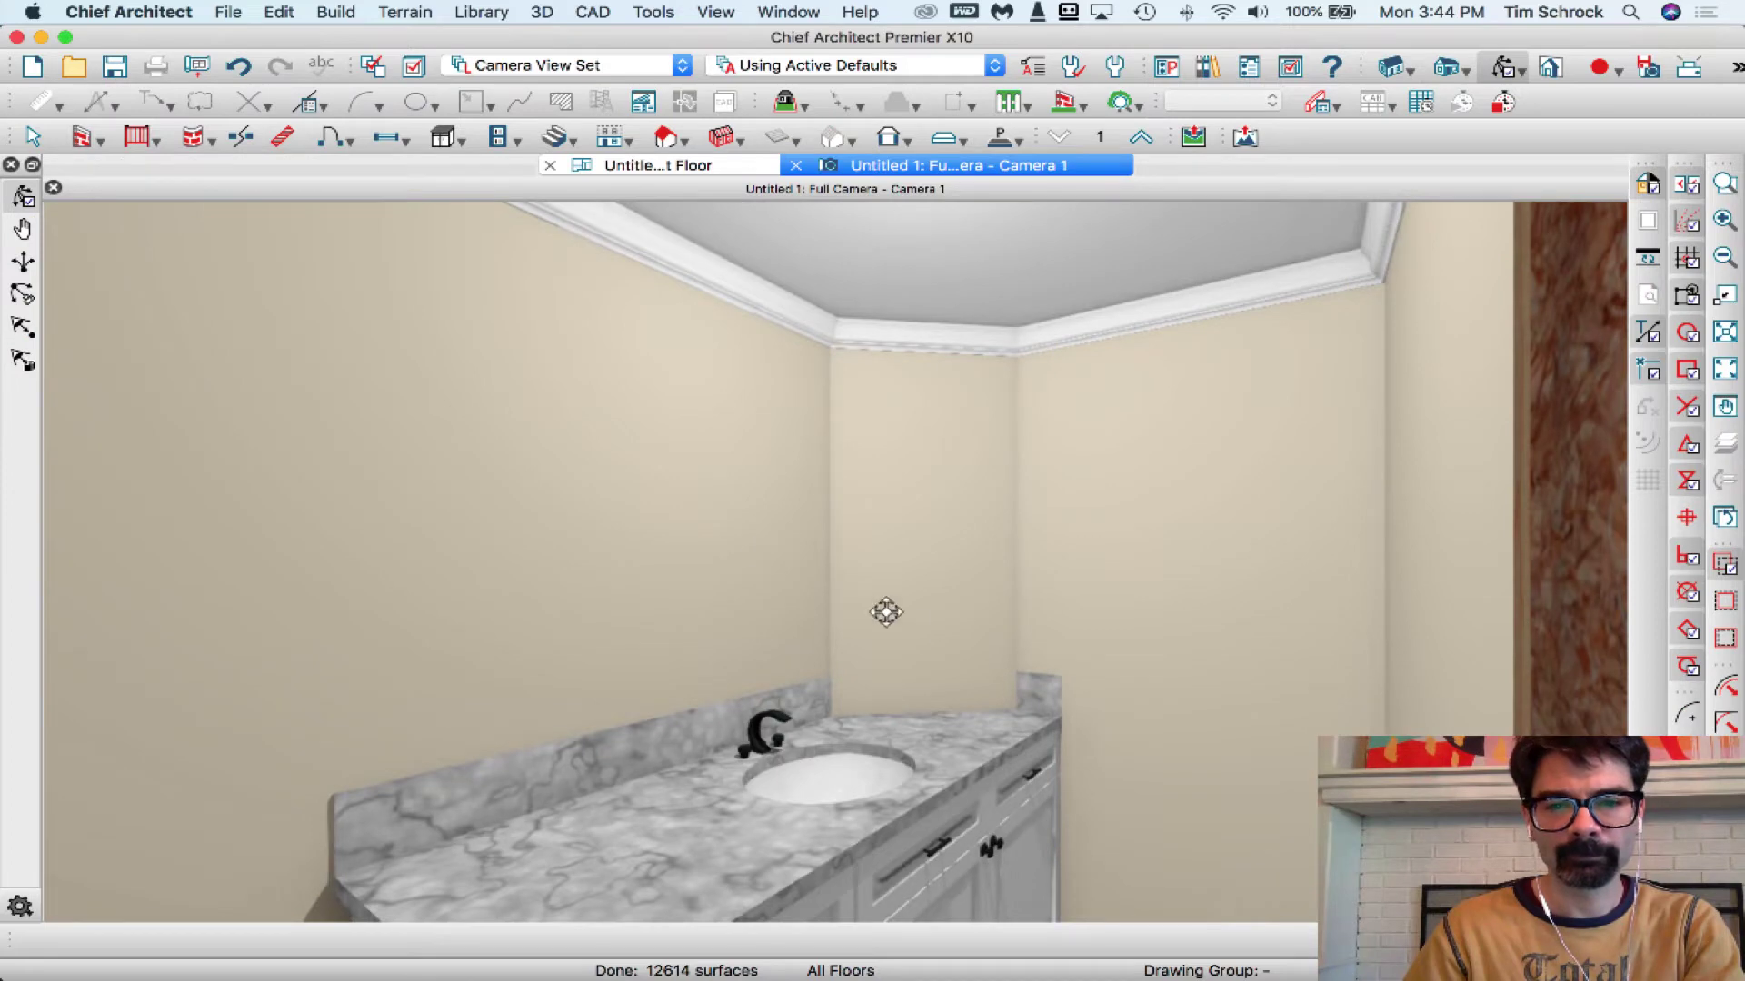
{"action": "left_click_drag", "start_coordinate": [989, 672], "coordinate": [919, 682]}
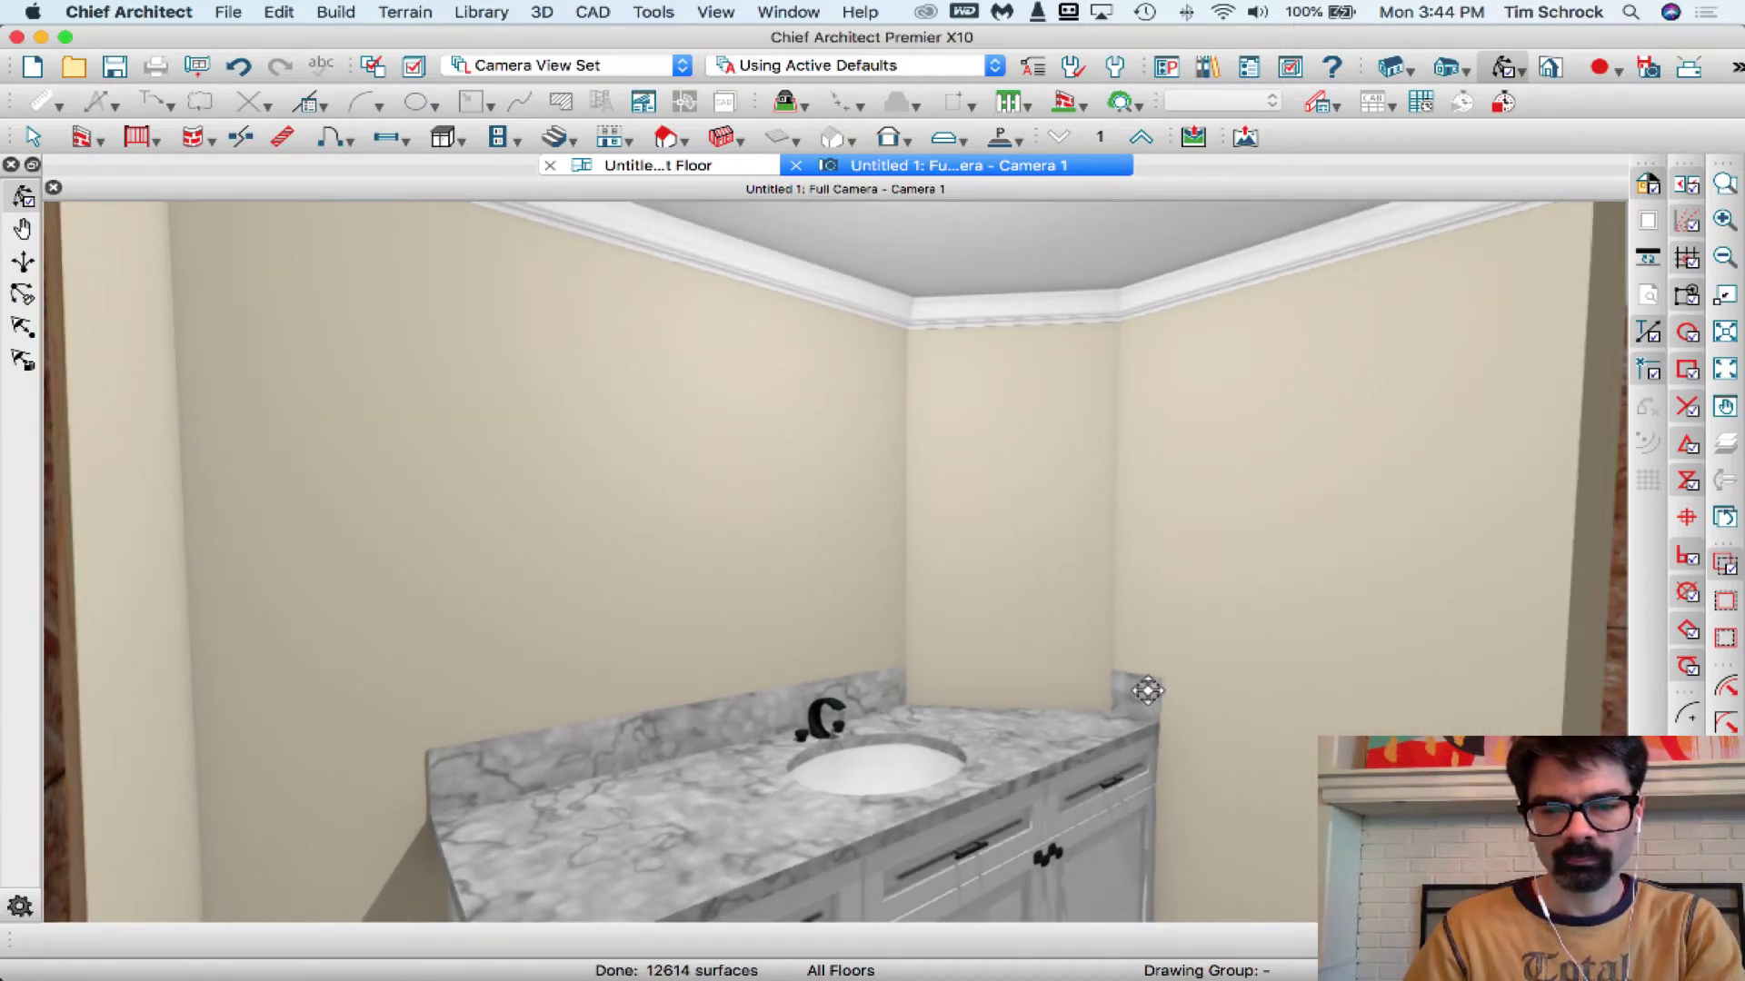
{"action": "left_click_drag", "start_coordinate": [1065, 723], "coordinate": [1008, 797]}
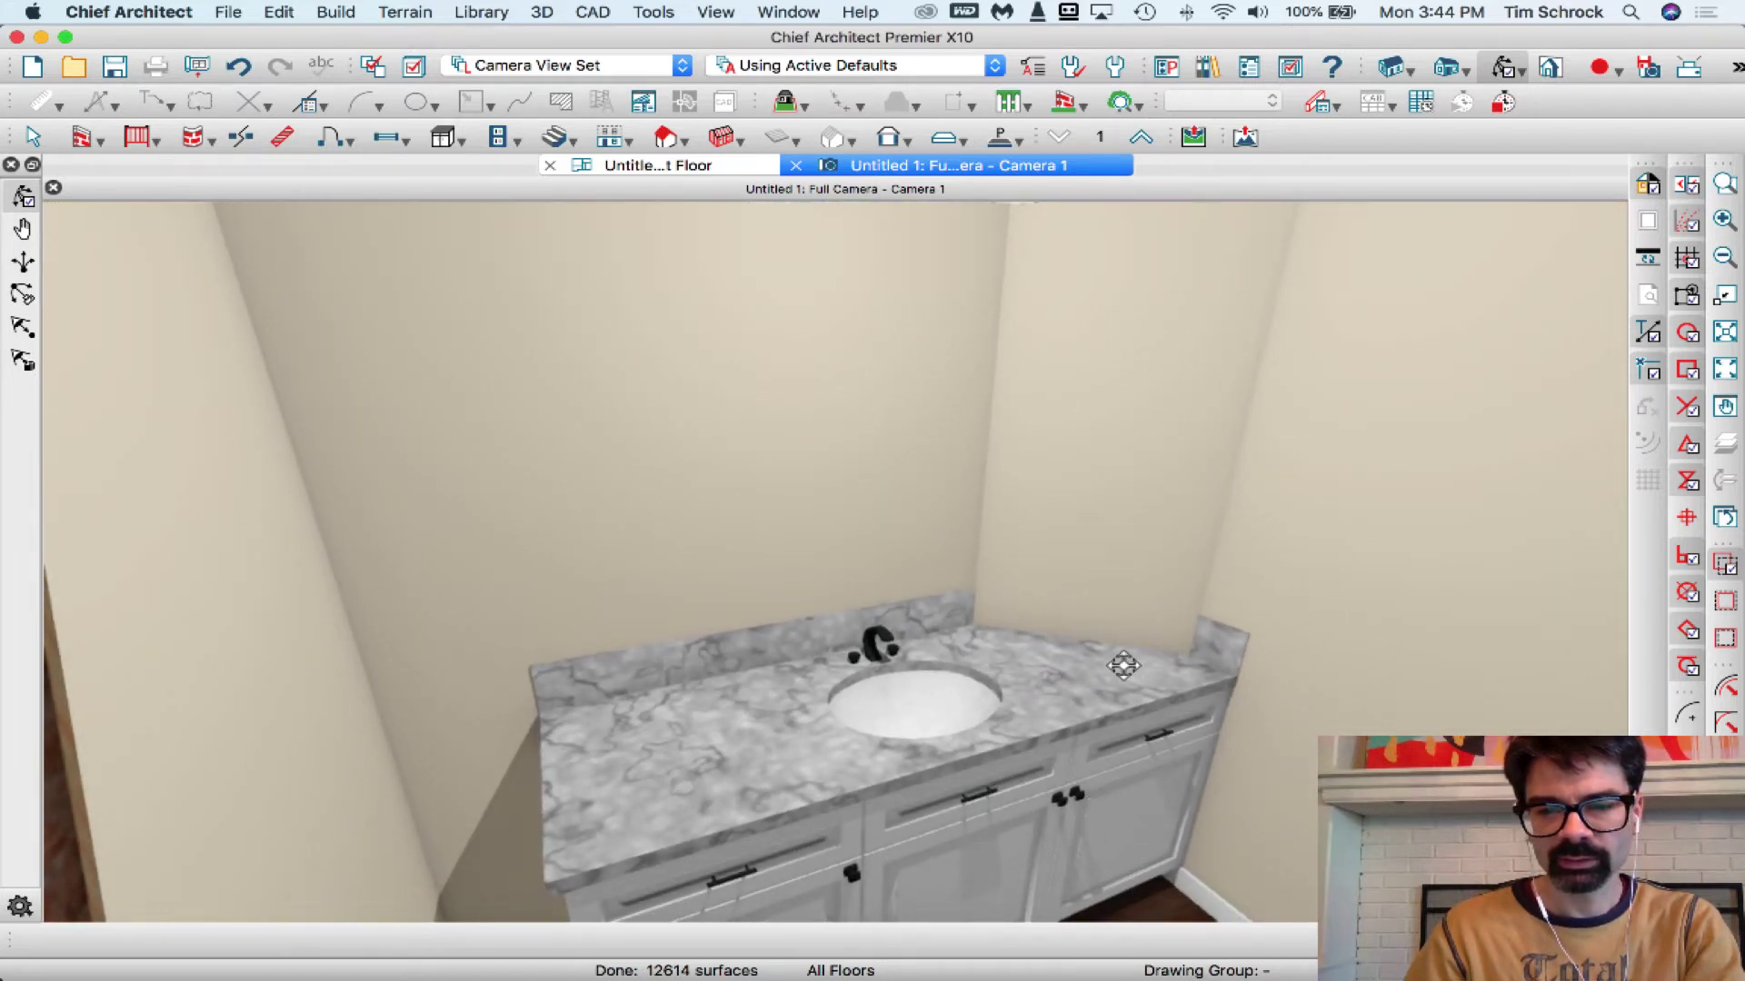
{"action": "left_click_drag", "start_coordinate": [1123, 665], "coordinate": [1107, 673]}
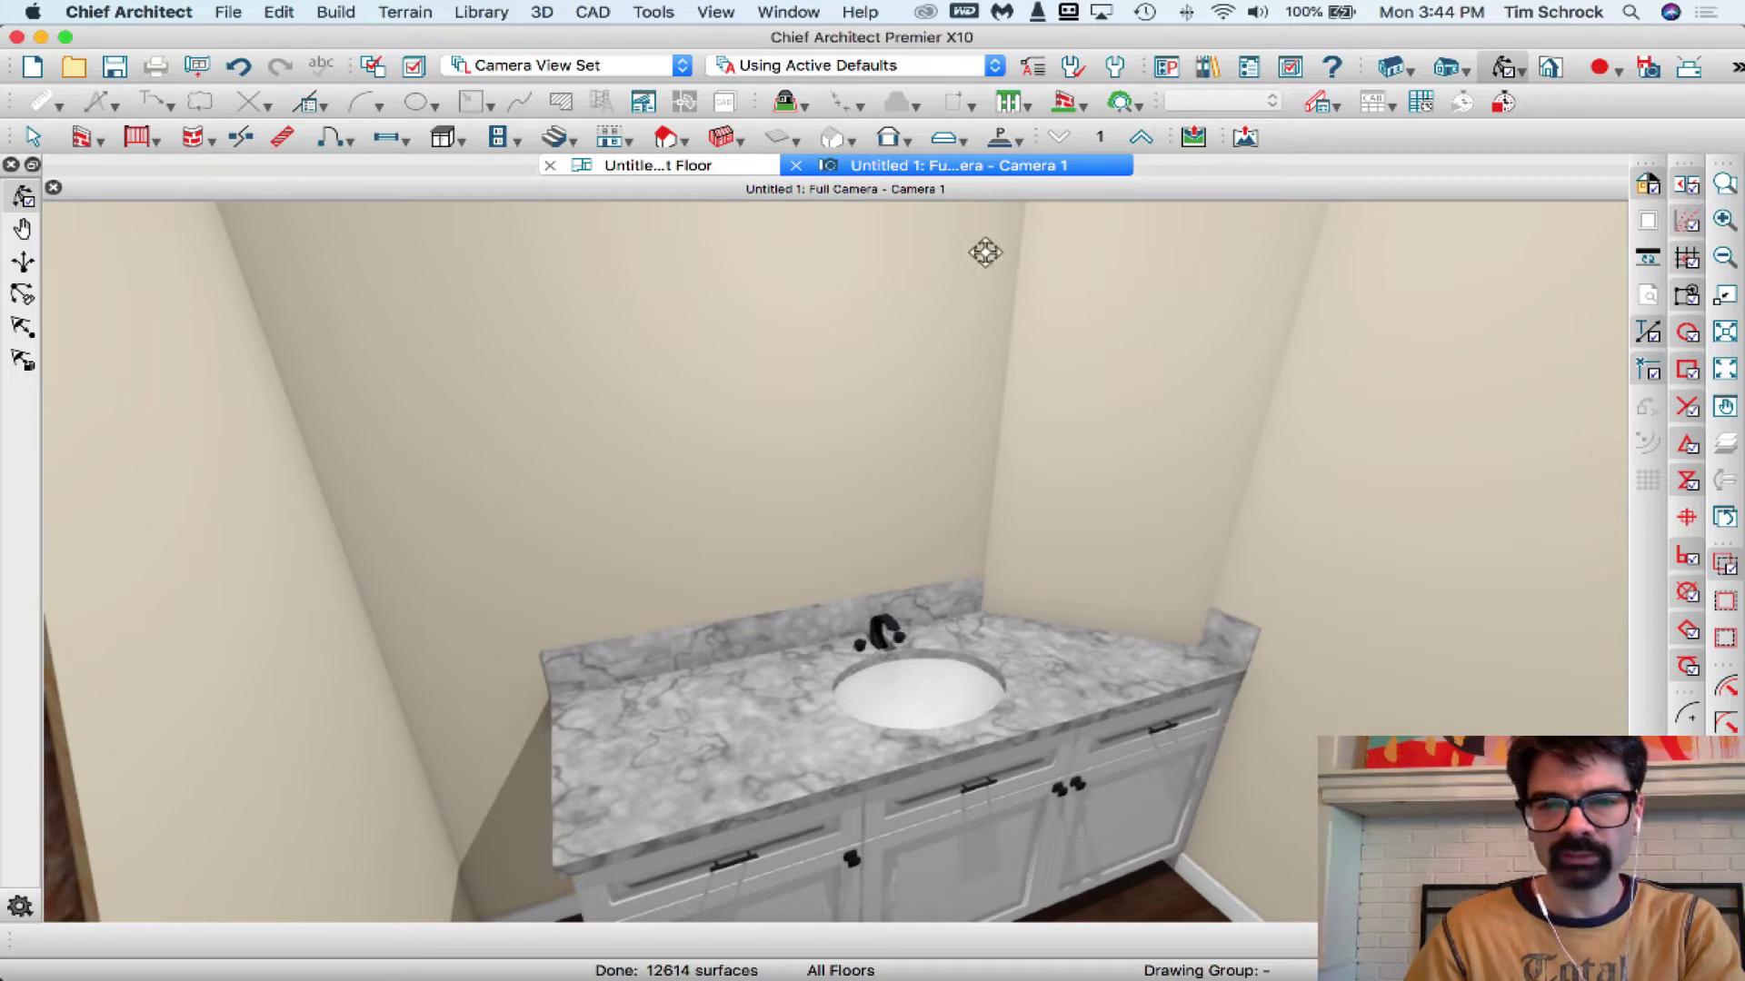
In the floor plan, draw a thin custom countertop strip as a backsplash along the side wall, angled wall and end wall.
{"action": "left_click", "coordinate": [696, 168]}
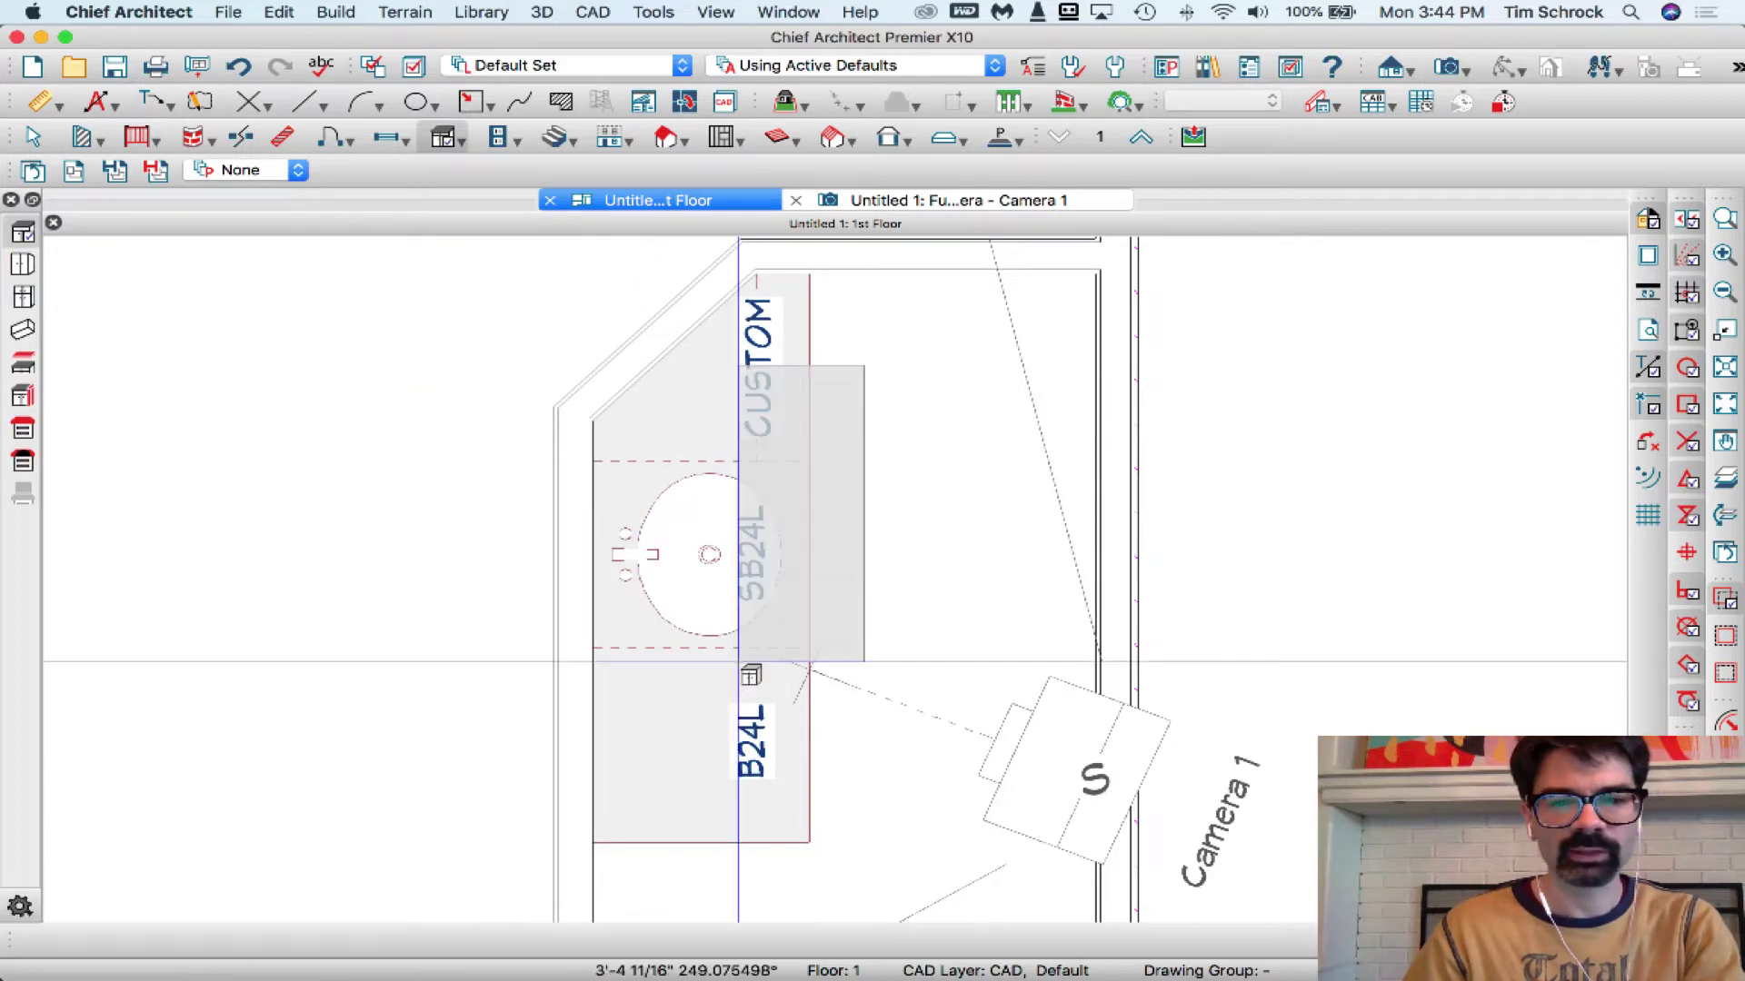
{"action": "left_click", "coordinate": [443, 137]}
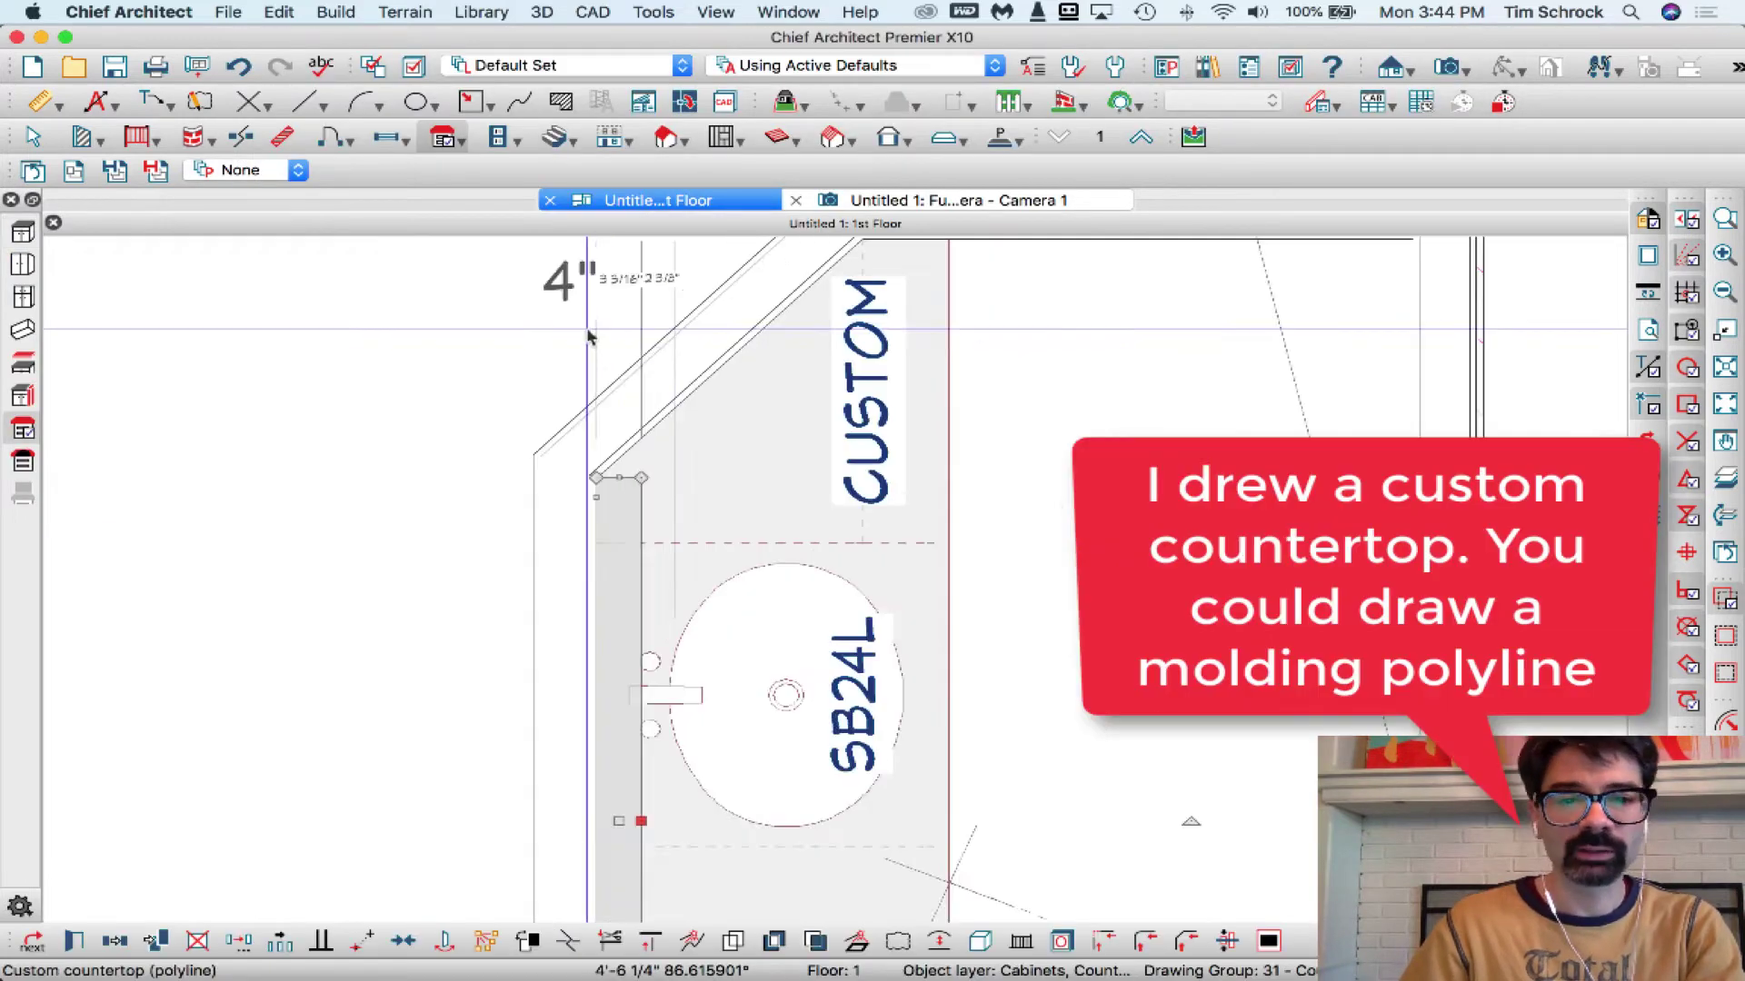
{"action": "scroll", "coordinate": [616, 514], "scroll_direction": "up", "scroll_amount": 5}
{"action": "left_click_drag", "start_coordinate": [616, 507], "coordinate": [736, 388]}
{"action": "scroll", "coordinate": [736, 389], "scroll_direction": "down", "scroll_amount": 2}
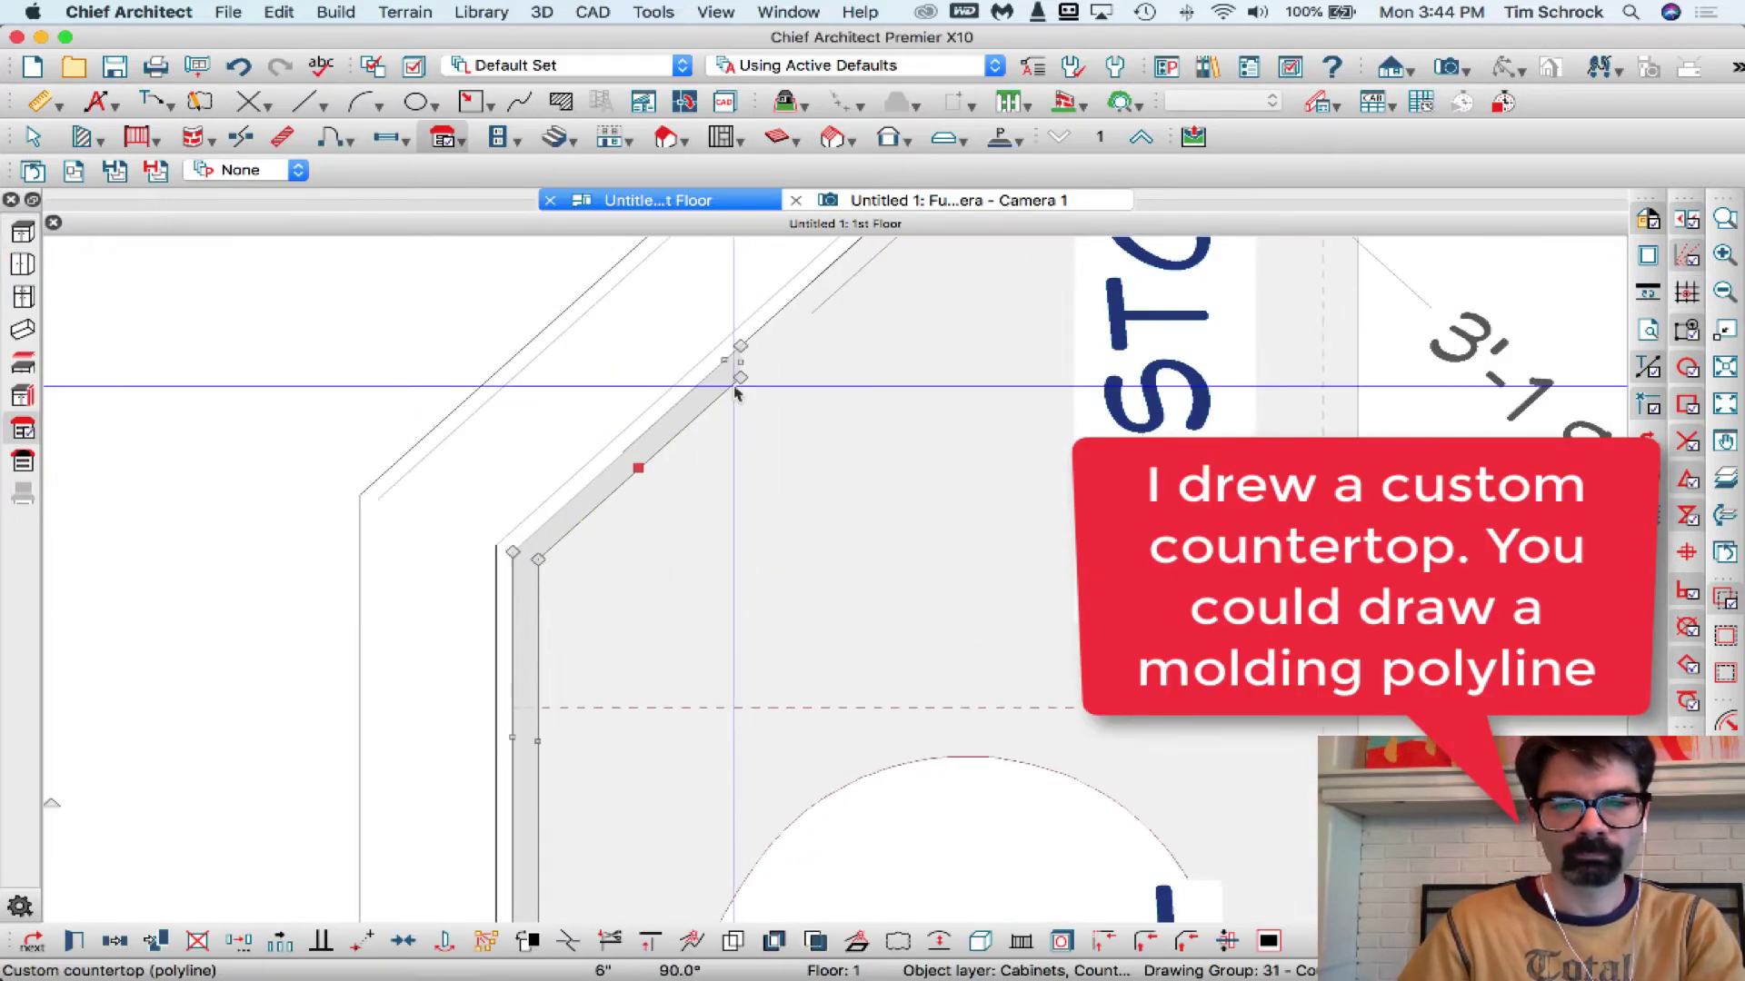
{"action": "middle_click_drag", "start_coordinate": [736, 388], "coordinate": [443, 678]}
{"action": "scroll", "coordinate": [443, 678], "scroll_direction": "up", "scroll_amount": 2}
{"action": "mouse_move", "coordinate": [402, 698]}
{"action": "left_mouse_down"}
{"action": "mouse_move", "coordinate": [765, 351]}
{"action": "mouse_move", "coordinate": [1024, 366]}
{"action": "left_mouse_up"}
{"action": "scroll", "coordinate": [763, 352], "scroll_direction": "up", "scroll_amount": 2}
{"action": "left_click", "coordinate": [746, 418]}
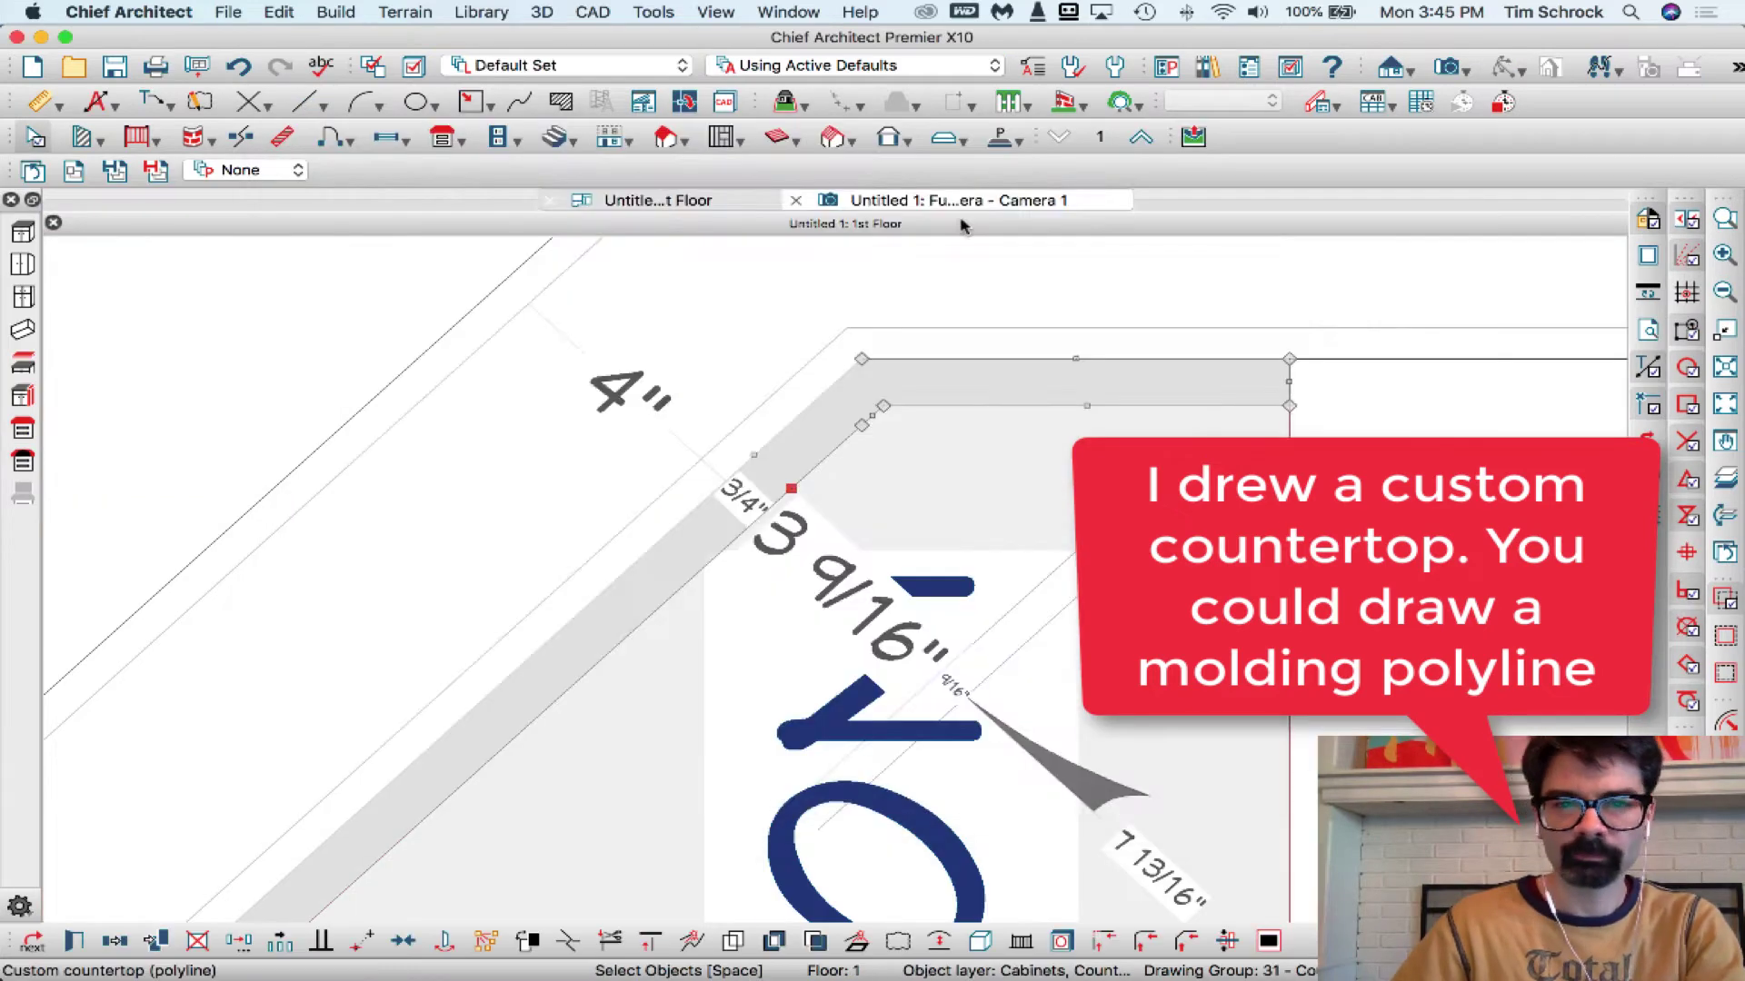
Check the added backsplash in the Camera 1 view and return to the 1st Floor plan.
{"action": "left_click", "coordinate": [944, 200]}
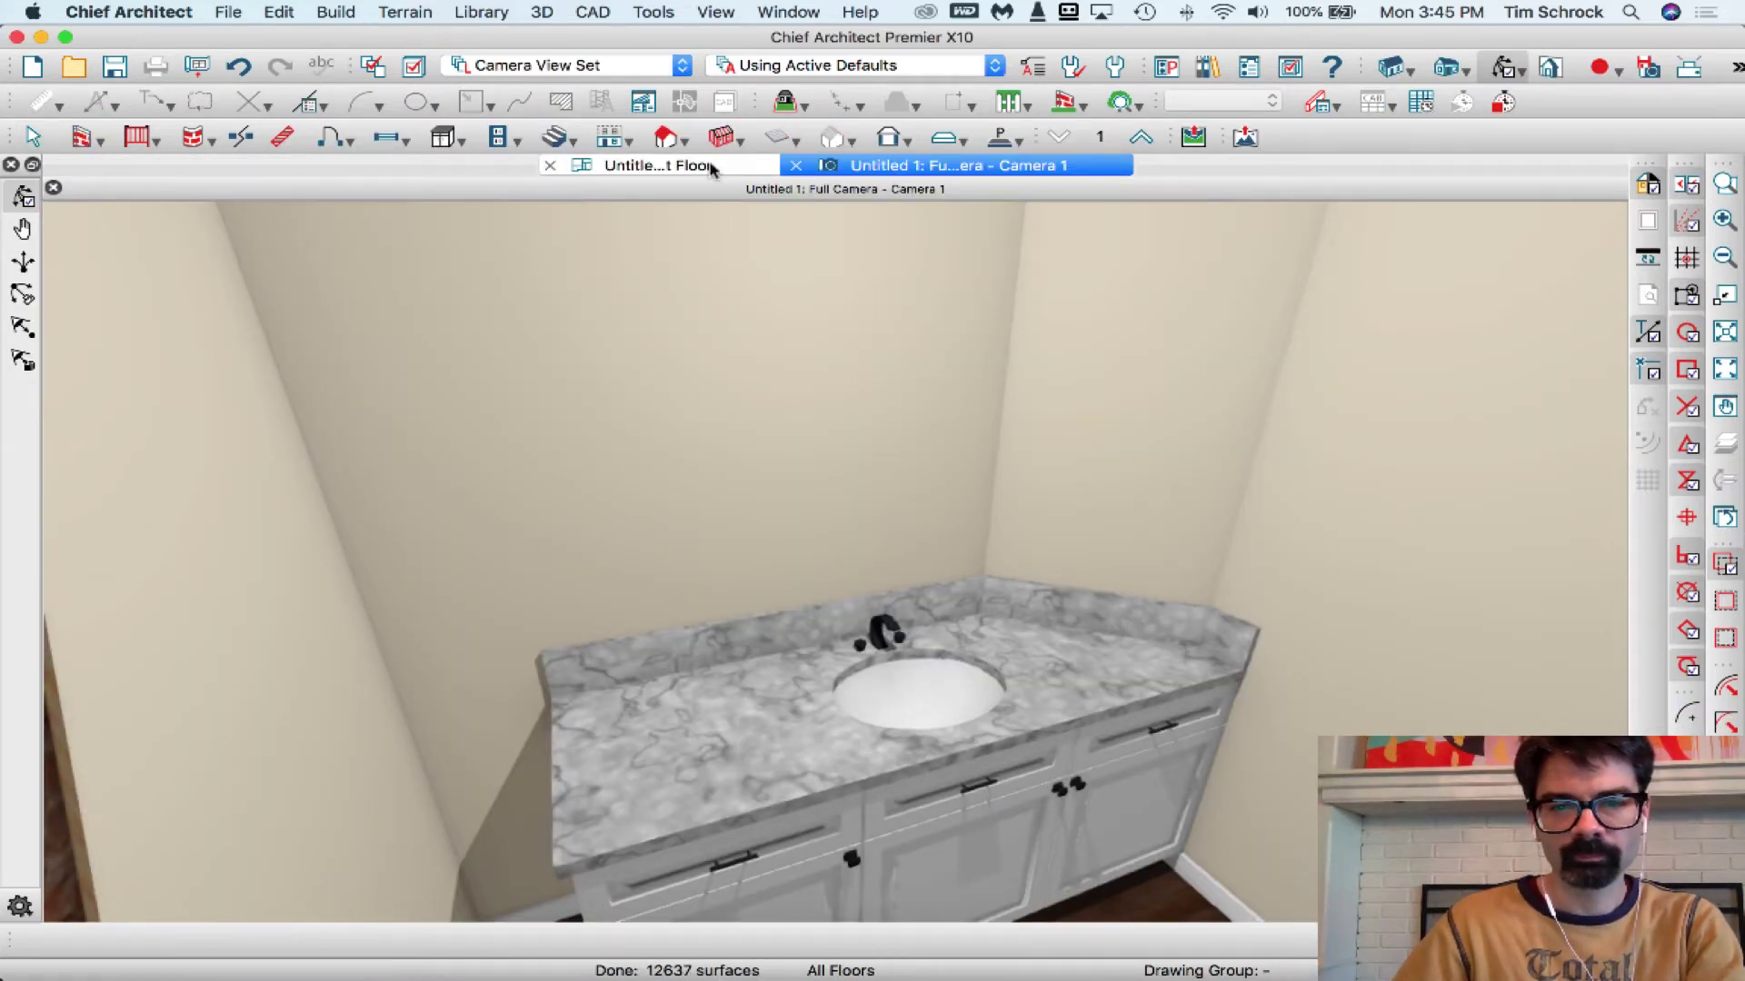
{"action": "left_click", "coordinate": [711, 169]}
{"action": "scroll", "coordinate": [685, 331], "scroll_direction": "down", "scroll_amount": 5}
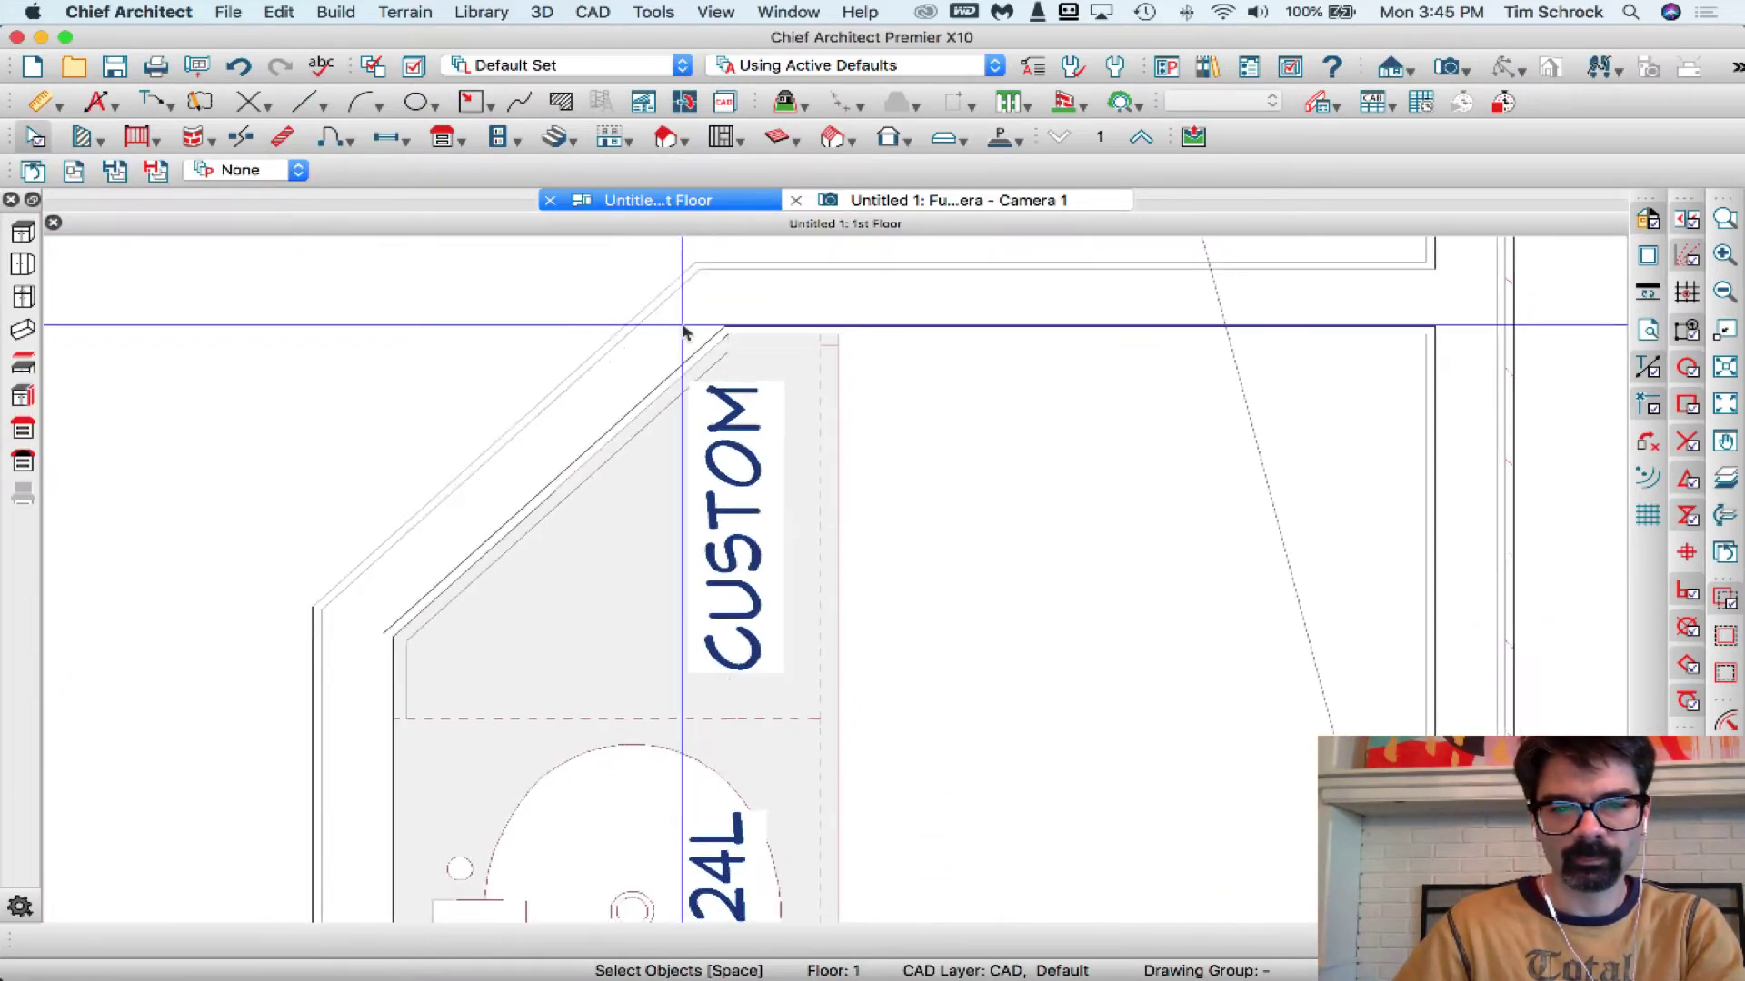
{"action": "scroll", "coordinate": [685, 333], "scroll_direction": "down", "scroll_amount": 2}
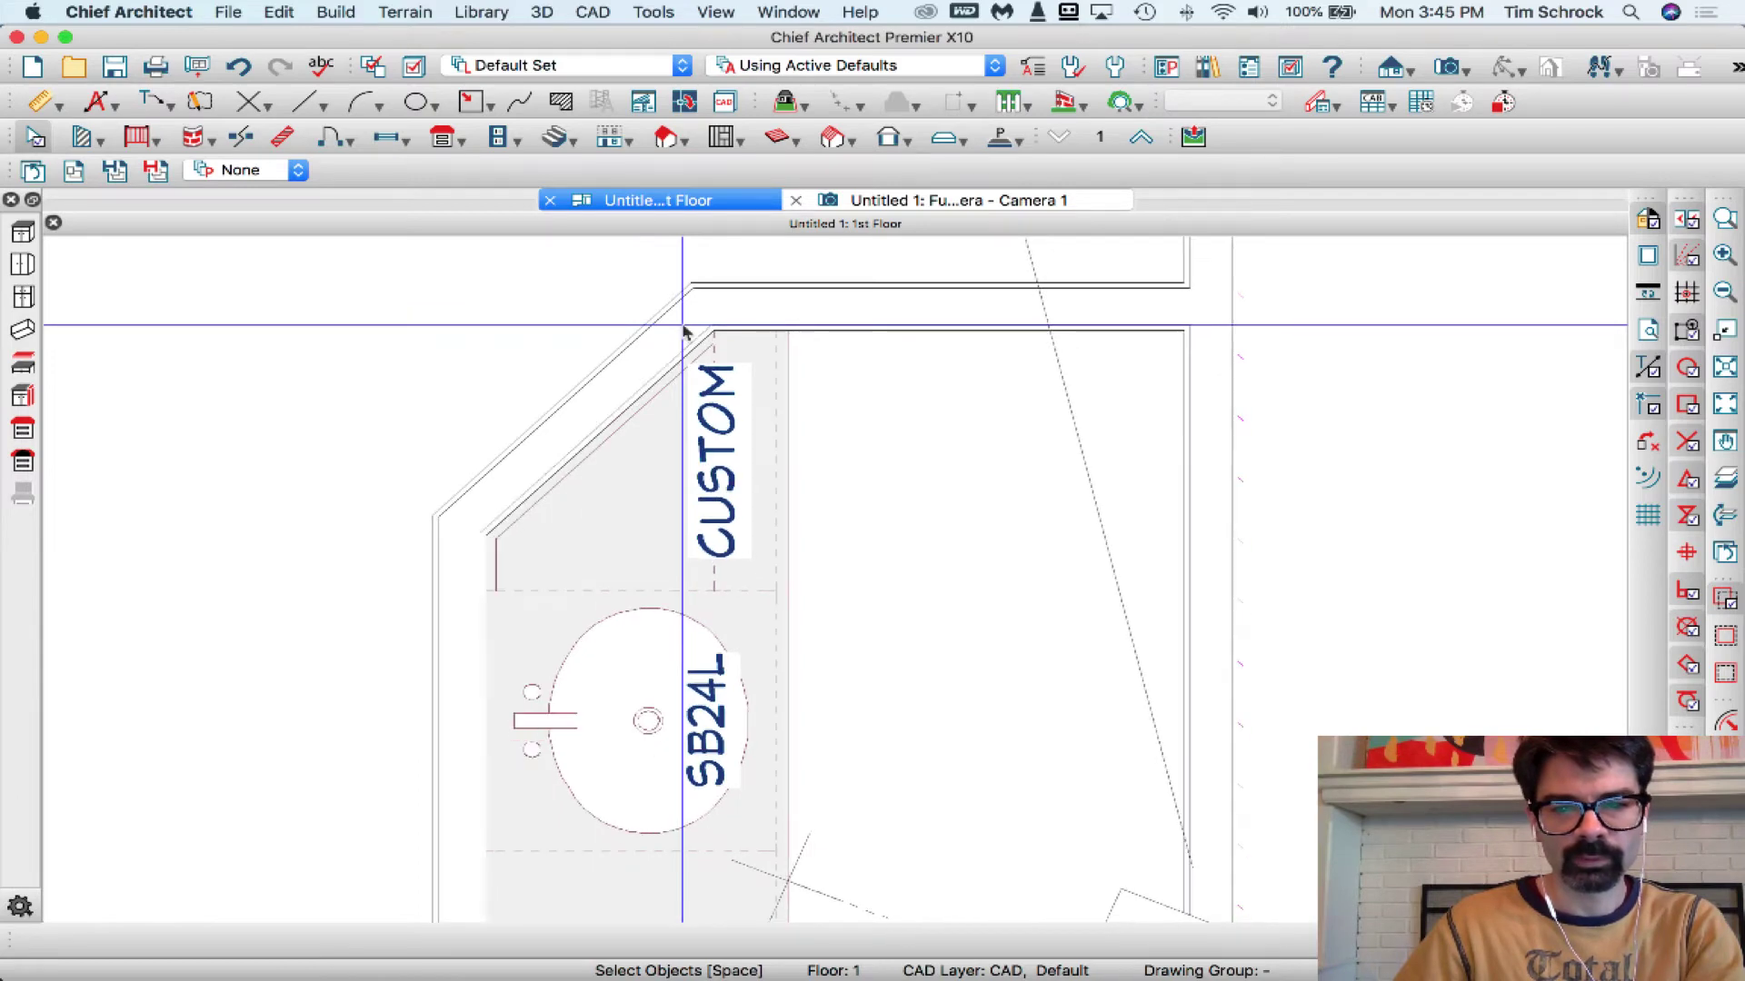
Turn off the display of the Cabinets, Module Lines layer in the floor plan.
{"action": "scroll", "coordinate": [685, 333], "scroll_direction": "down", "scroll_amount": 2}
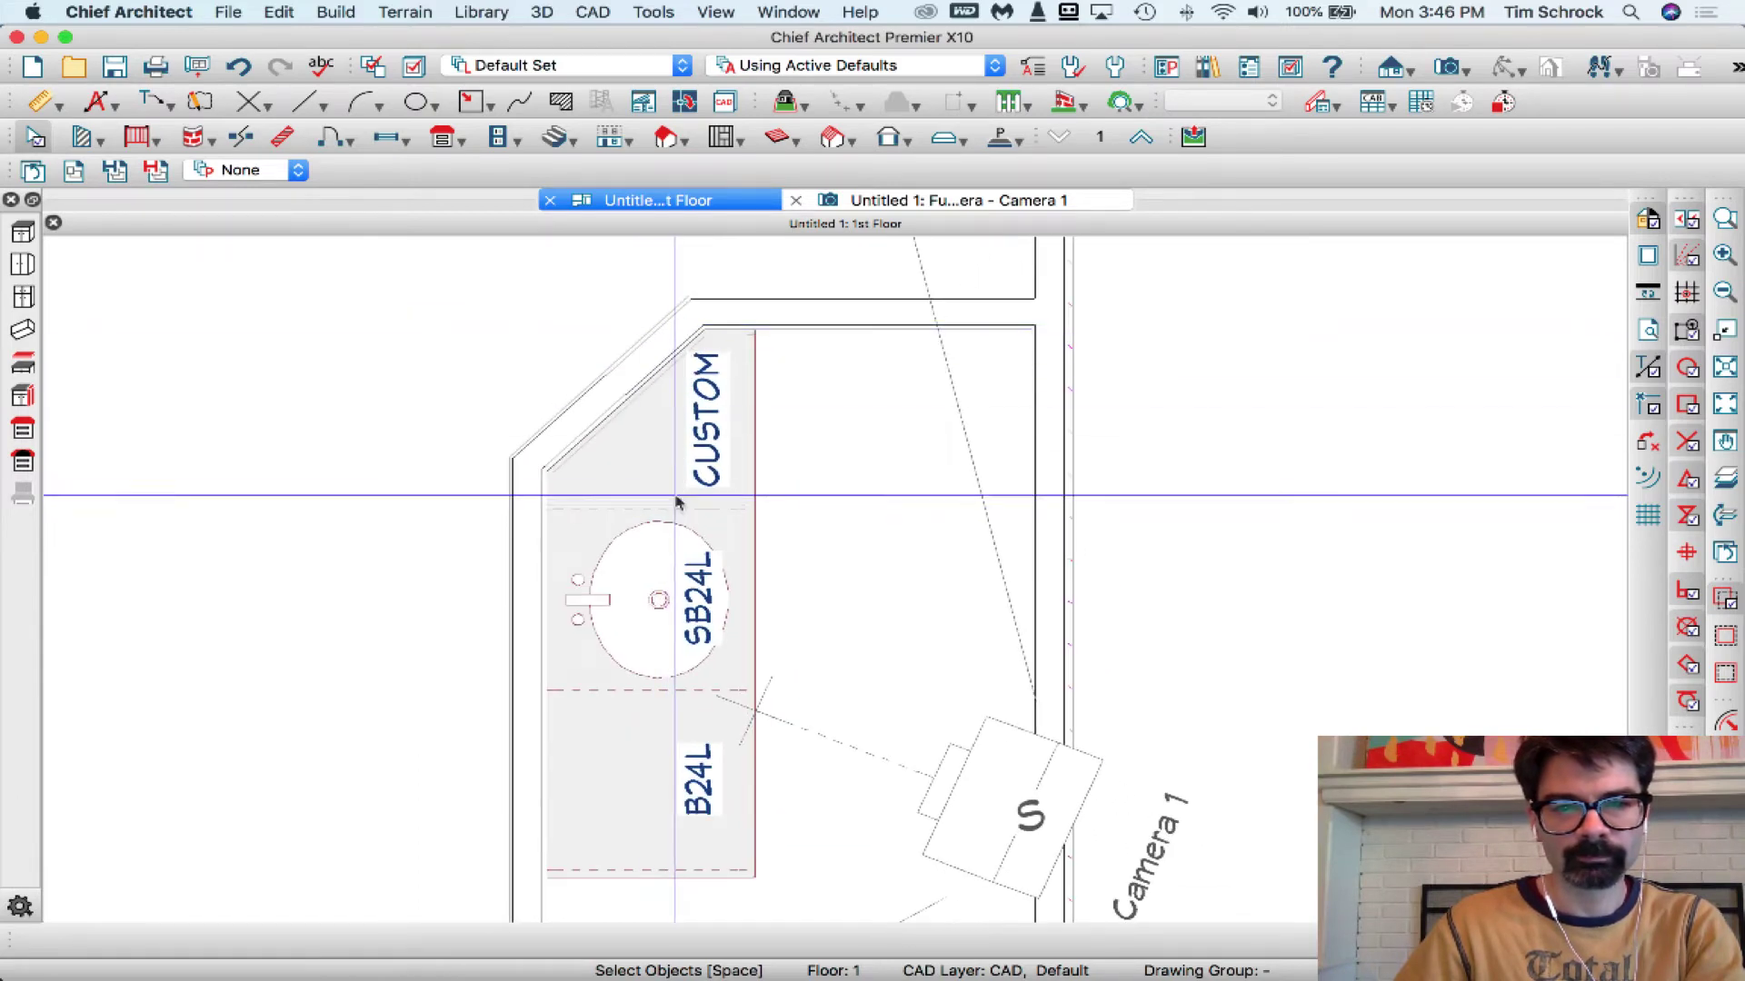
{"action": "key", "text": "super+l"}
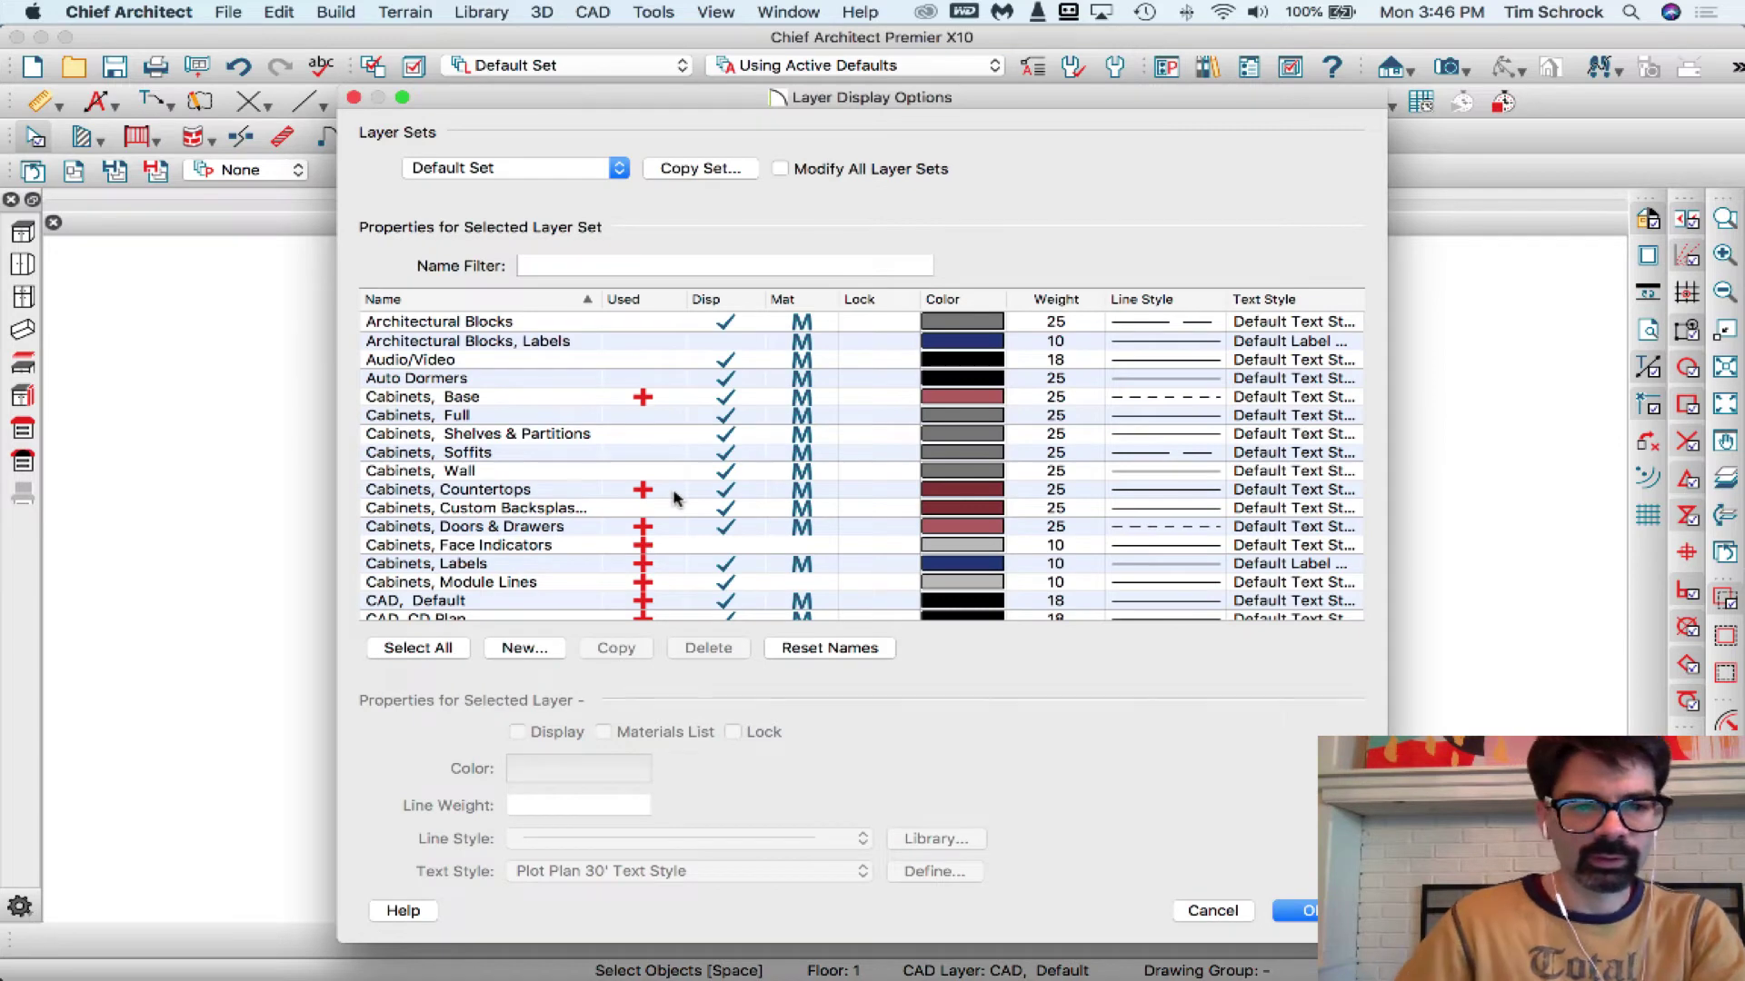
{"action": "left_click", "coordinate": [727, 590]}
{"action": "key", "text": "Return"}
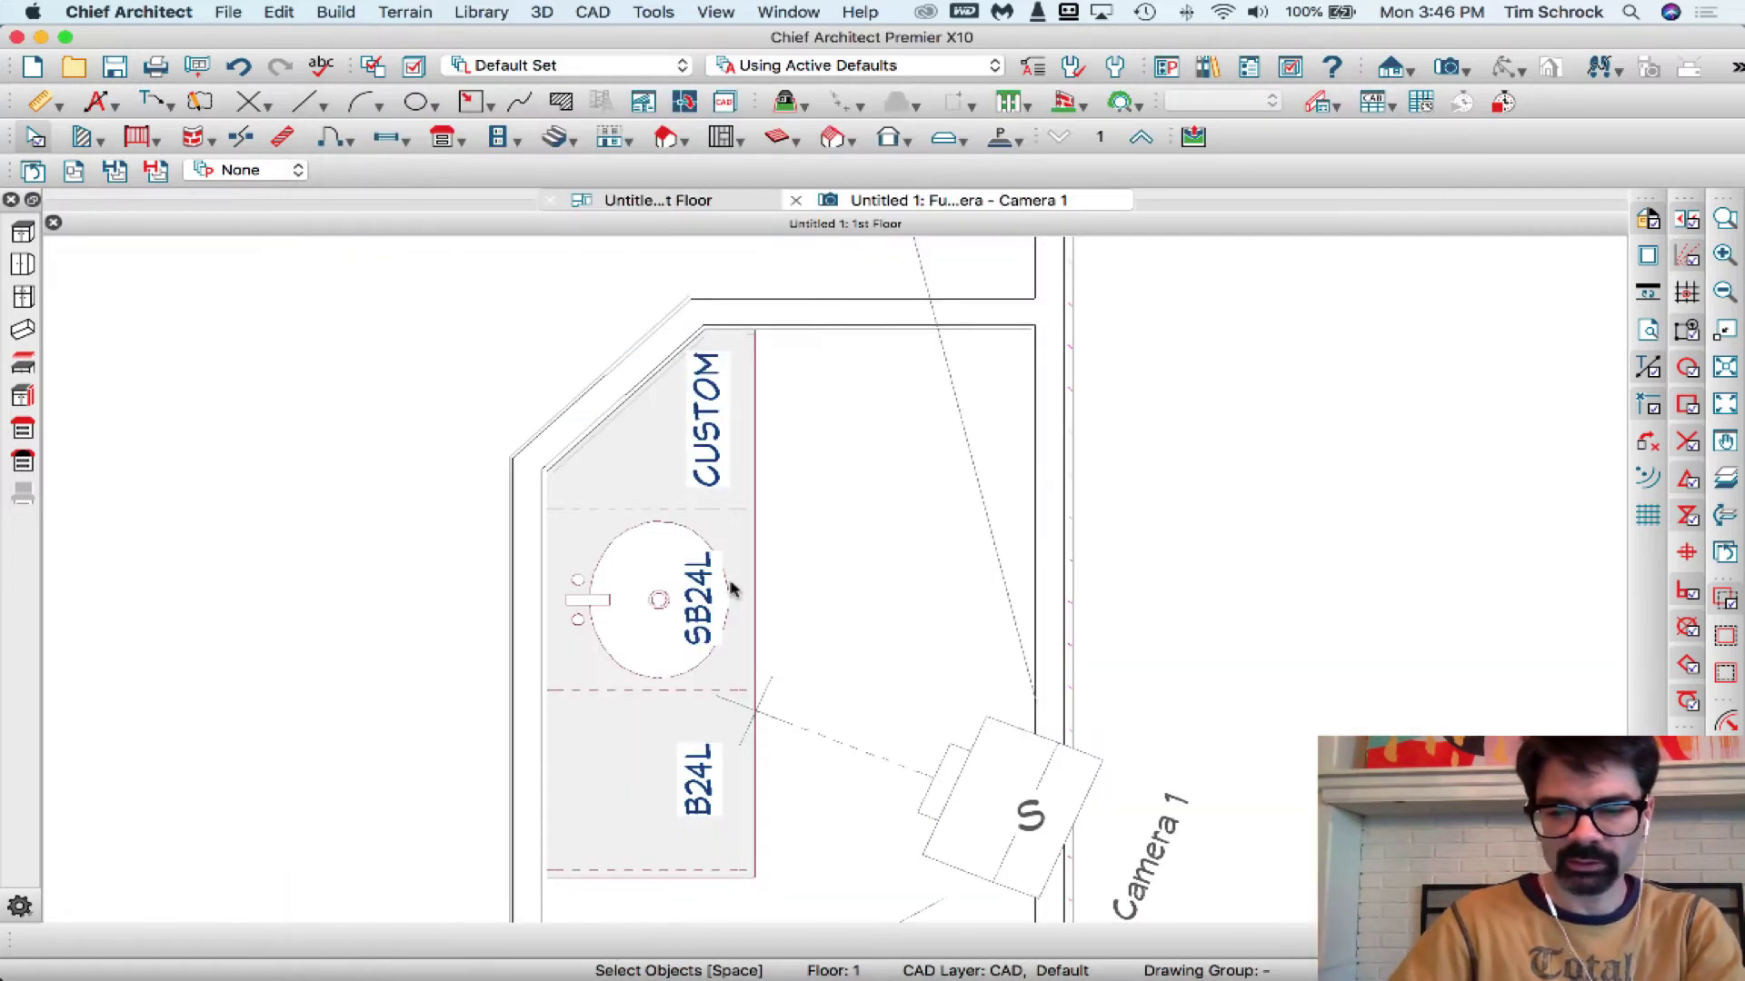
Draw a two-segment CAD polyline about 42 7/8" long over the custom cabinet's edges, from the side wall beside the sink cabinet to the end wall.
{"action": "scroll", "coordinate": [718, 564], "scroll_direction": "up", "scroll_amount": 3}
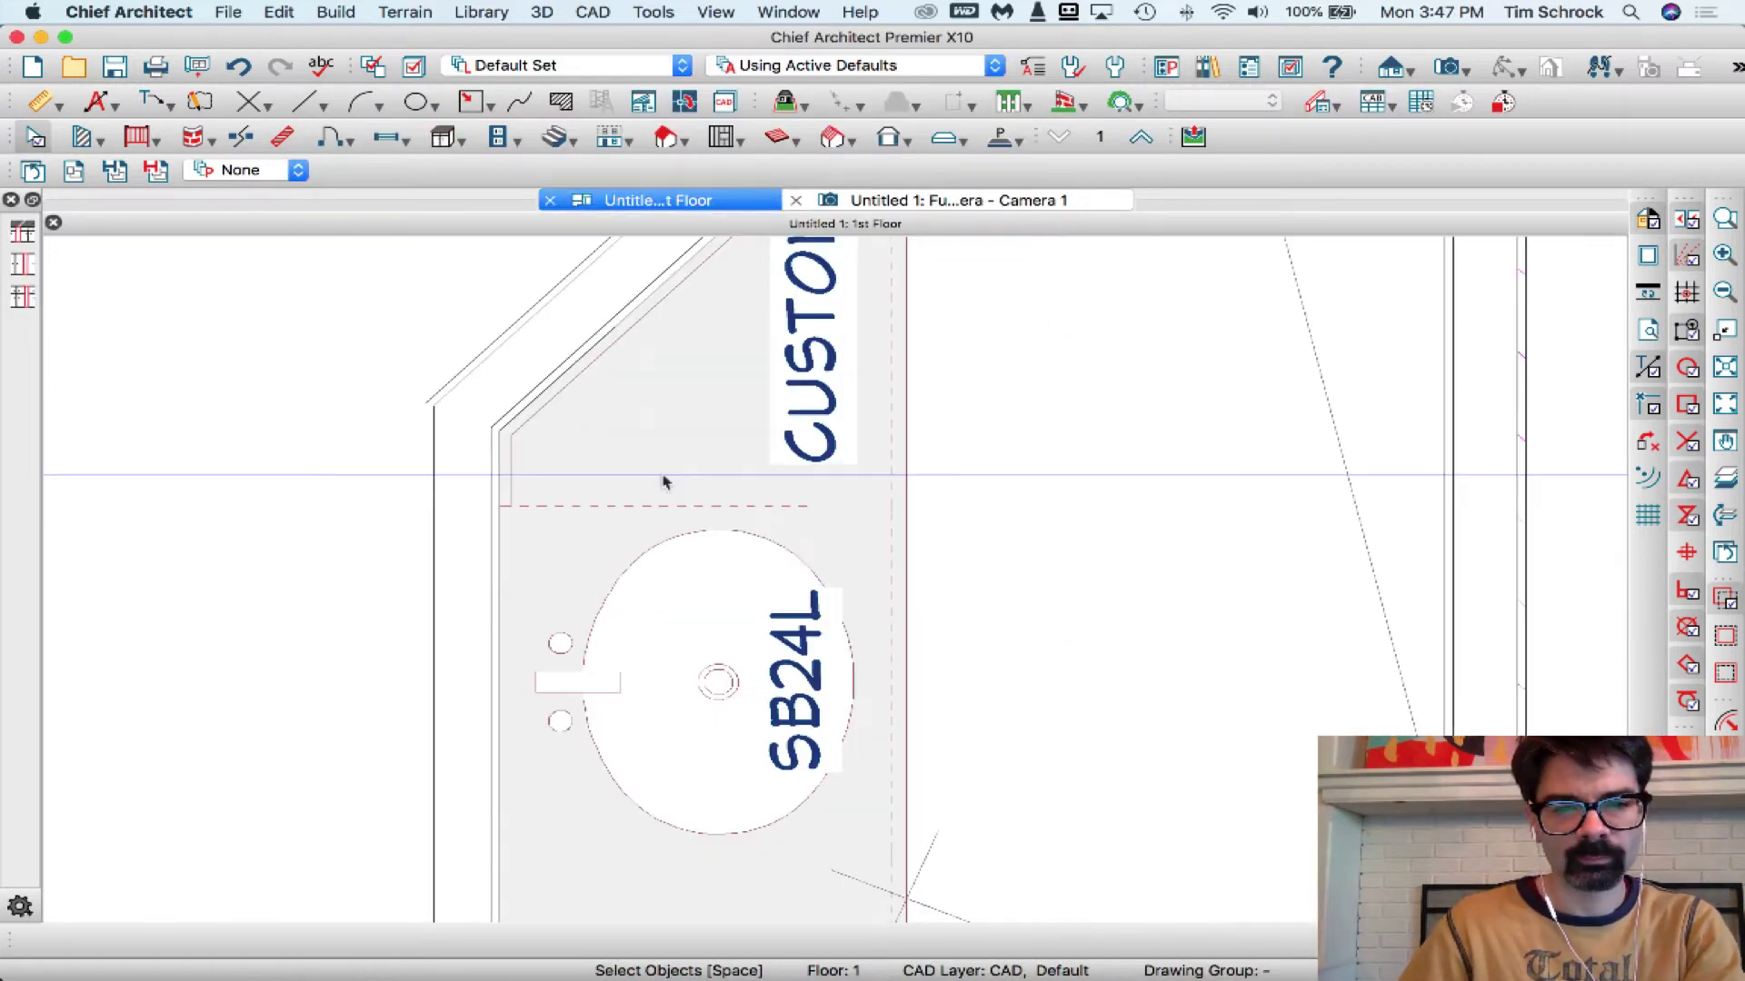
{"action": "key", "text": "w"}
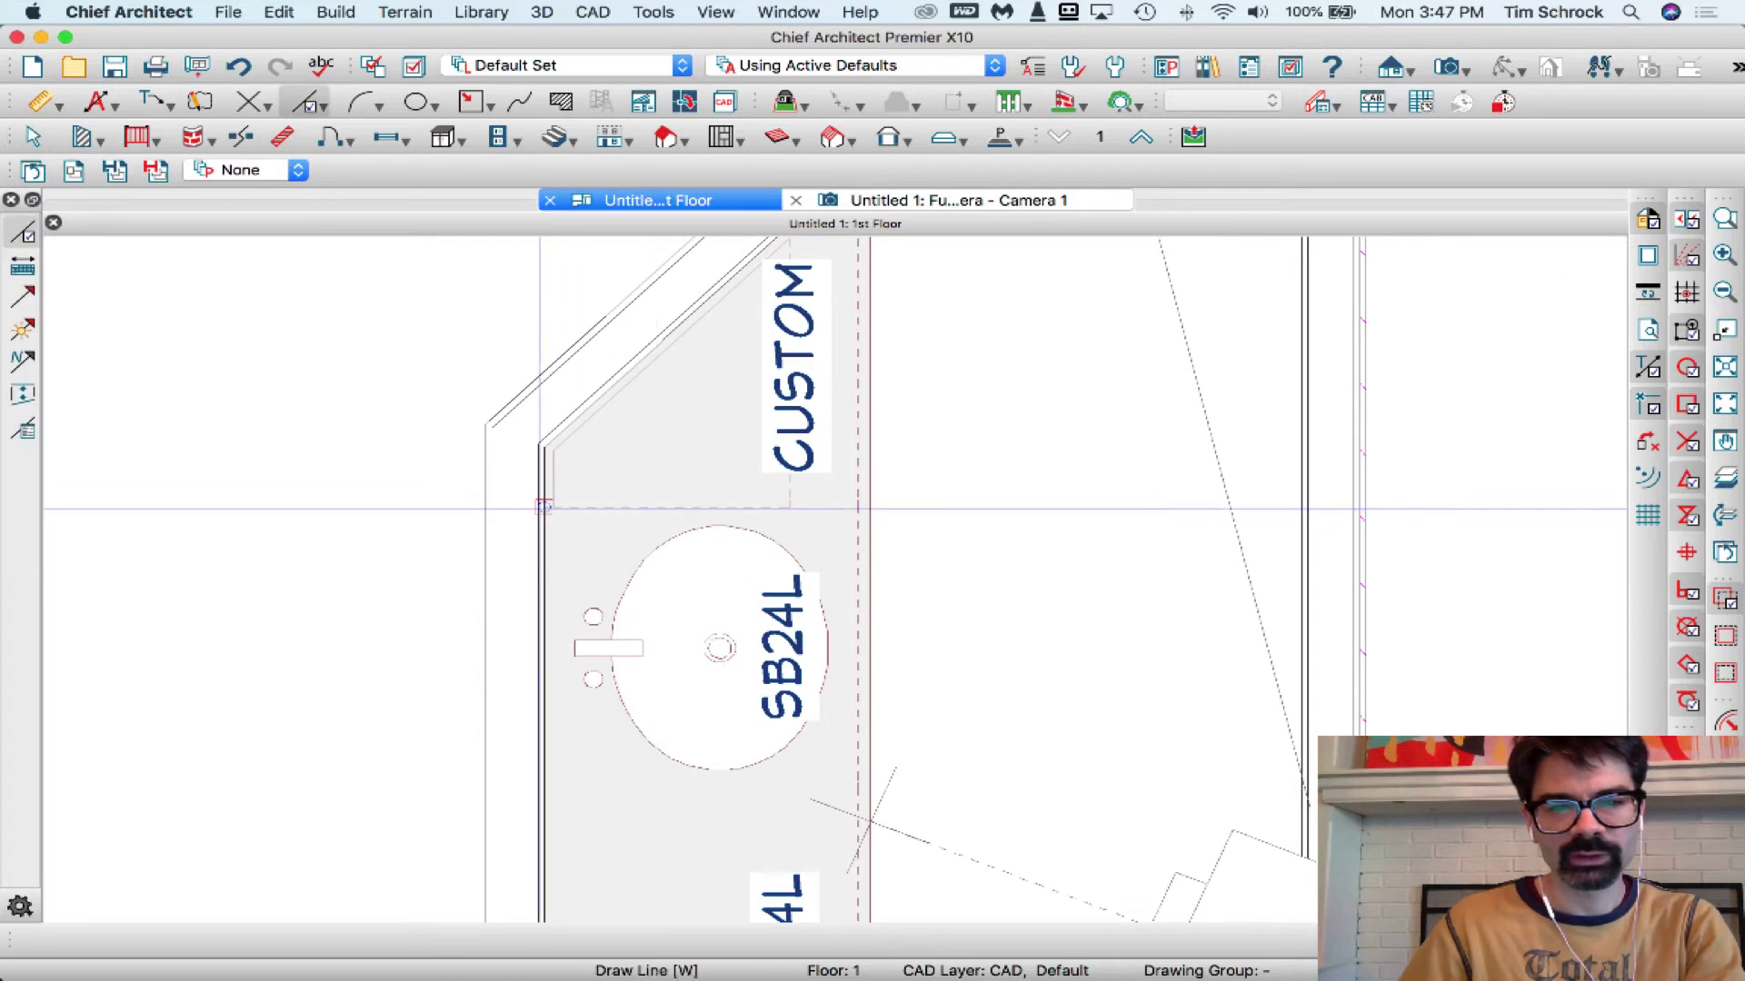
{"action": "mouse_move", "coordinate": [543, 507]}
{"action": "left_mouse_down"}
{"action": "mouse_move", "coordinate": [793, 511]}
{"action": "mouse_move", "coordinate": [793, 283]}
{"action": "left_mouse_up"}
{"action": "scroll", "coordinate": [790, 507], "scroll_direction": "down", "scroll_amount": 2}
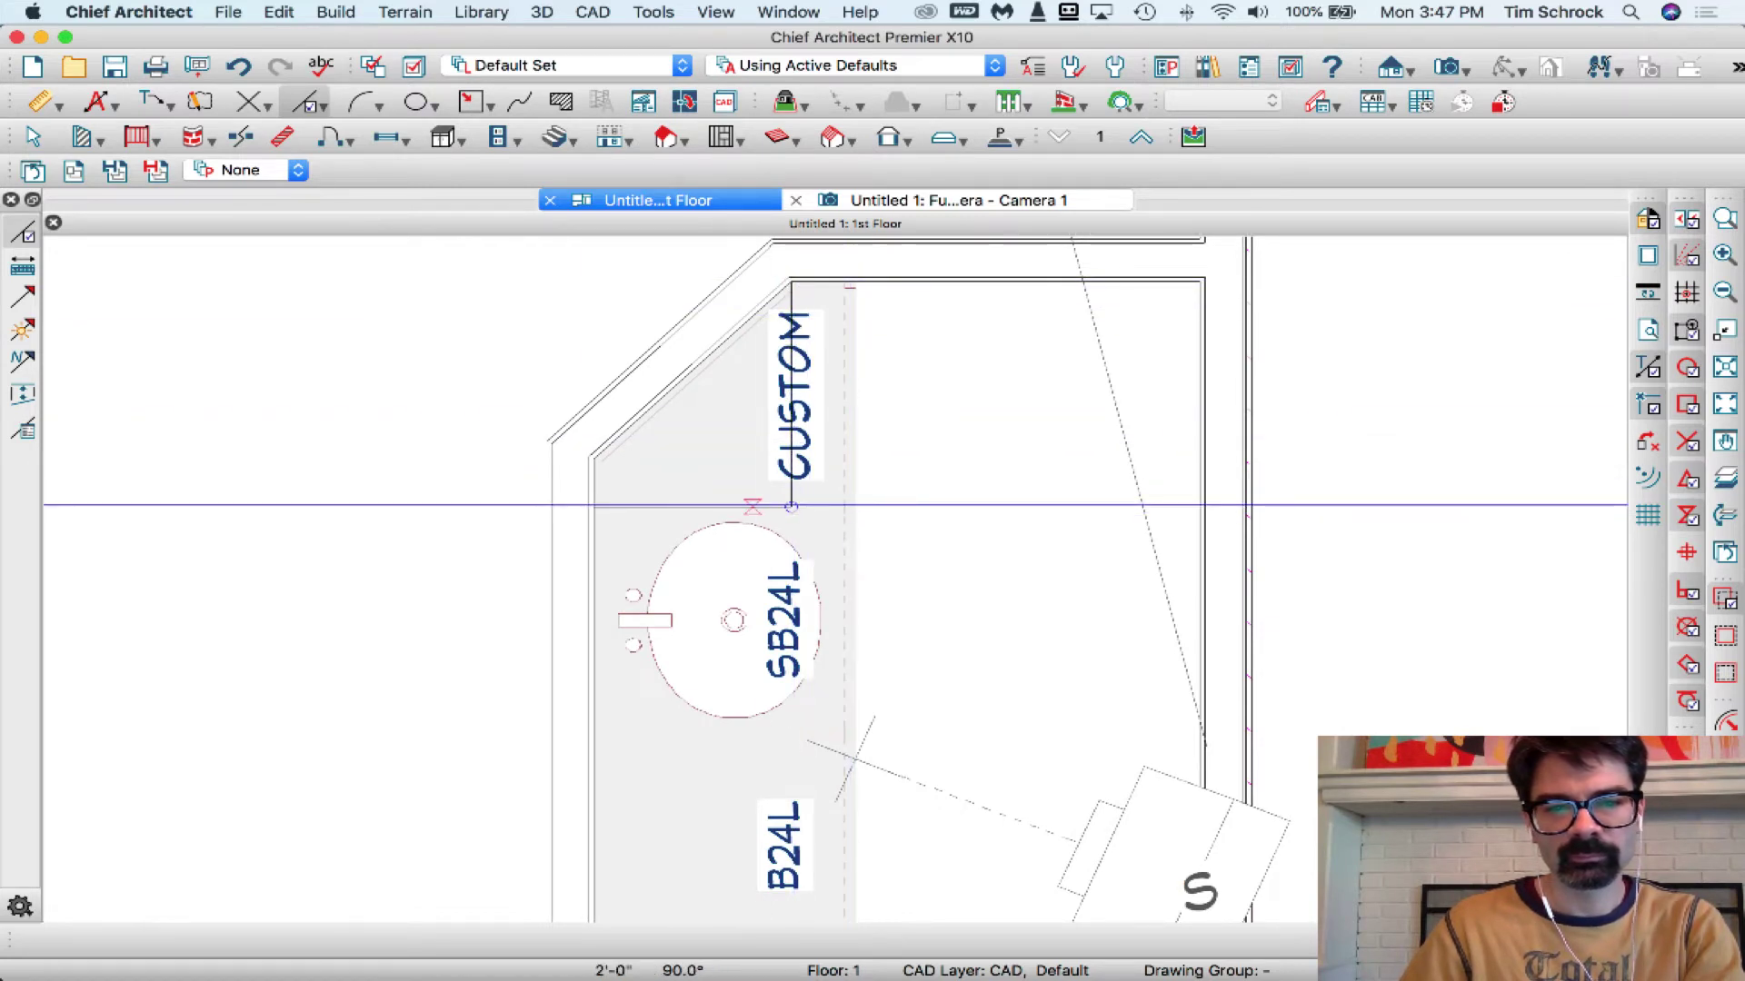
Set the polyline's line color to White and its line weight to 36.
{"action": "double_click", "coordinate": [752, 506]}
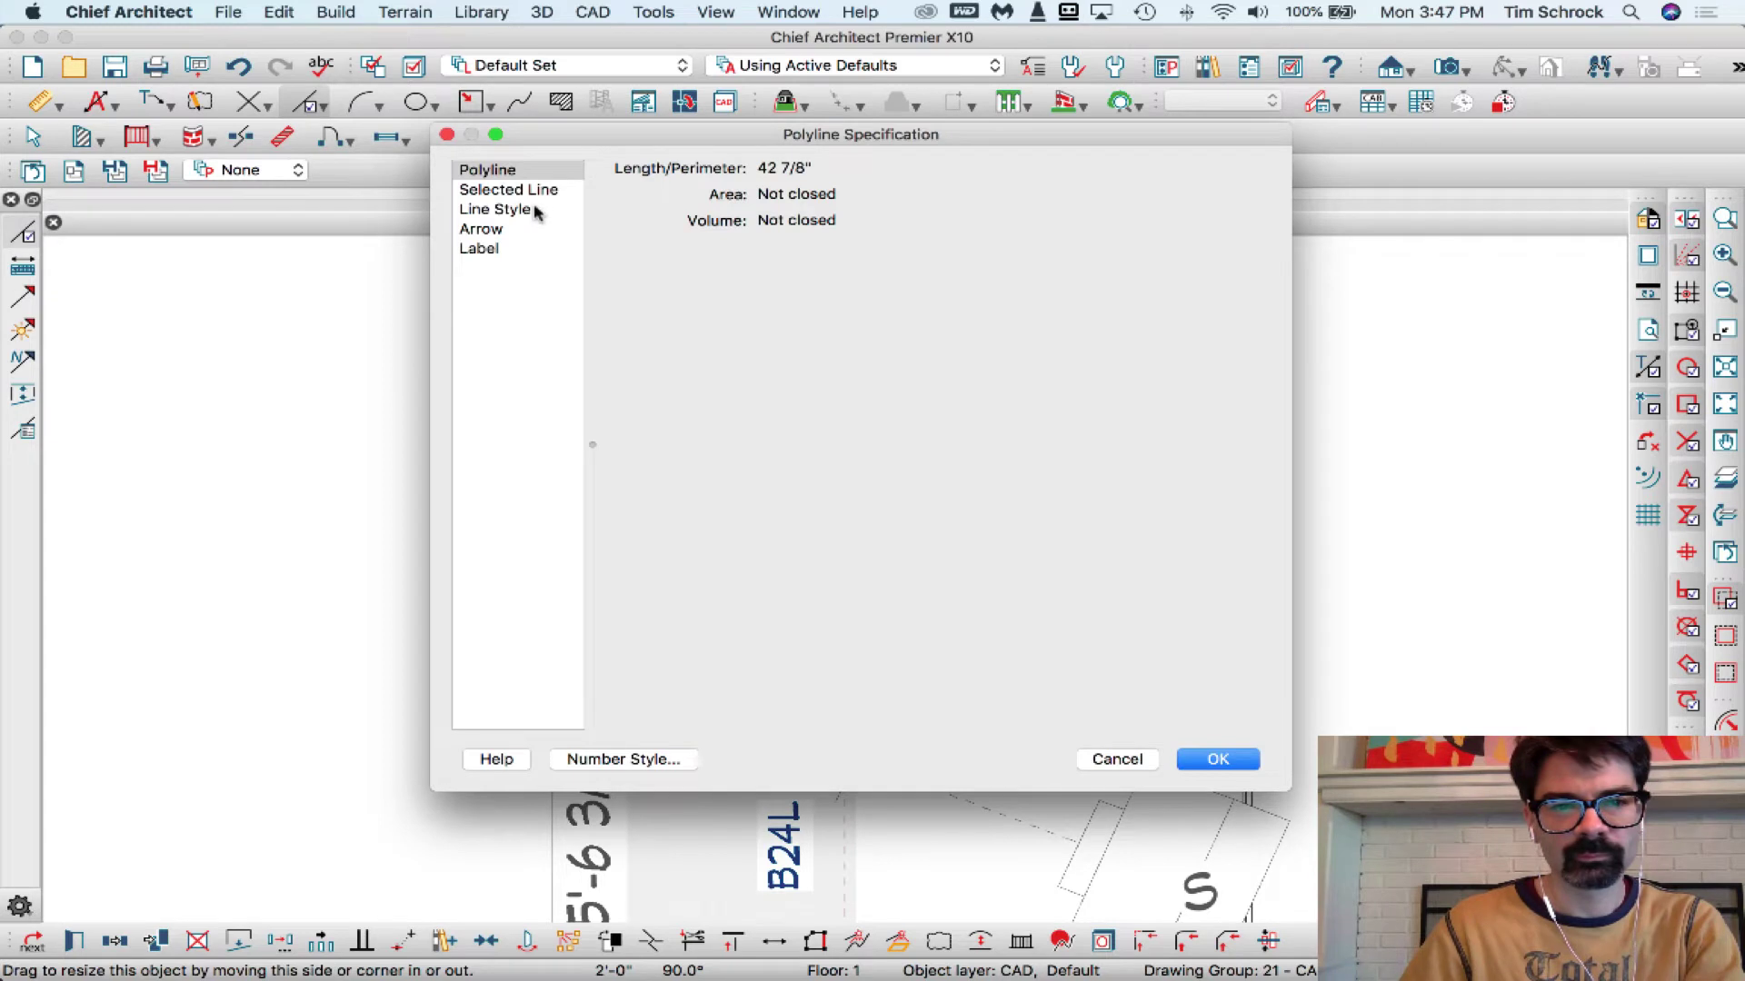
{"action": "left_click", "coordinate": [509, 210]}
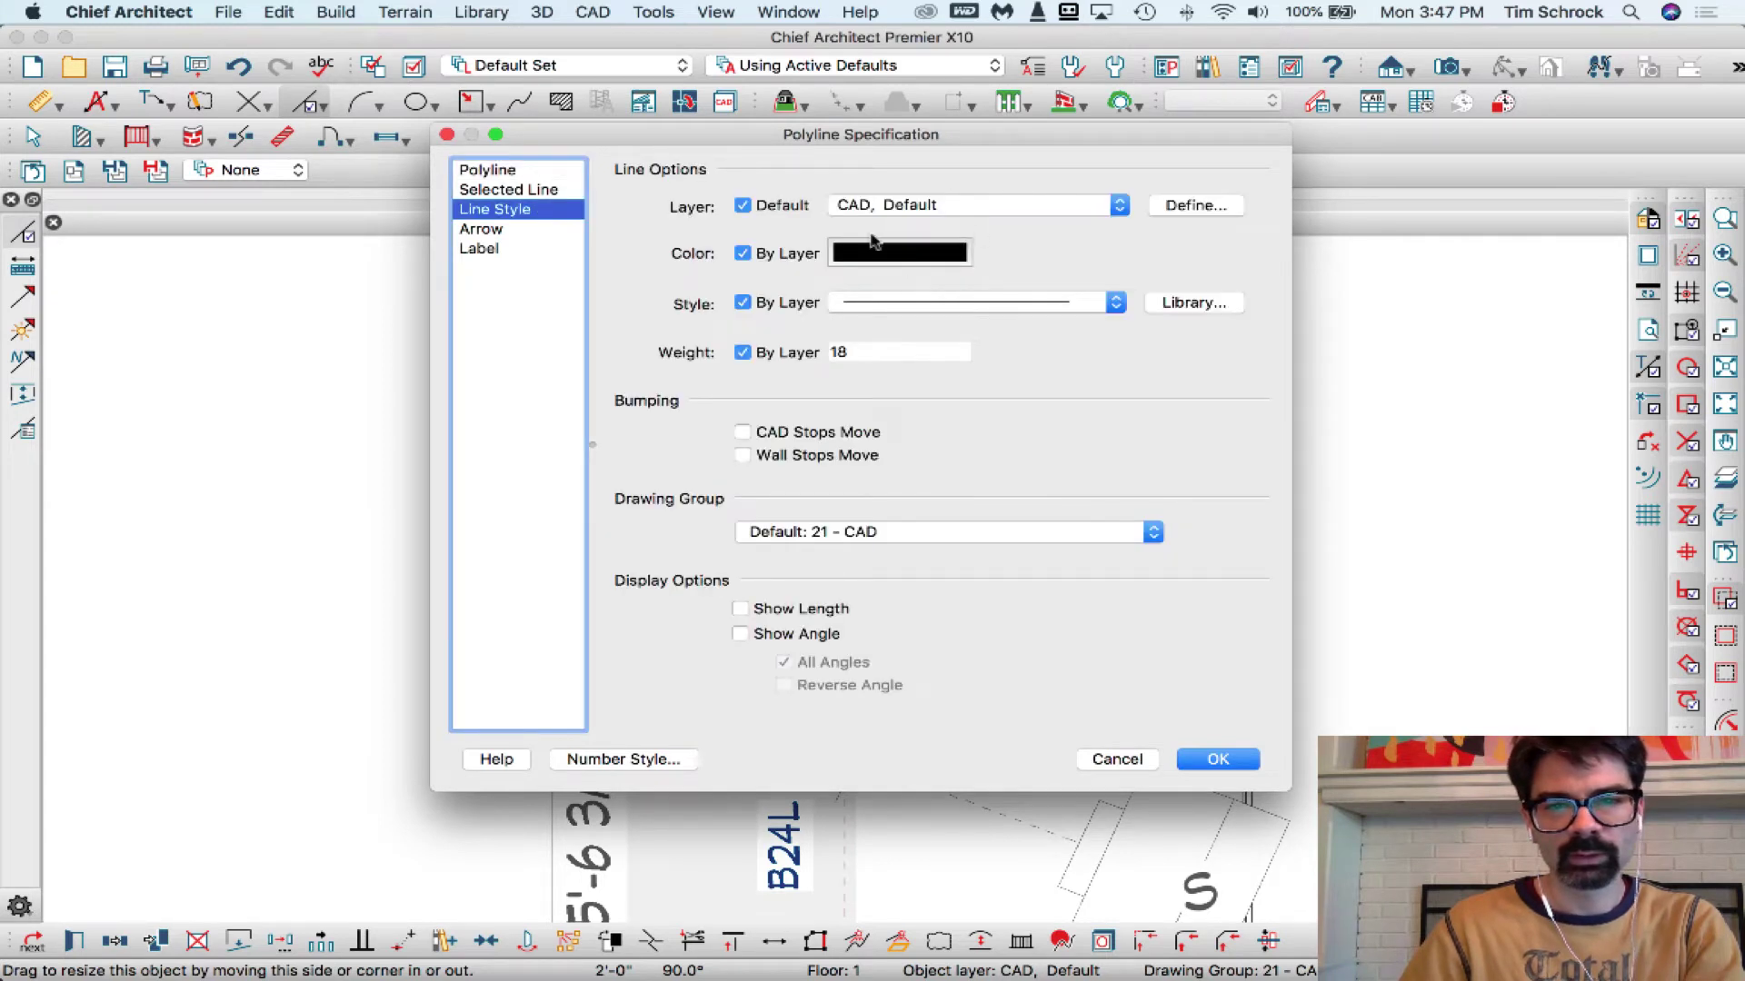
{"action": "left_click", "coordinate": [870, 259]}
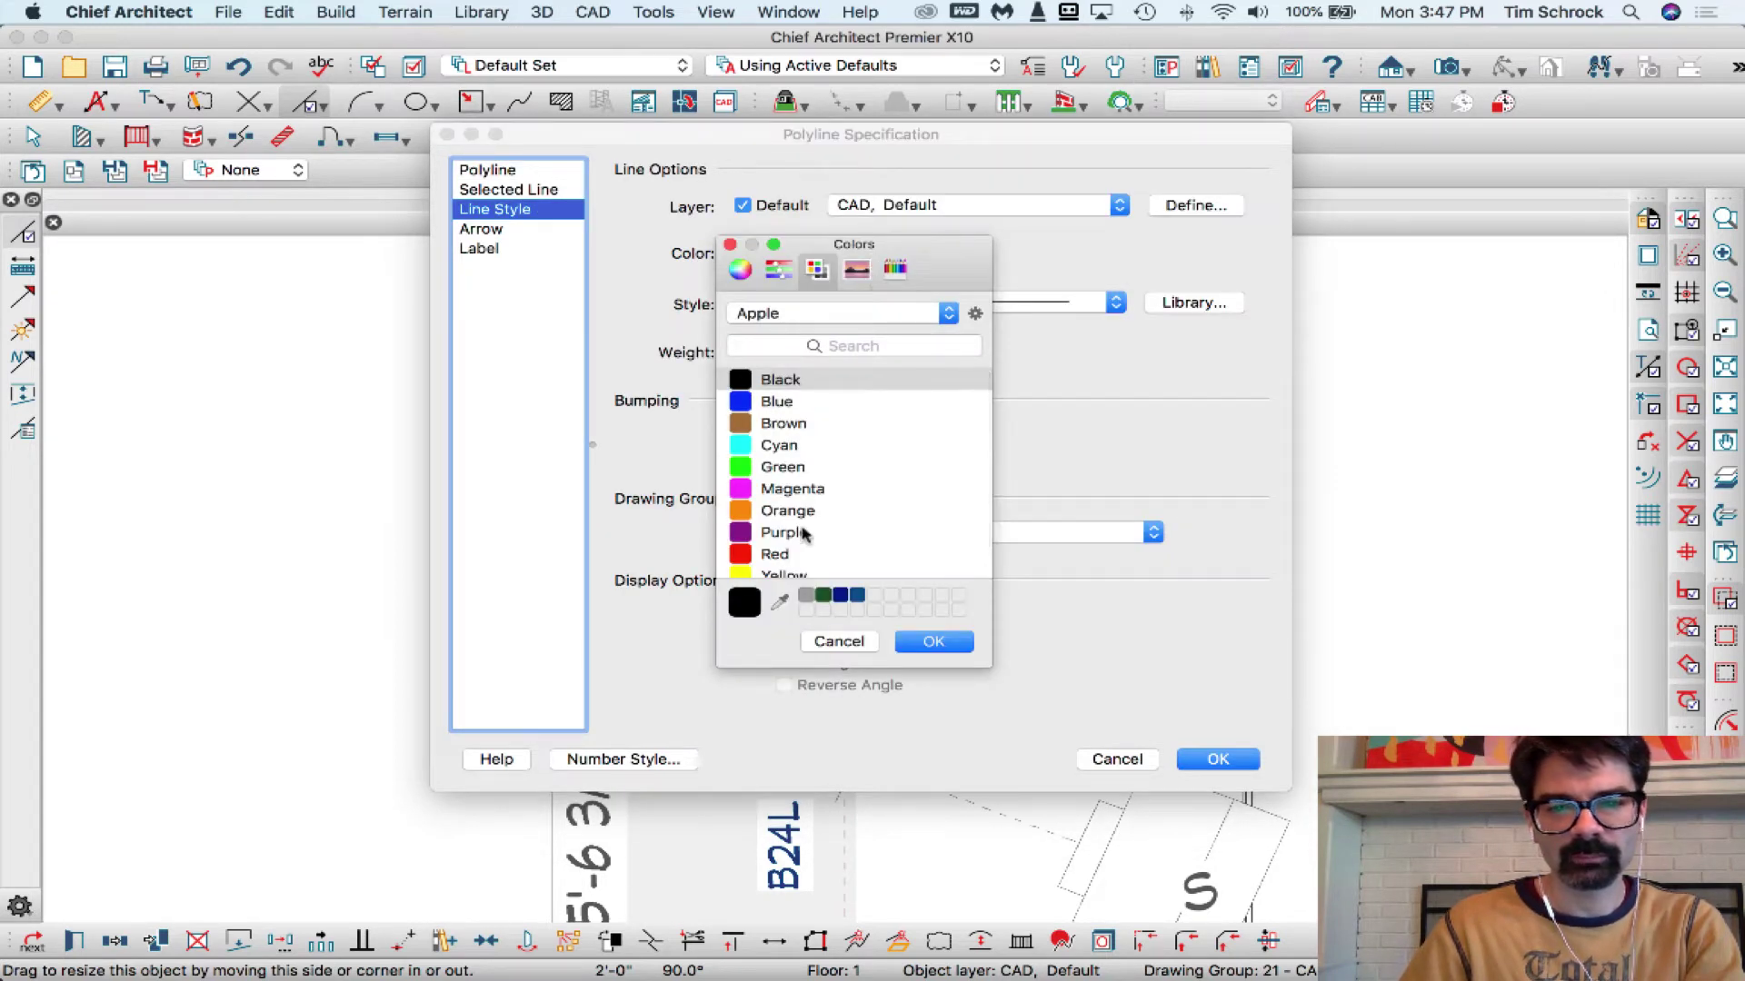
{"action": "left_click", "coordinate": [712, 834]}
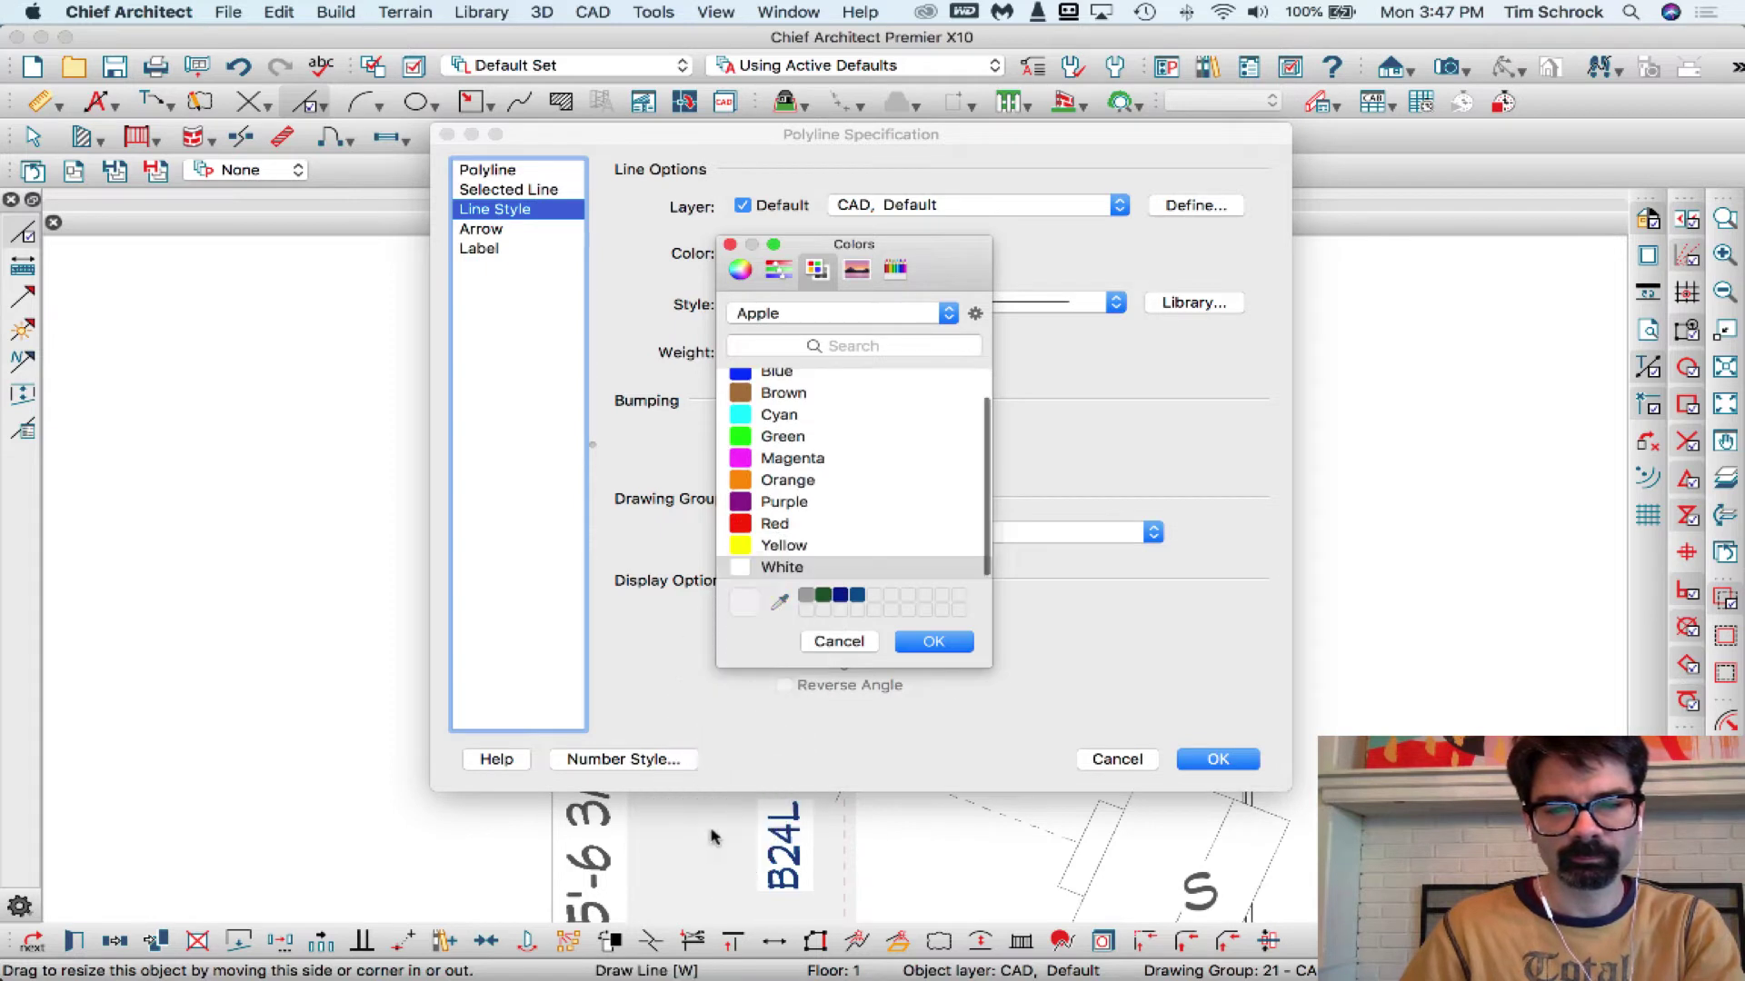
{"action": "left_click", "coordinate": [933, 644]}
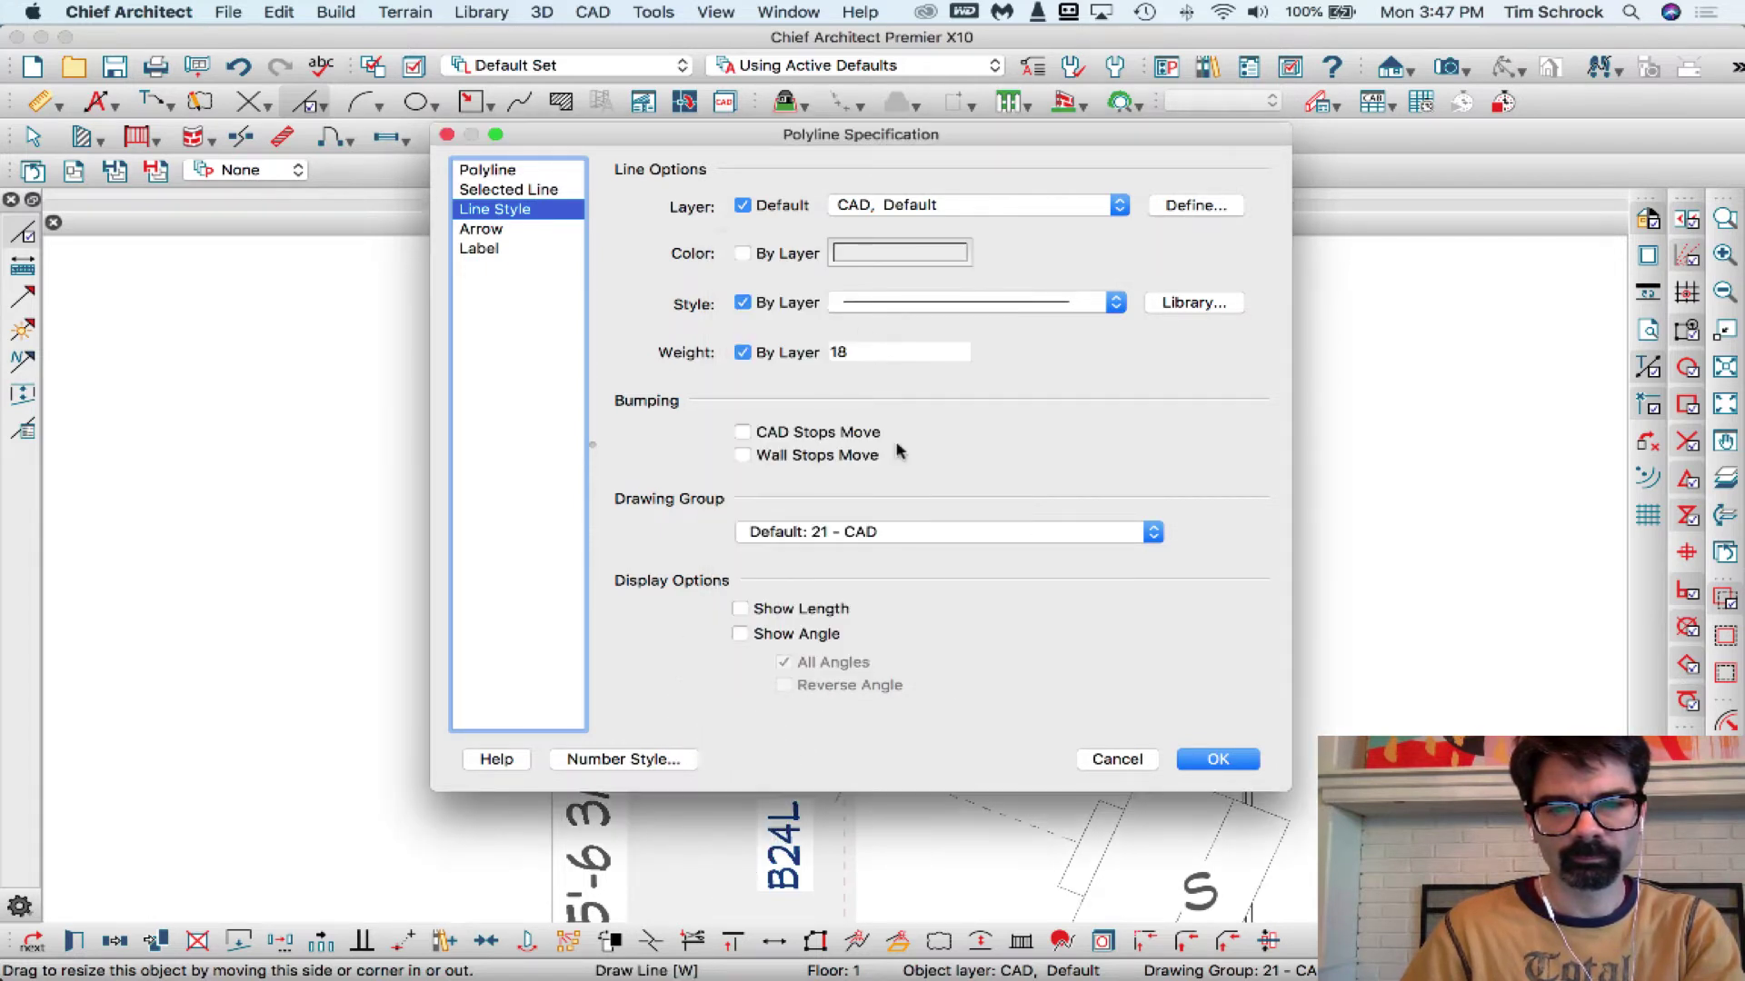
{"action": "left_click", "coordinate": [742, 353]}
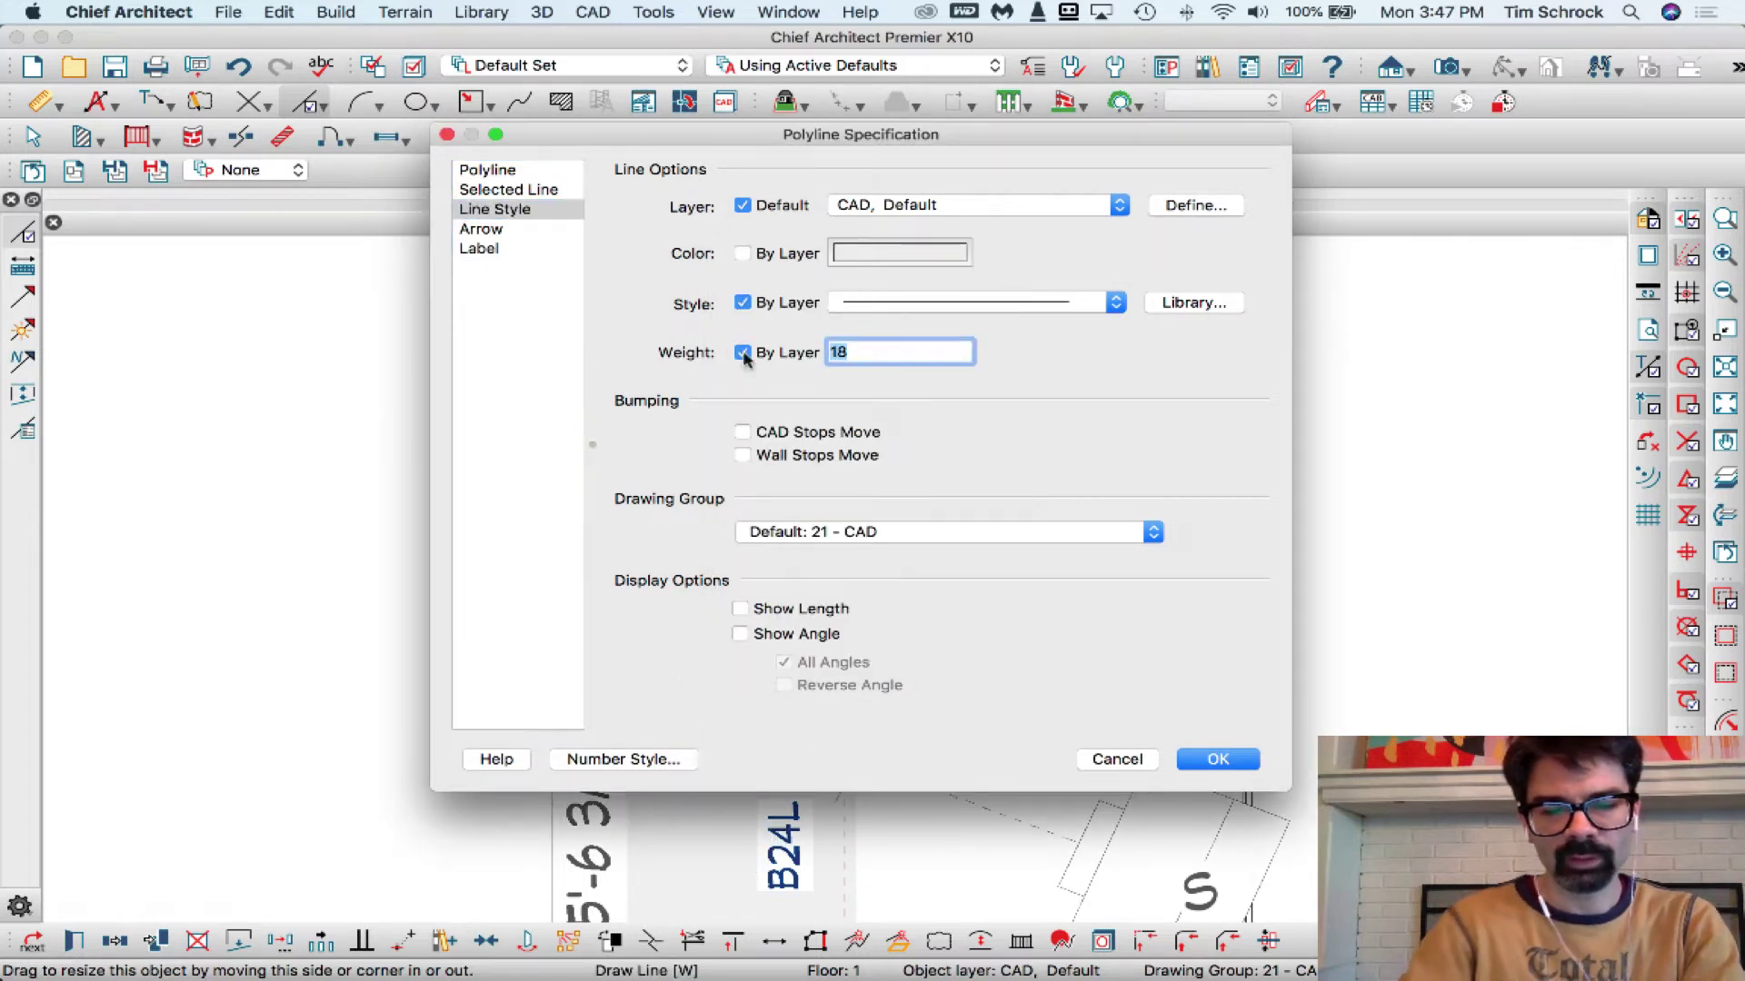
{"action": "type", "text": "36"}
{"action": "key", "text": "Return"}
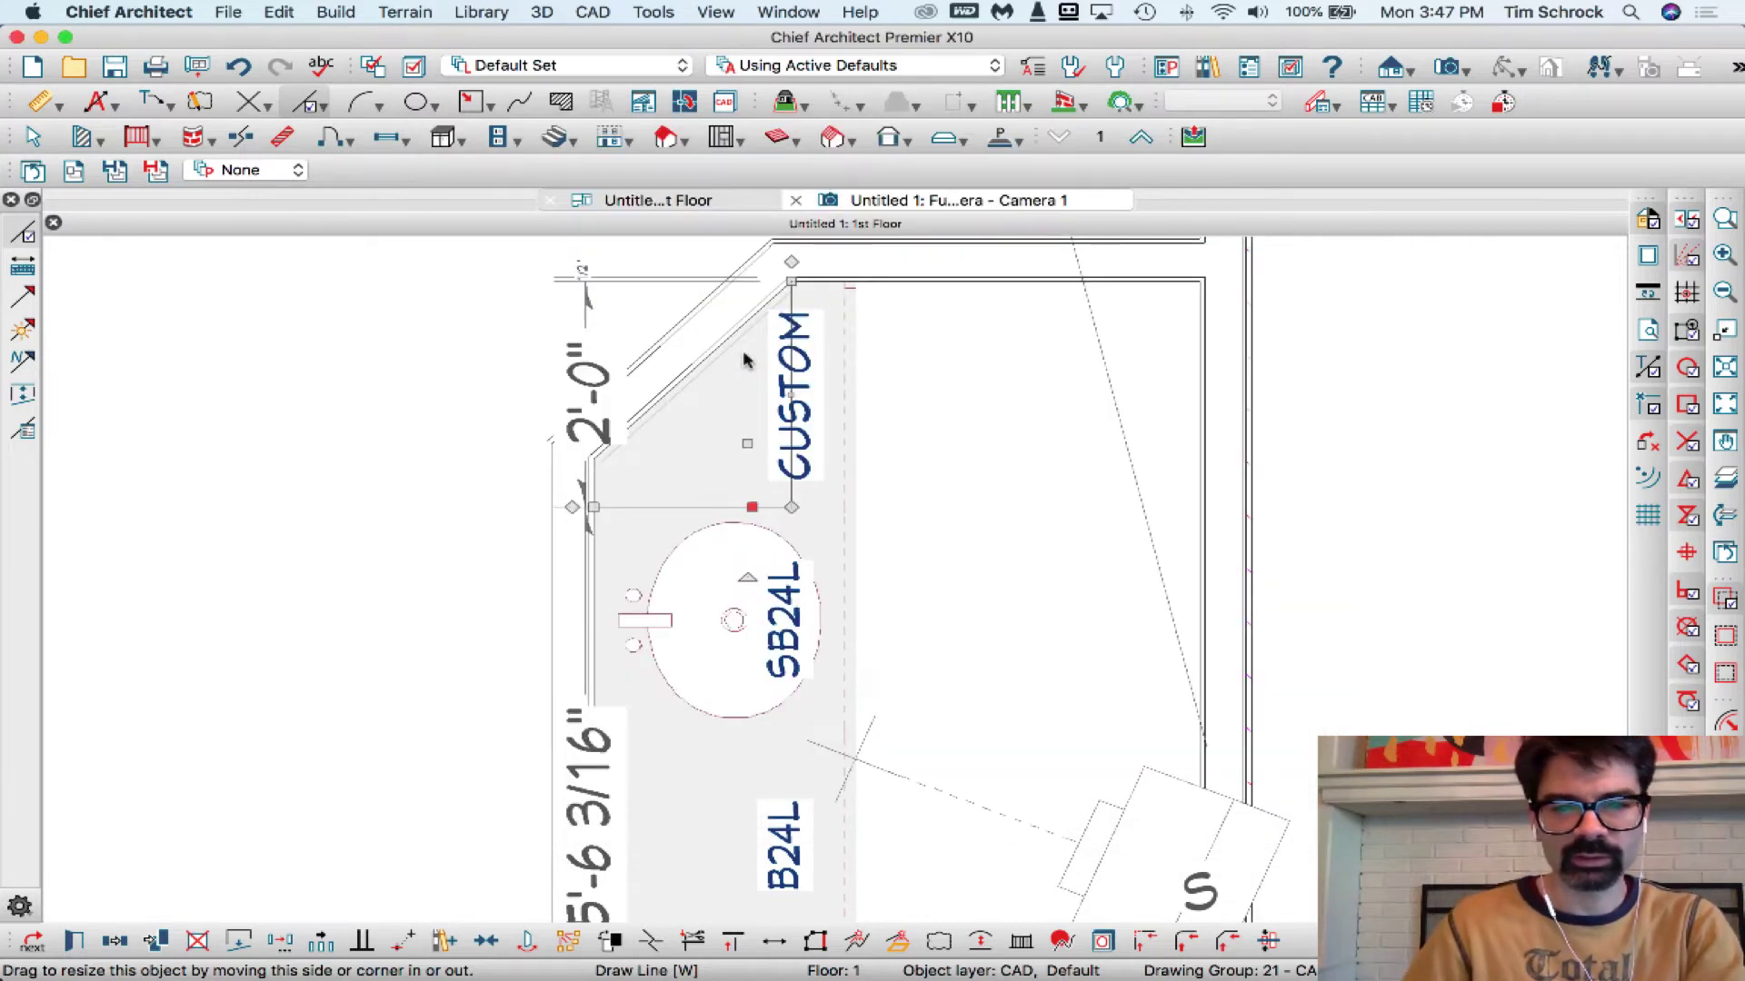
Reselect the white polyline to locate its draw order tools and examine how it covers the custom cabinet's dashed edges.
{"action": "key", "text": "space"}
{"action": "left_click", "coordinate": [740, 506]}
{"action": "key", "text": "w"}
{"action": "left_click", "coordinate": [742, 506]}
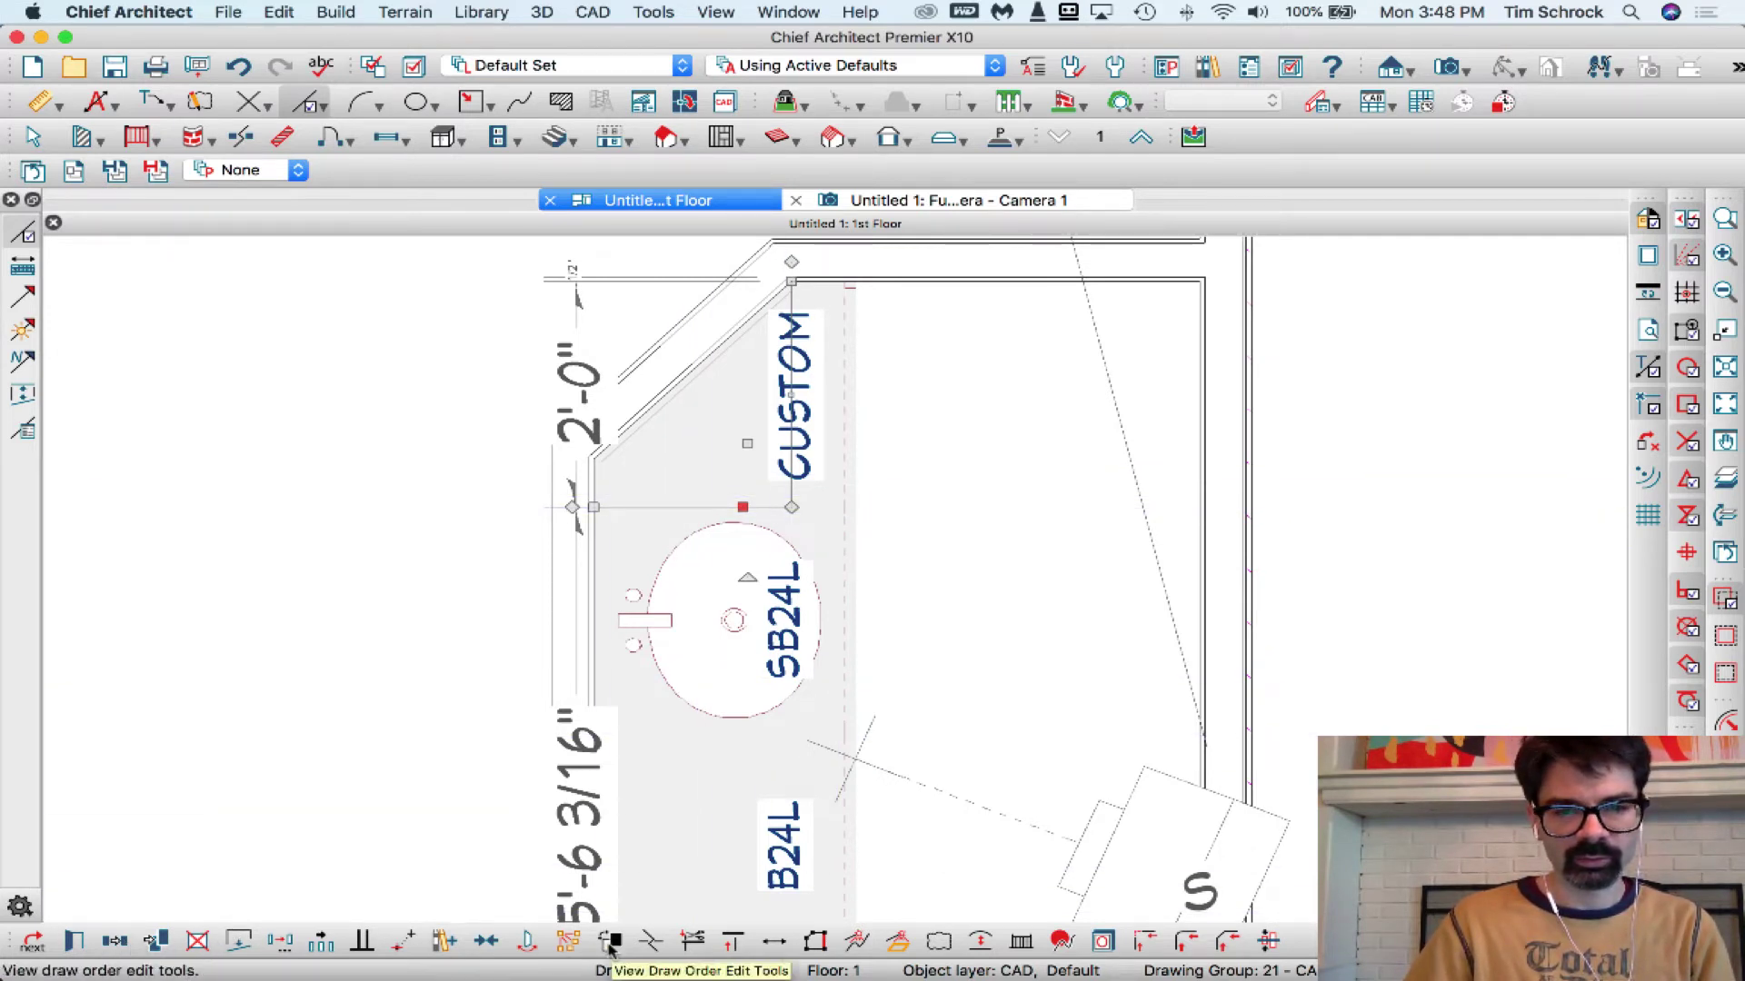
{"action": "left_click", "coordinate": [953, 479]}
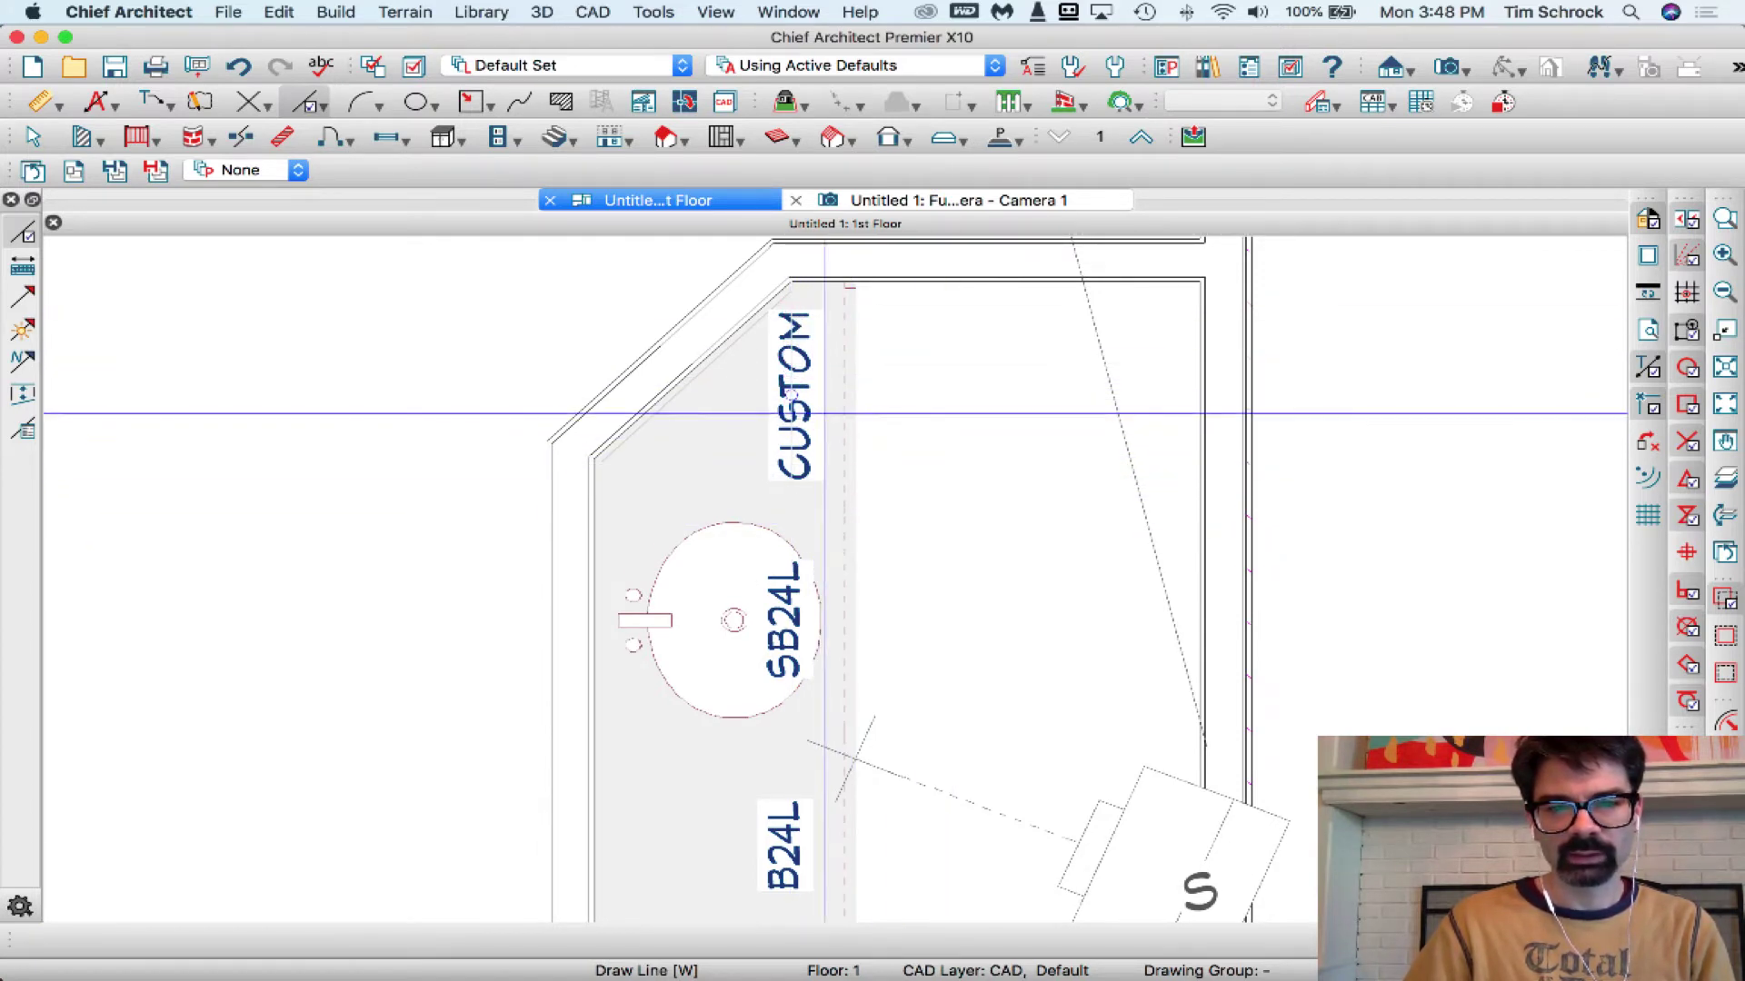
Review the line style settings of the backsplash's custom countertop and bring it forward to drawing group 30 - Base Cabinet.
{"action": "left_click", "coordinate": [658, 461]}
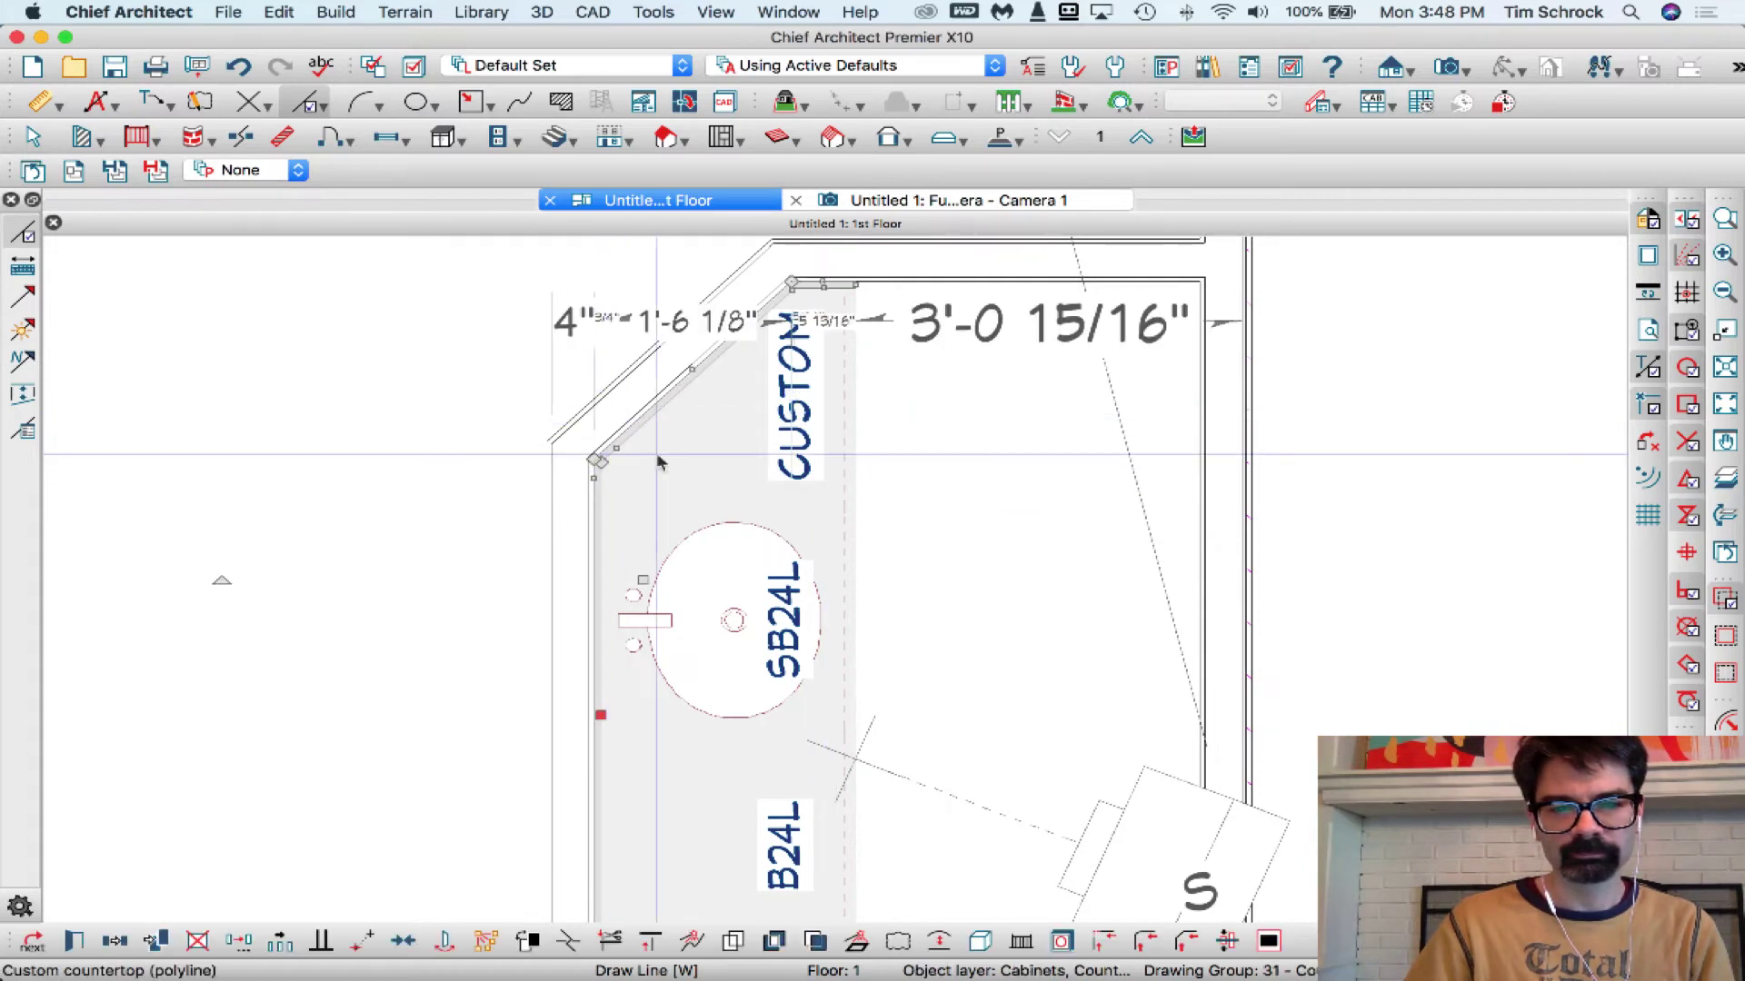
{"action": "double_click", "coordinate": [584, 698]}
{"action": "left_click", "coordinate": [381, 249]}
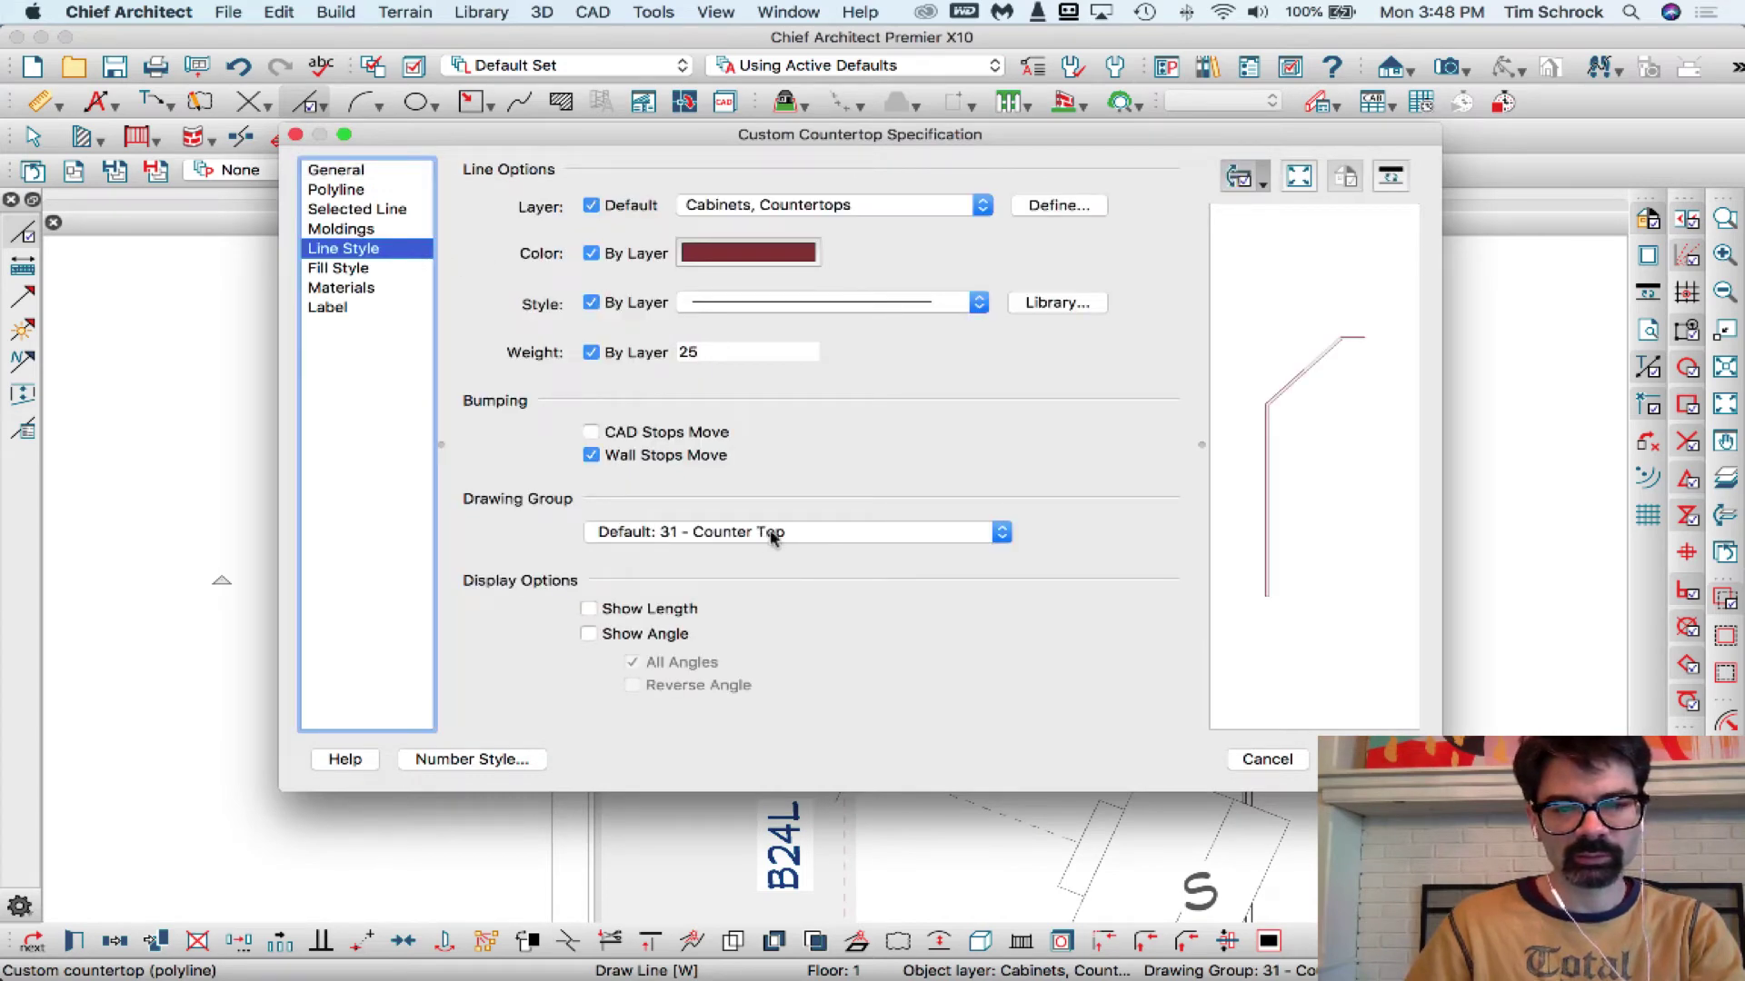
{"action": "left_click", "coordinate": [1266, 760]}
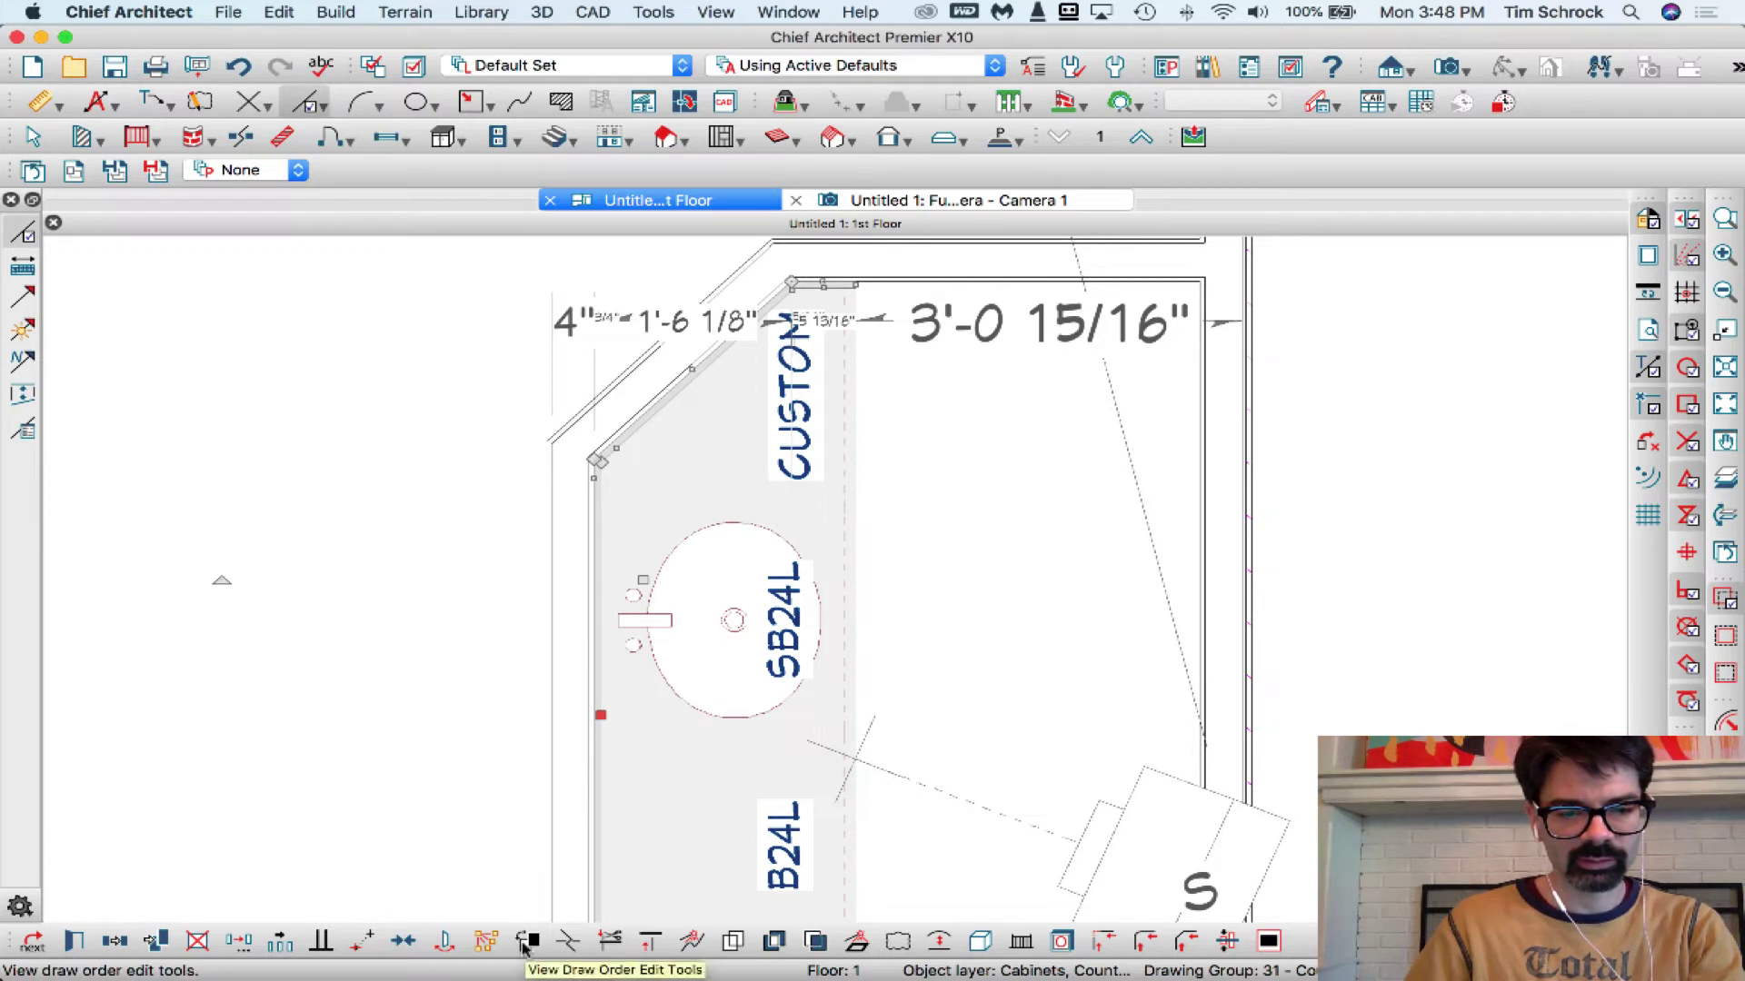
{"action": "left_click", "coordinate": [524, 945]}
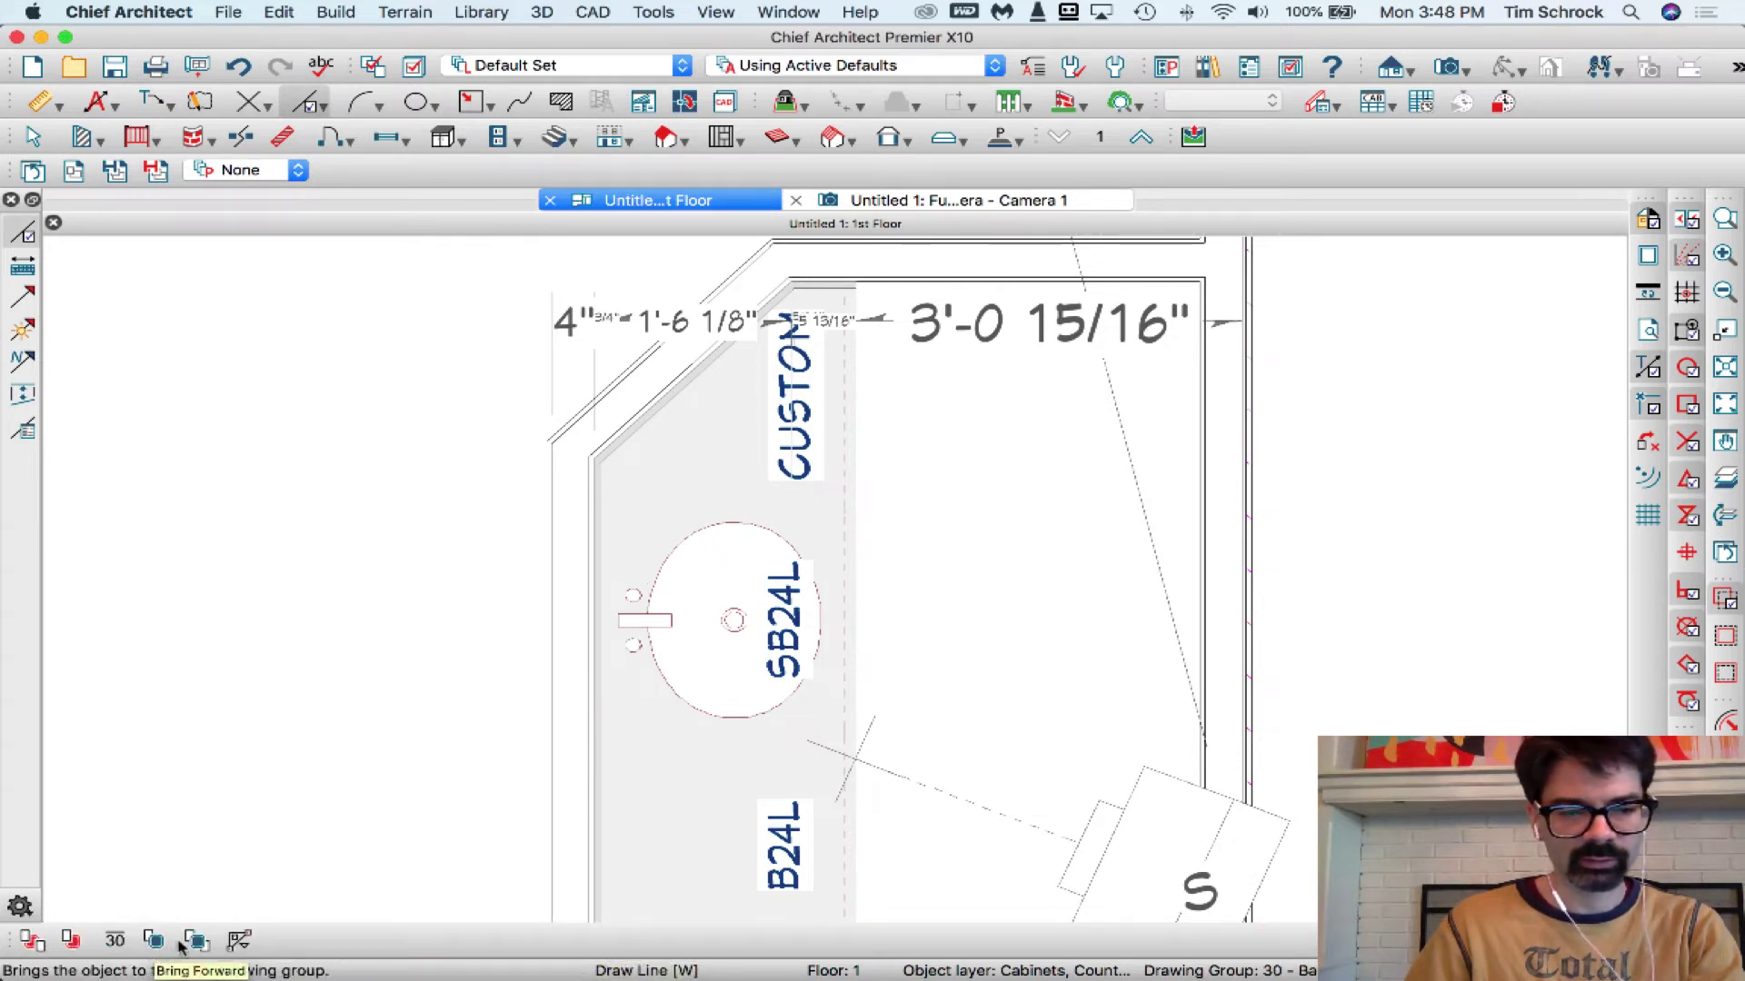
{"action": "left_click", "coordinate": [440, 705]}
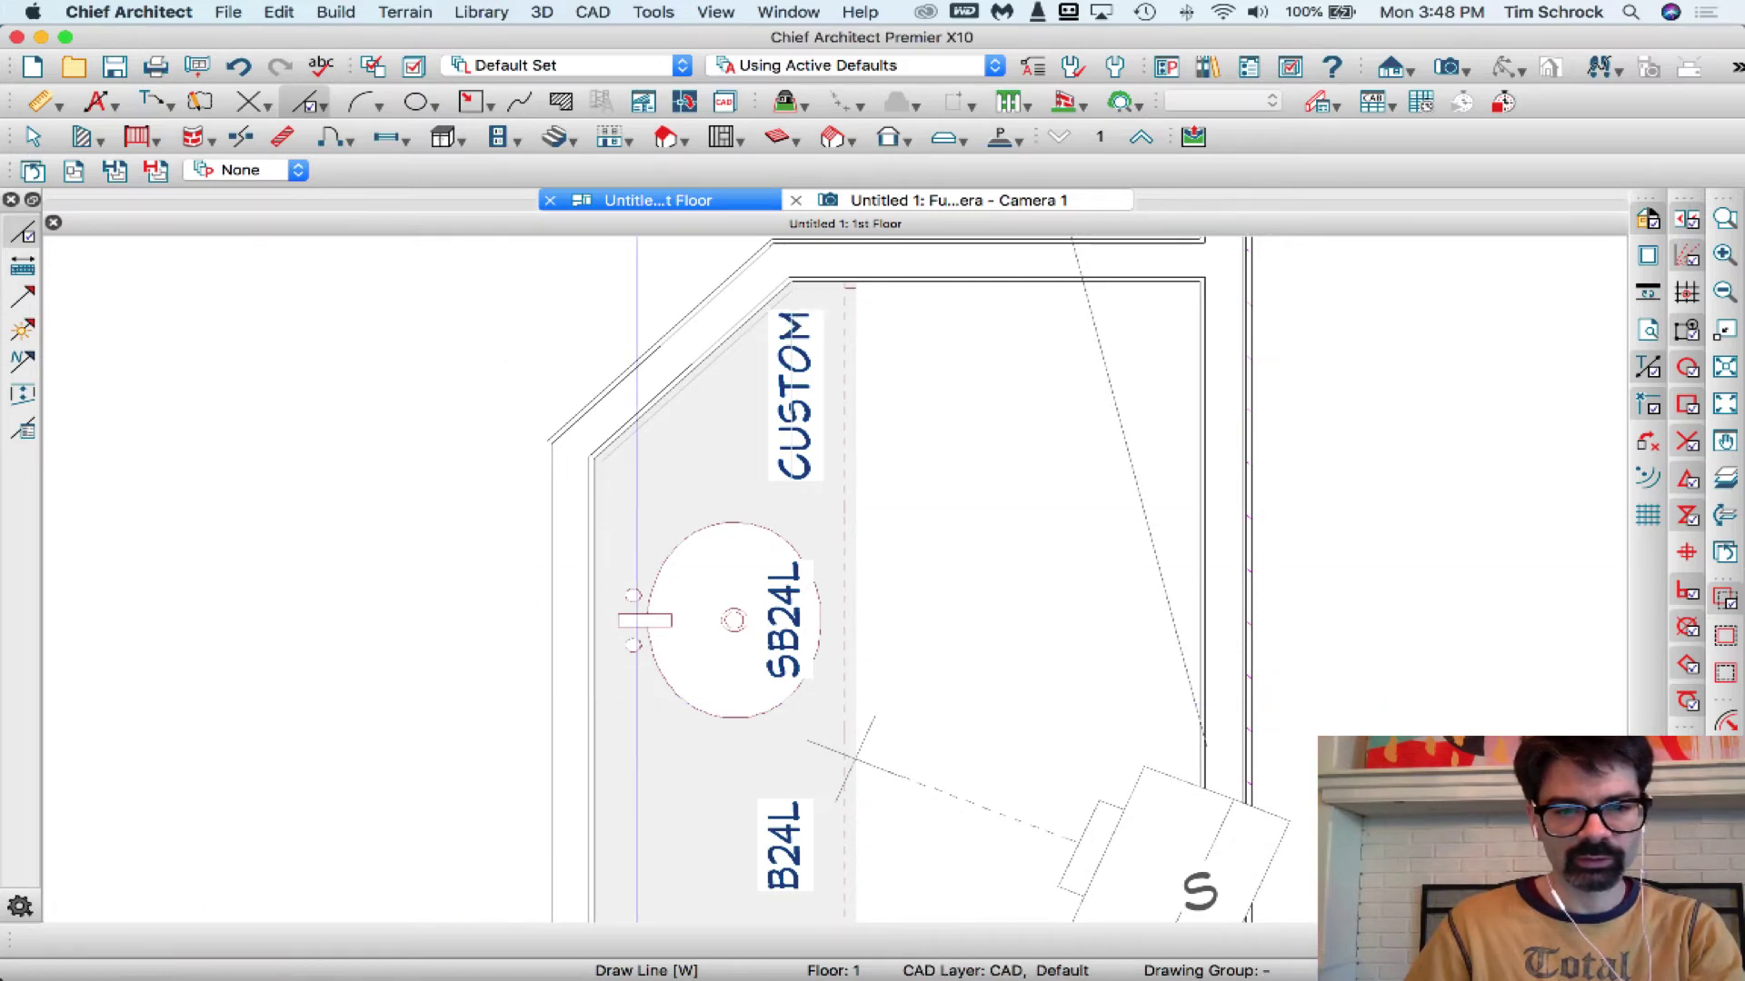
Move the white polyline to drawing group 31 - Counter Top and bring it forward to 30 - Base Cabinet.
{"action": "key", "text": "space"}
{"action": "left_click", "coordinate": [604, 449]}
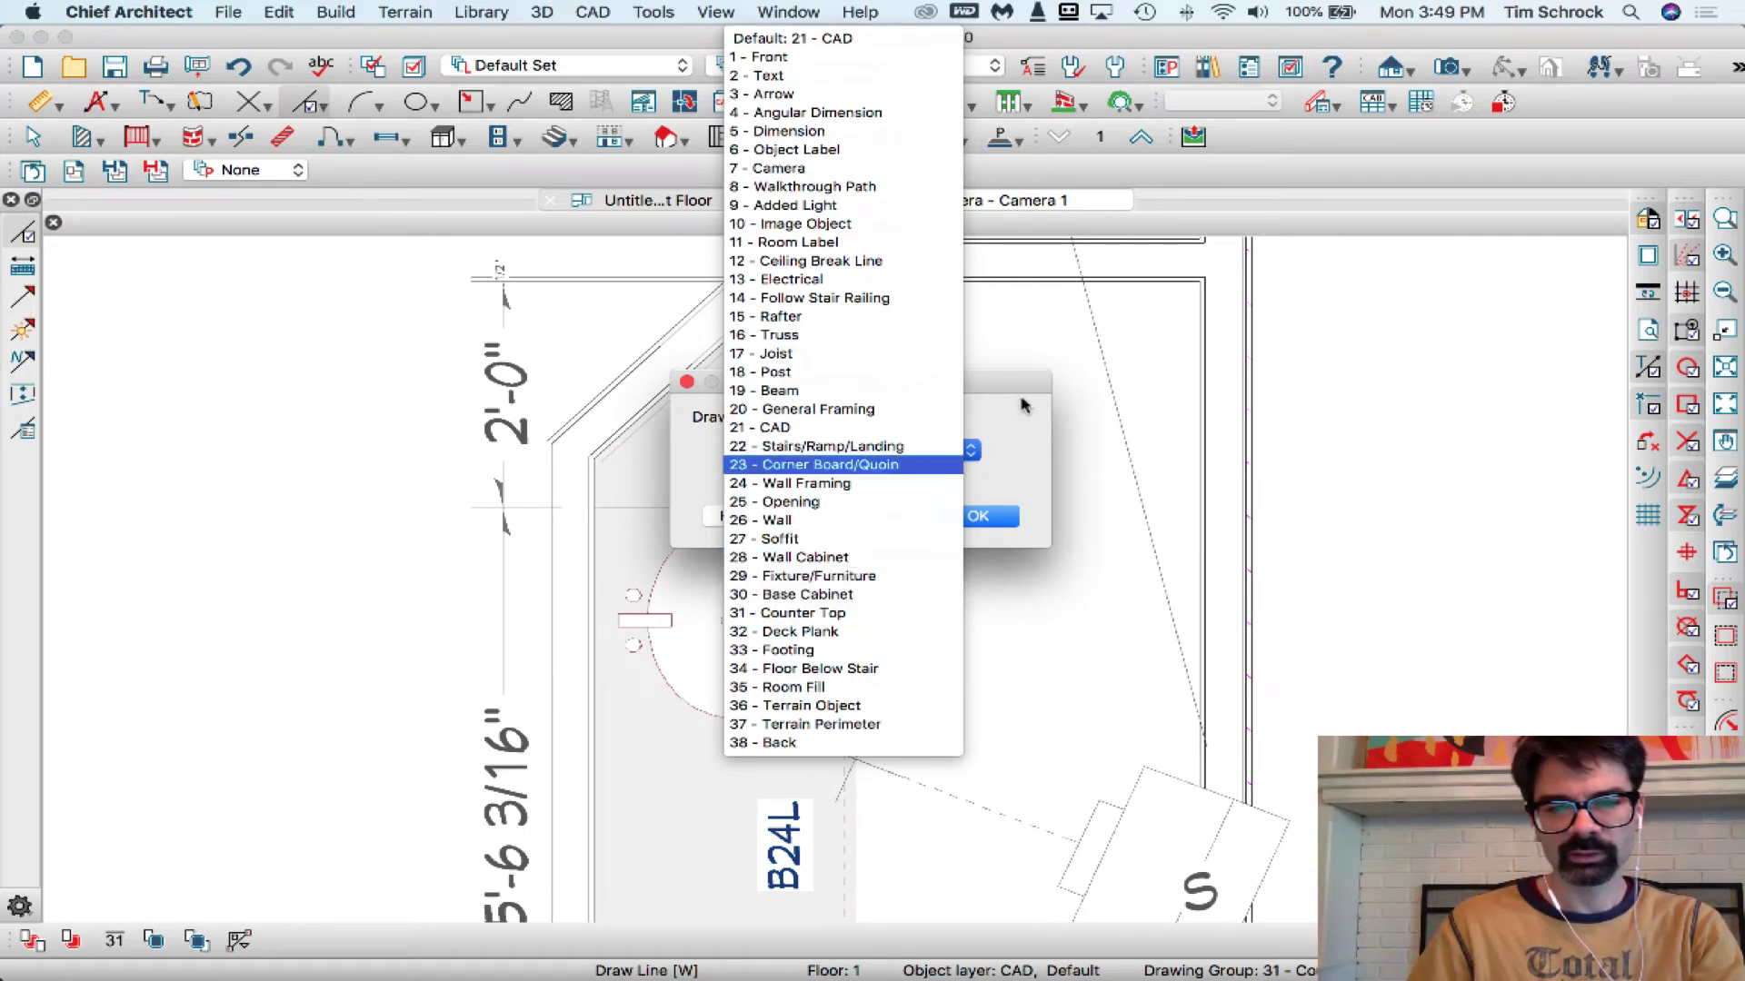
{"action": "left_click", "coordinate": [1021, 397]}
{"action": "left_click", "coordinate": [886, 518]}
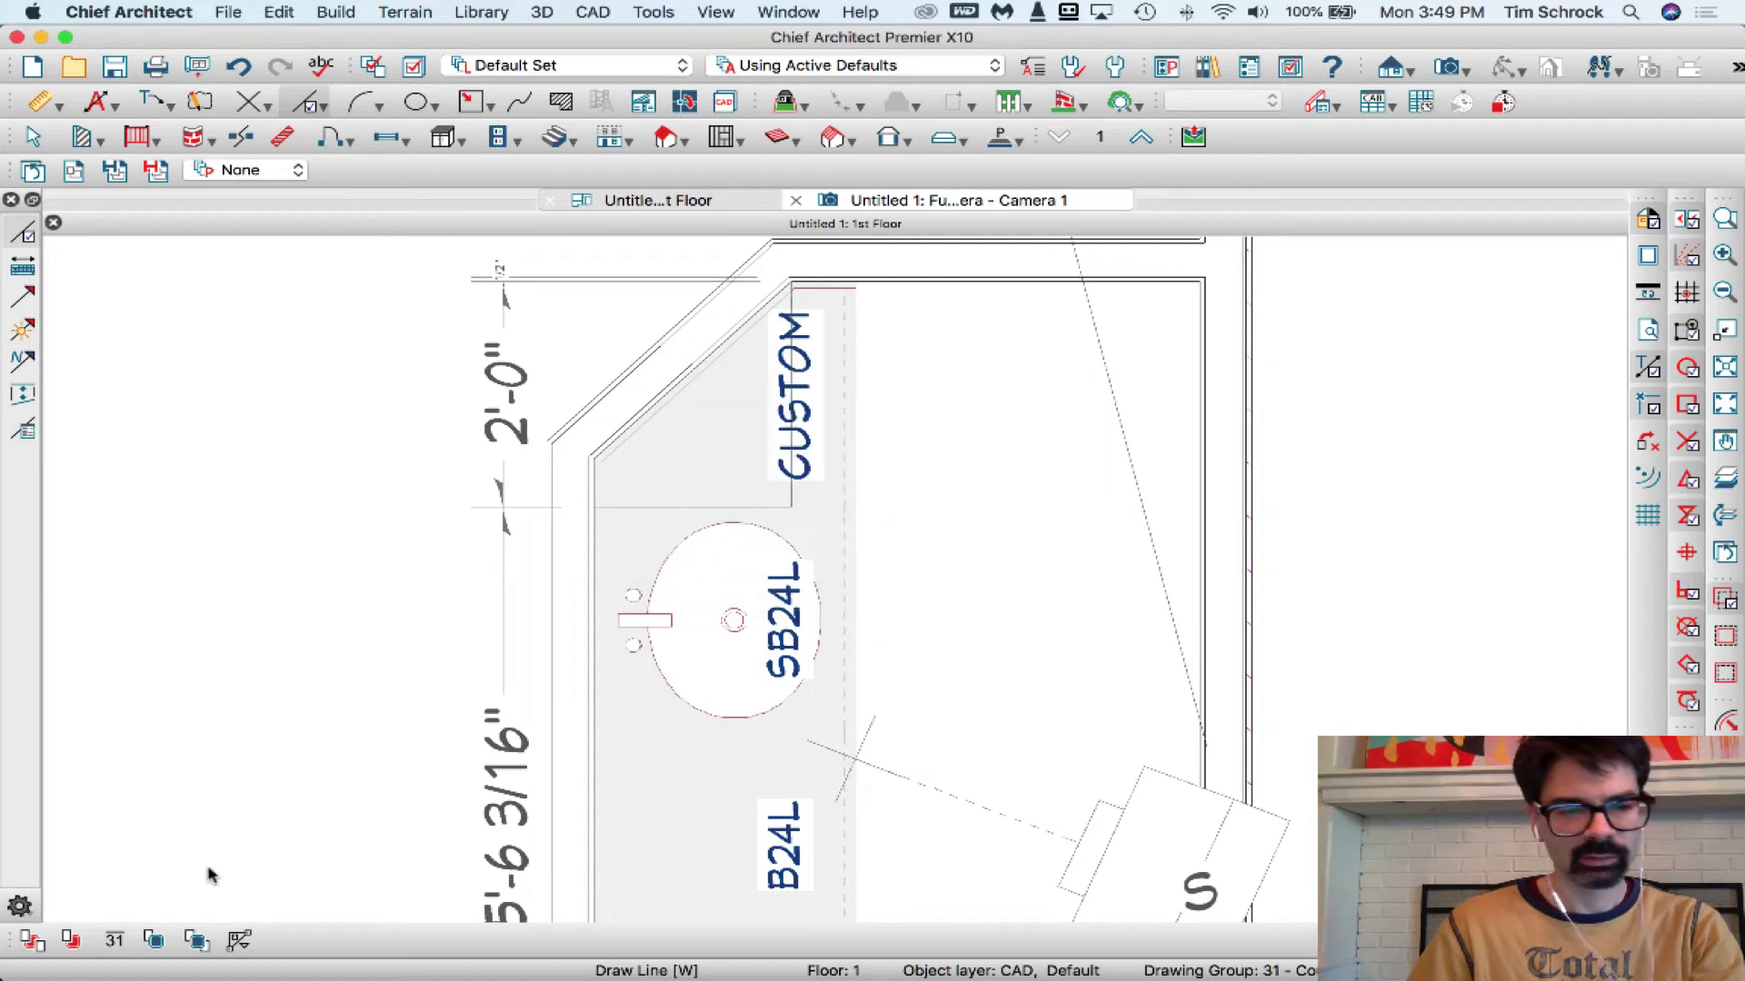
{"action": "left_click", "coordinate": [155, 943]}
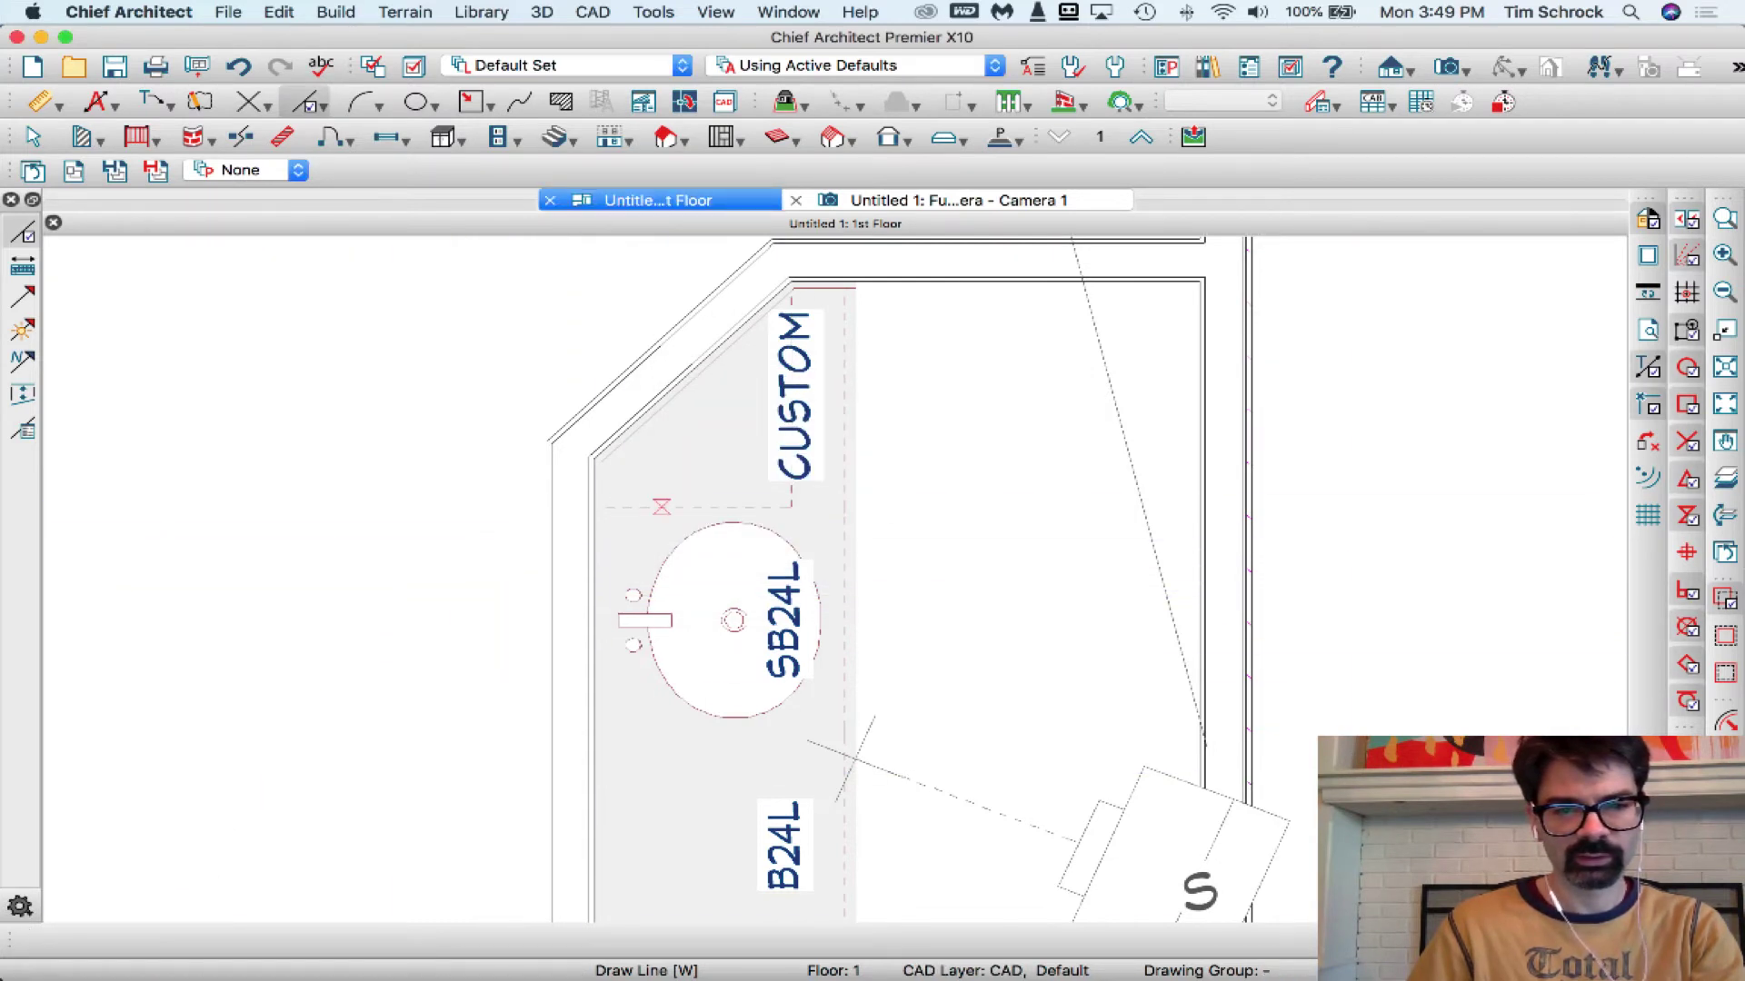
Bring the white polyline forward to drawing group 29 - Fixture/Furniture and try sending it to the back.
{"action": "left_click", "coordinate": [662, 507]}
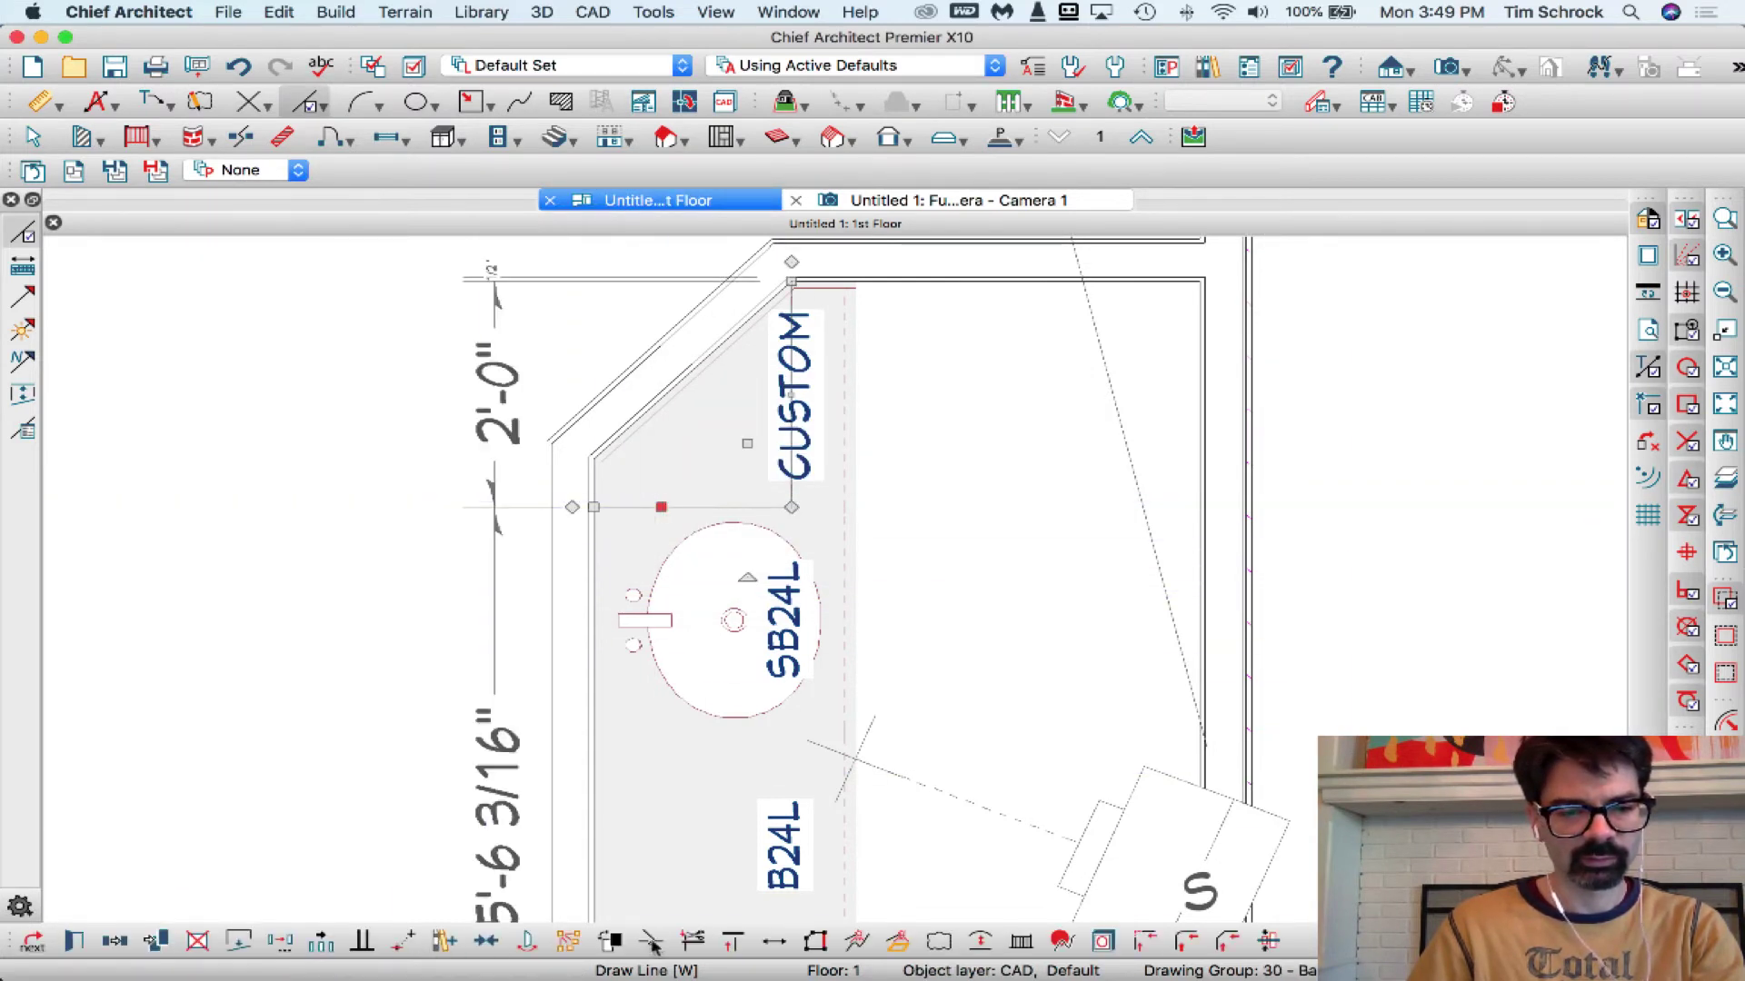
{"action": "left_click", "coordinate": [610, 943]}
{"action": "left_click", "coordinate": [152, 945]}
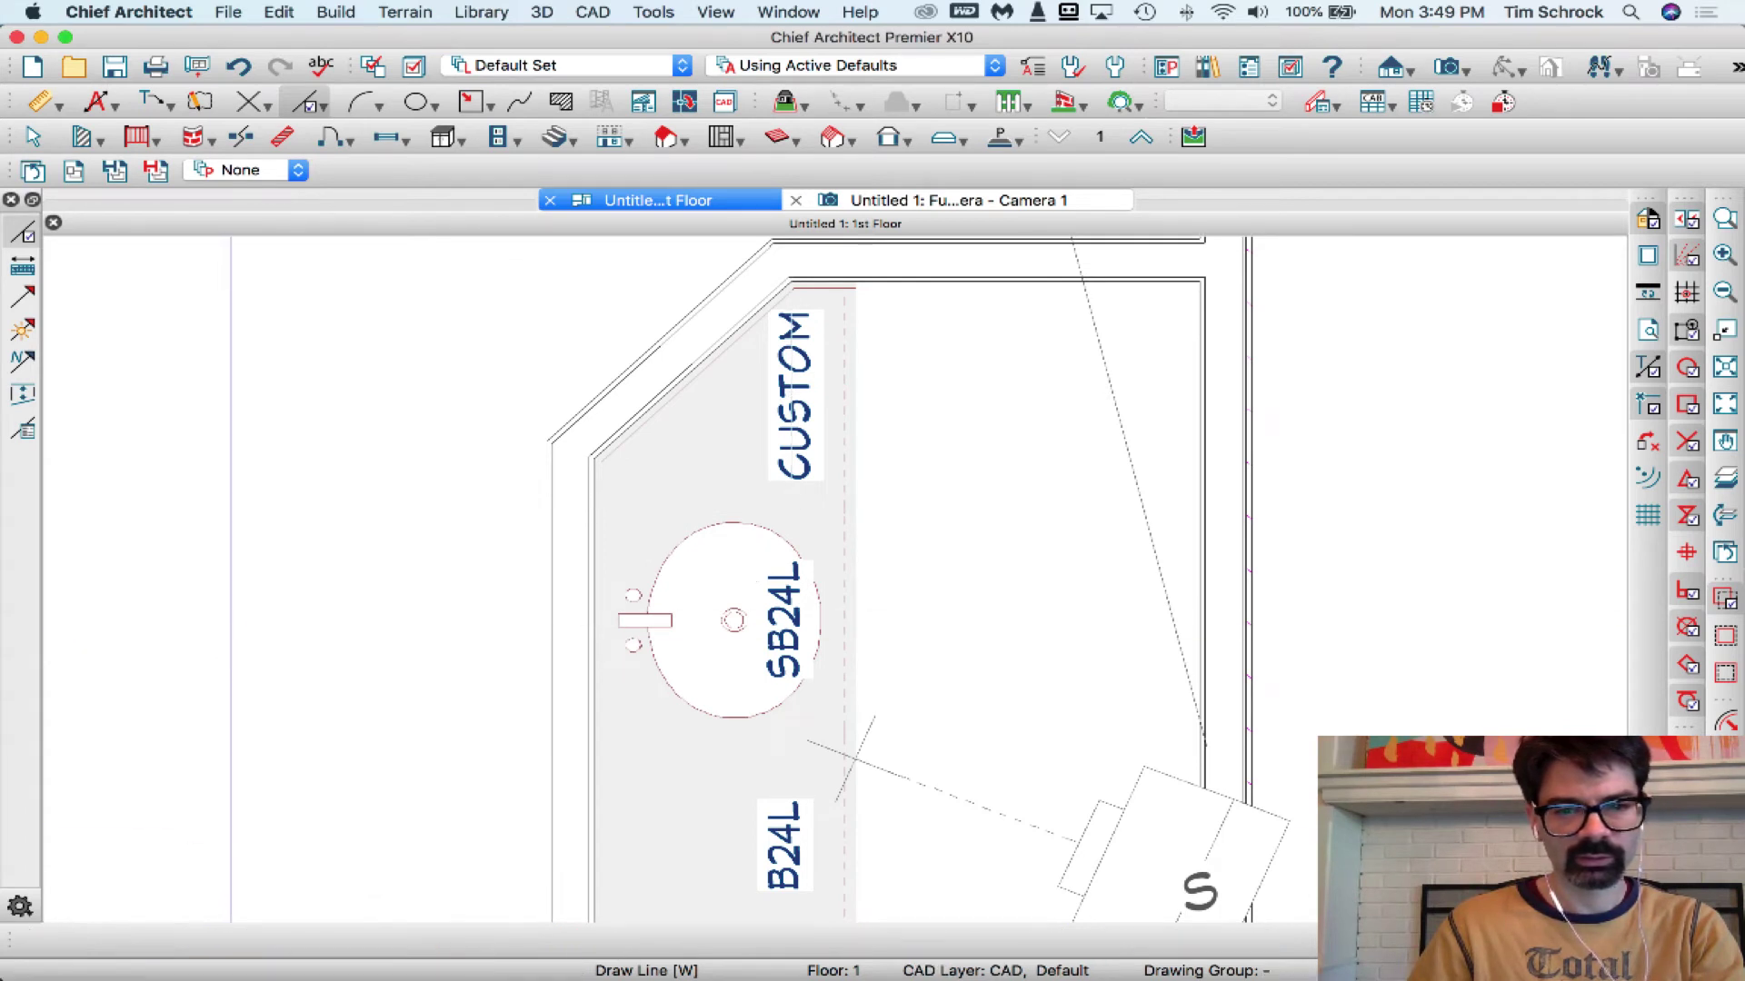
{"action": "left_click", "coordinate": [756, 506]}
{"action": "left_click", "coordinate": [601, 947]}
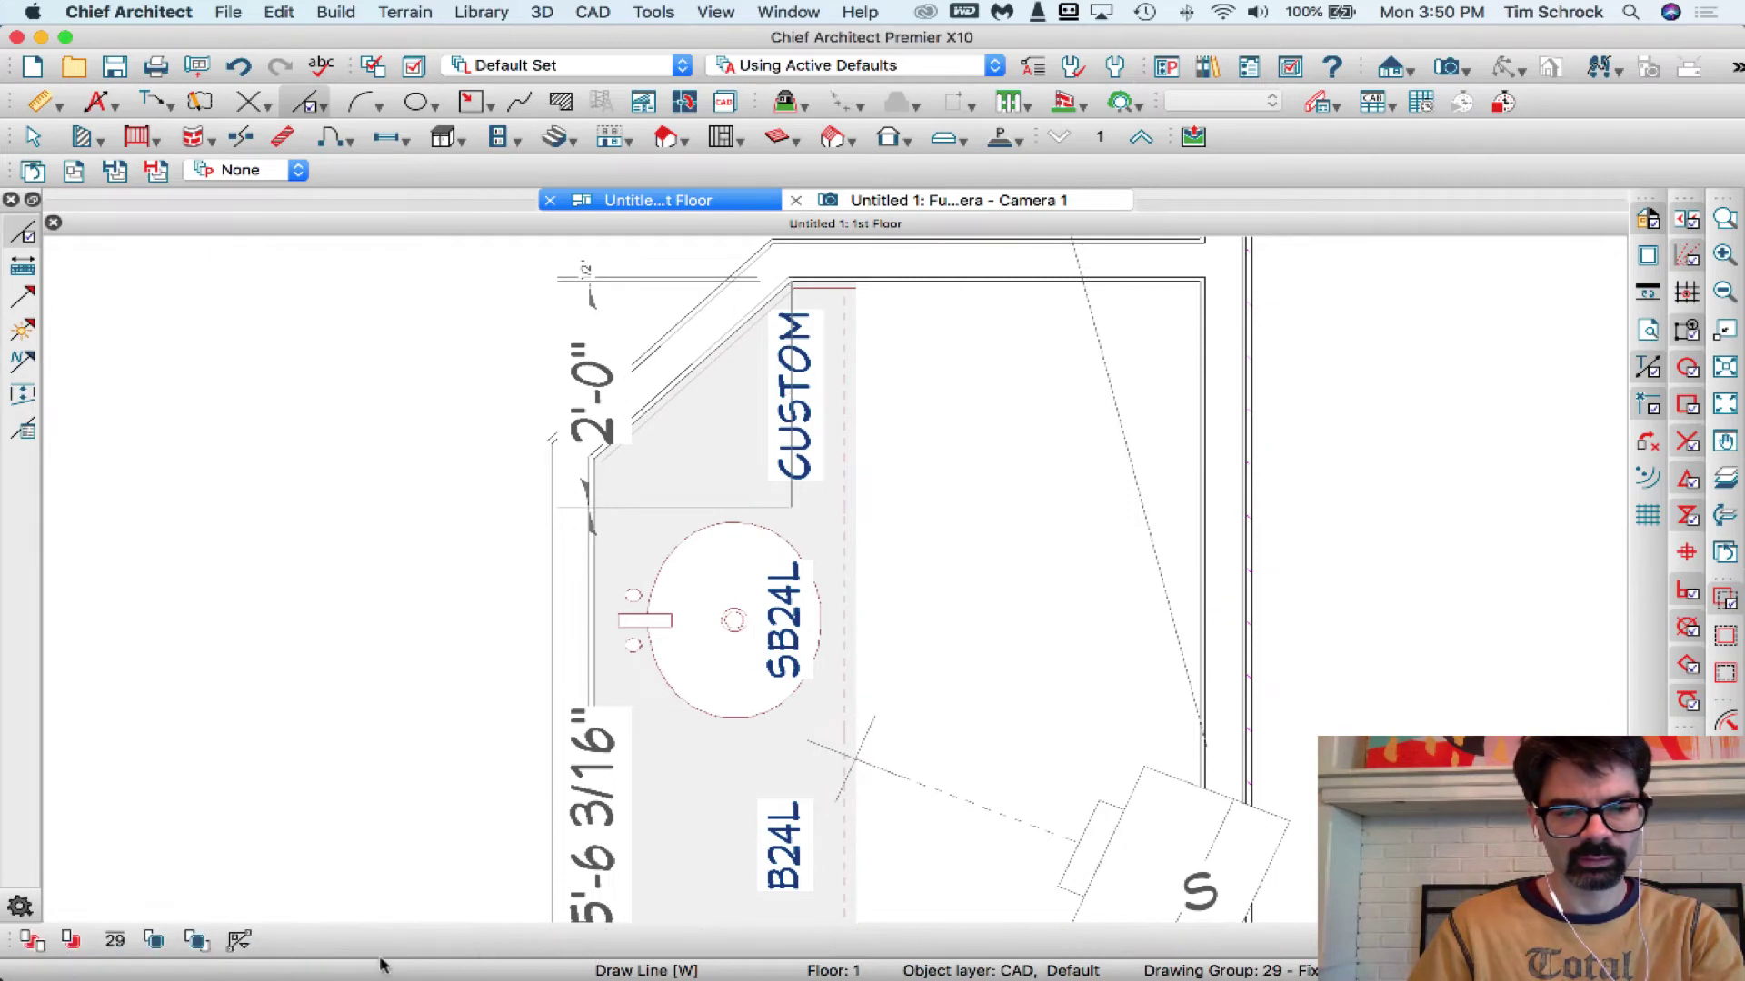
{"action": "left_click", "coordinate": [64, 941]}
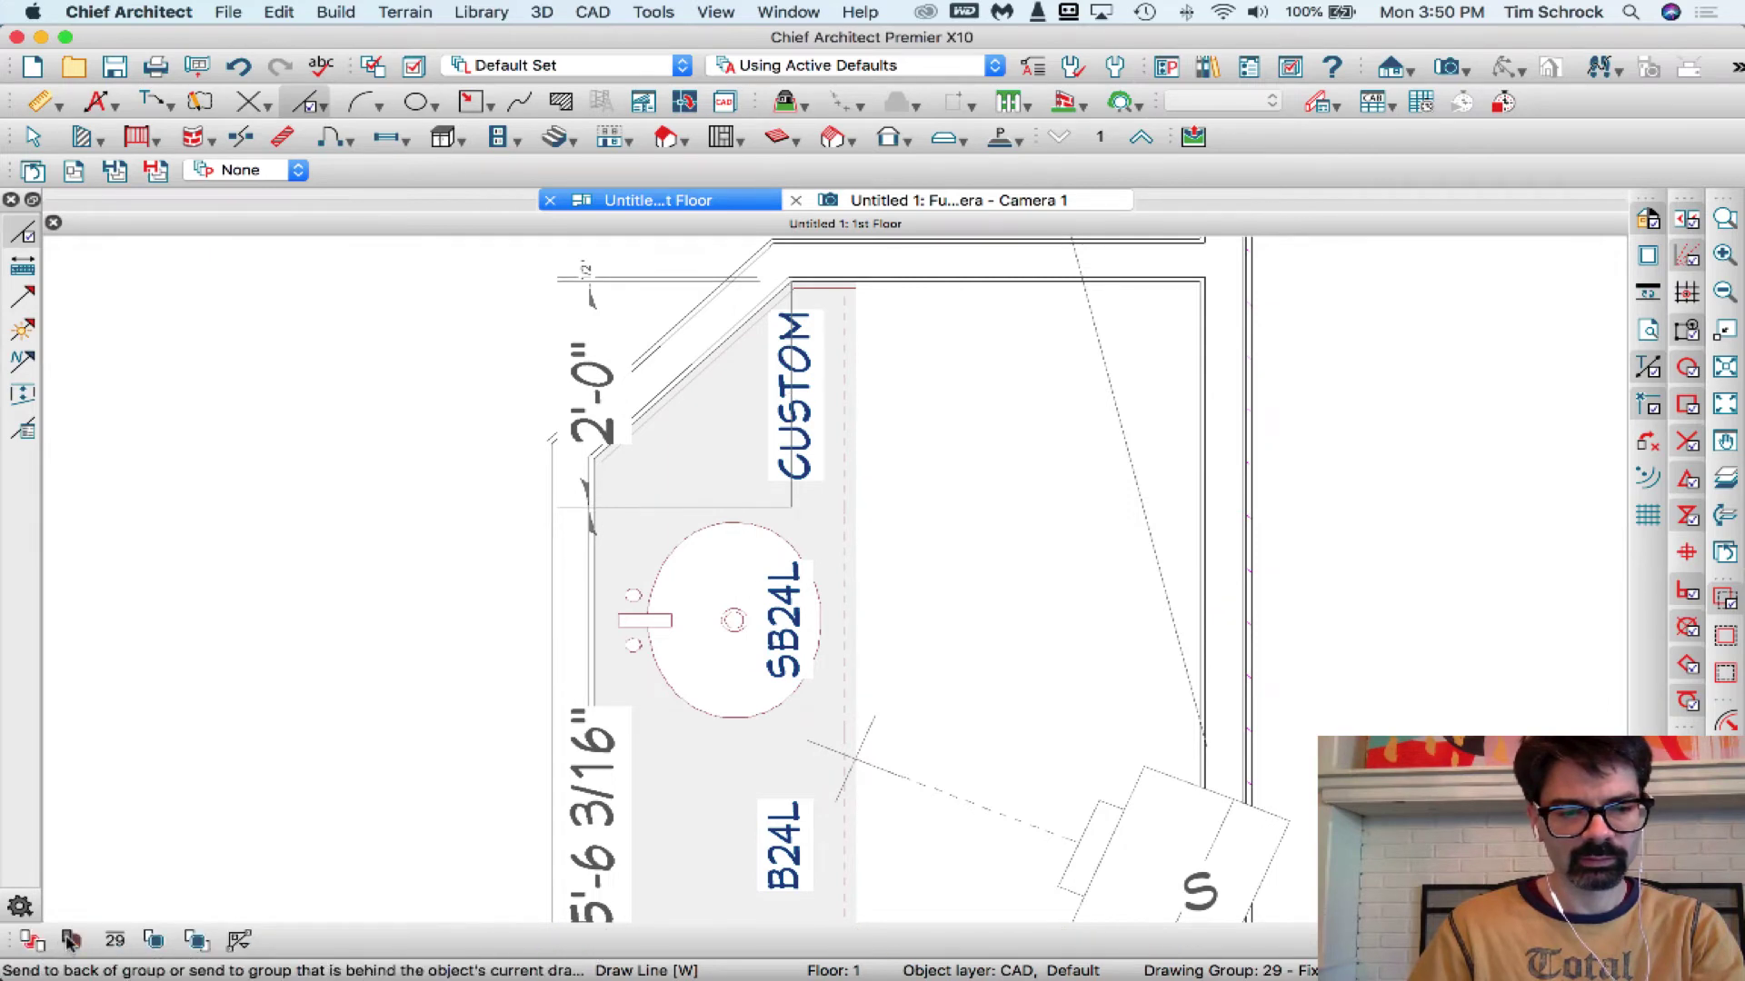
{"action": "left_click", "coordinate": [370, 717]}
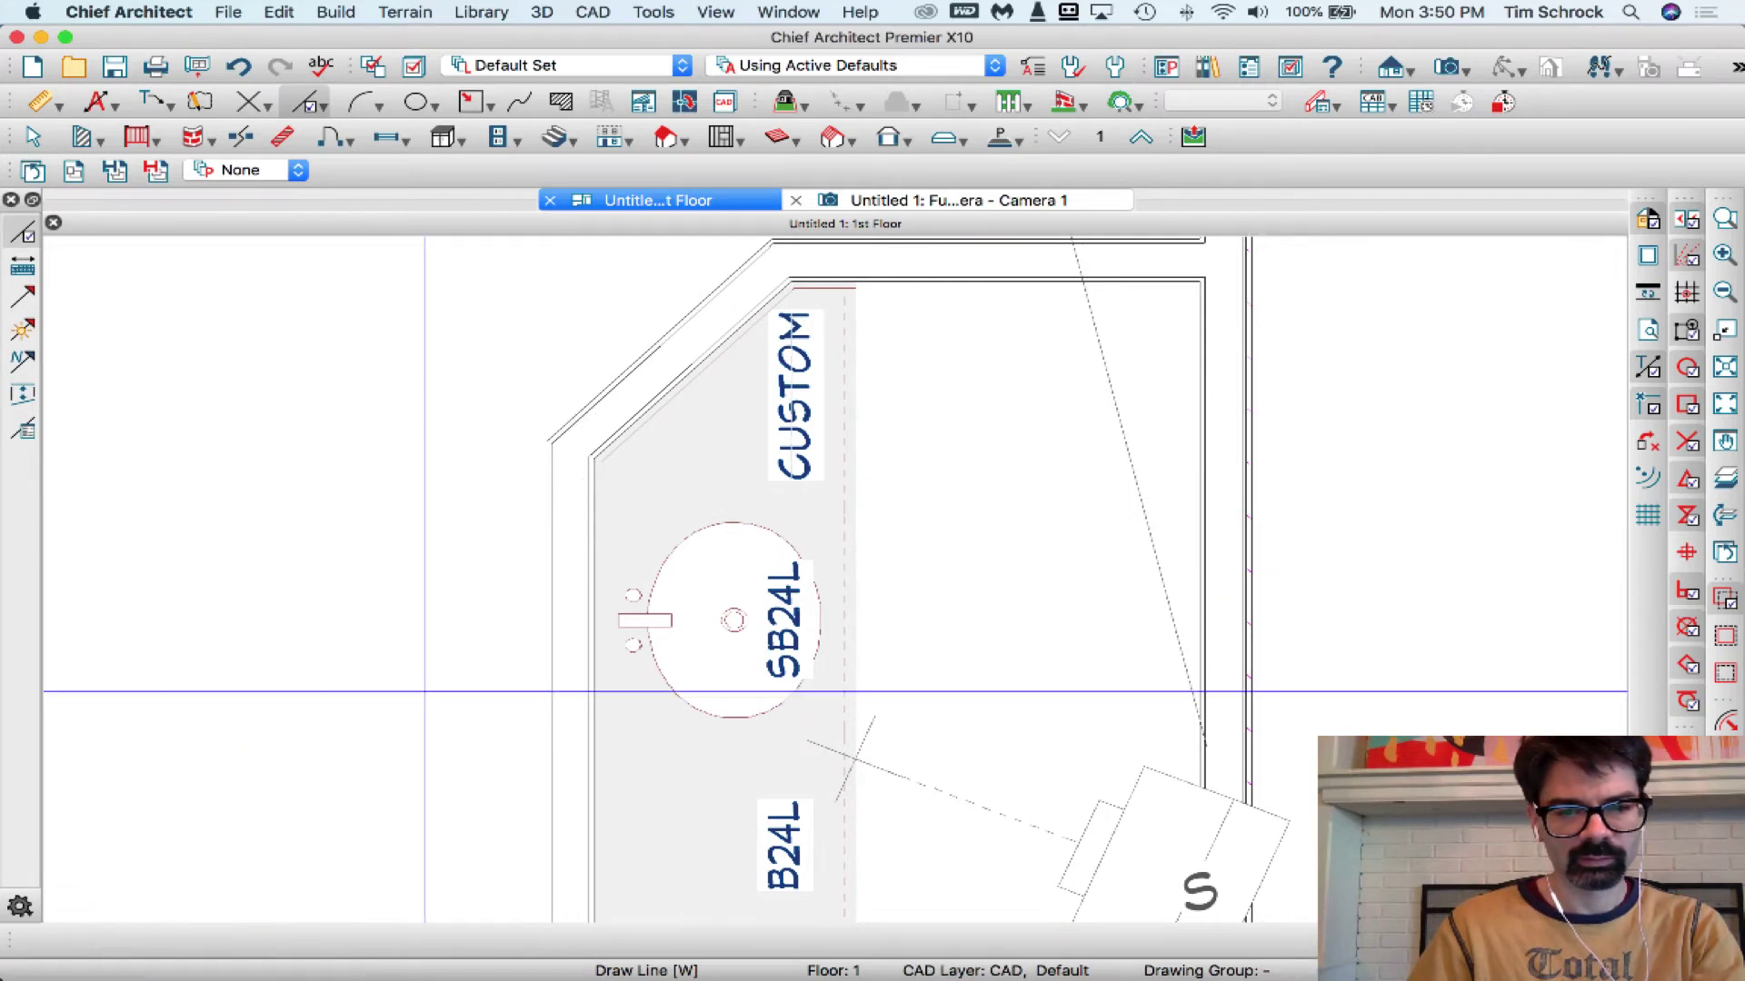
Send the white polyline back to drawing group 30 - Base Cabinet and place it behind that group's objects.
{"action": "double_click", "coordinate": [768, 506]}
{"action": "key", "text": "Escape"}
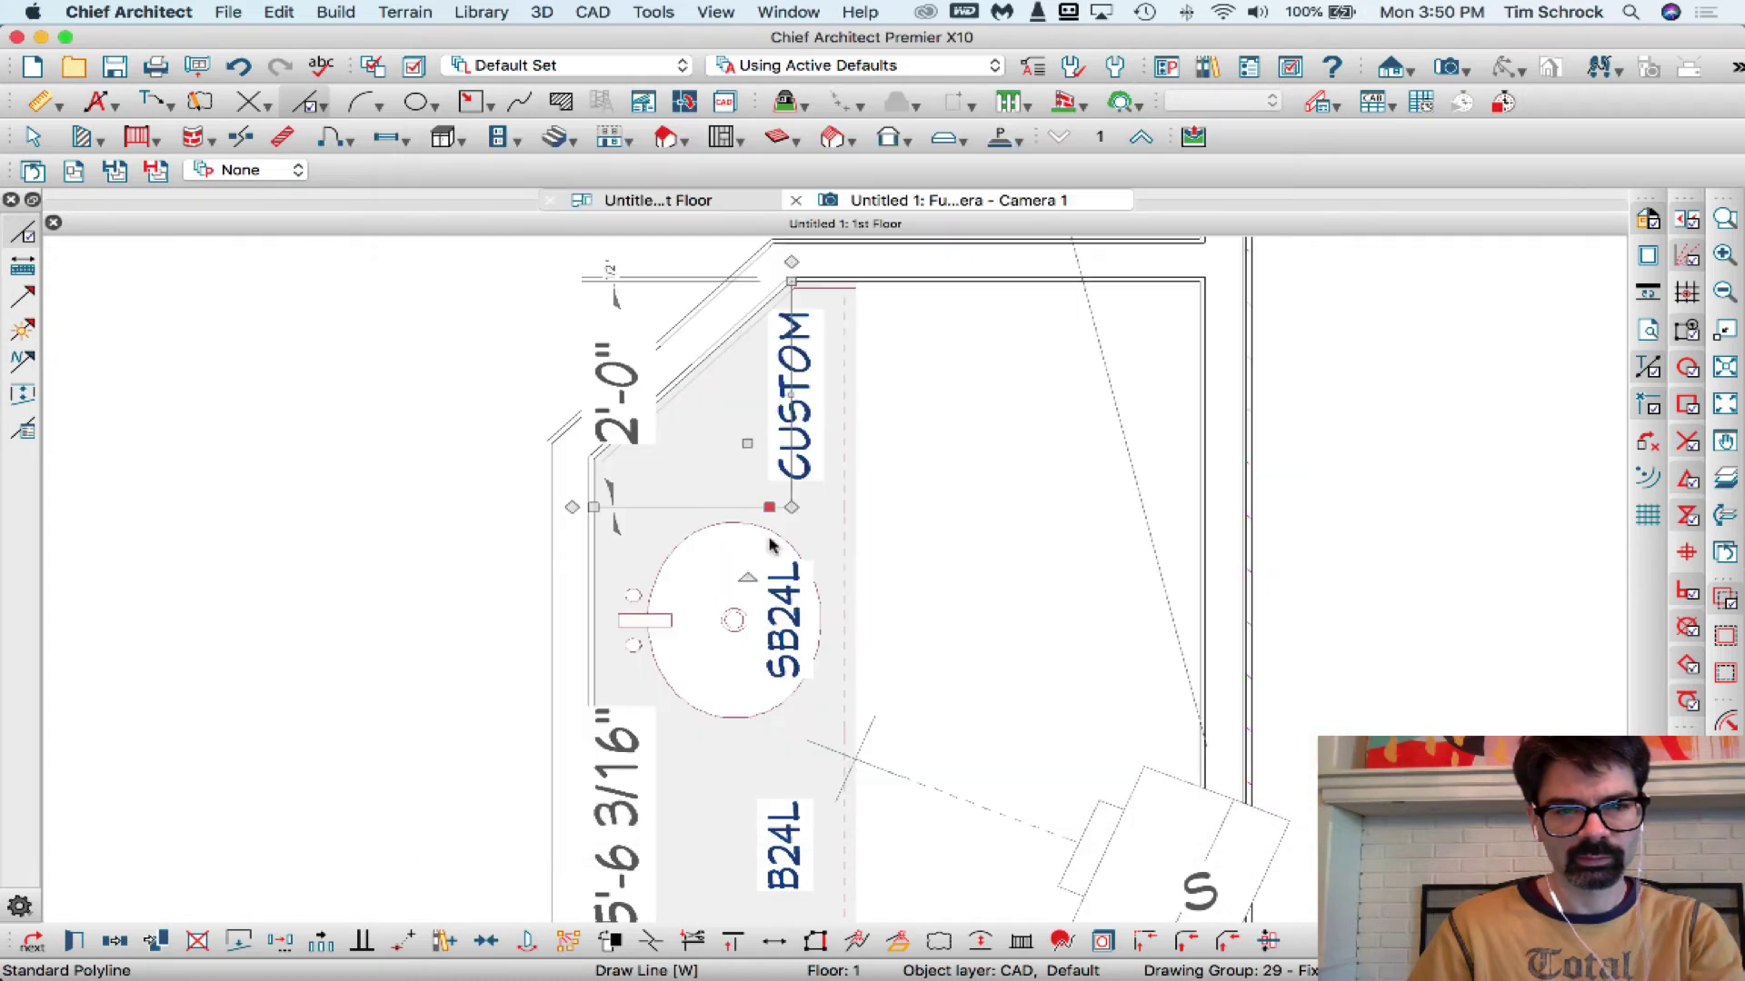
{"action": "left_click", "coordinate": [609, 942]}
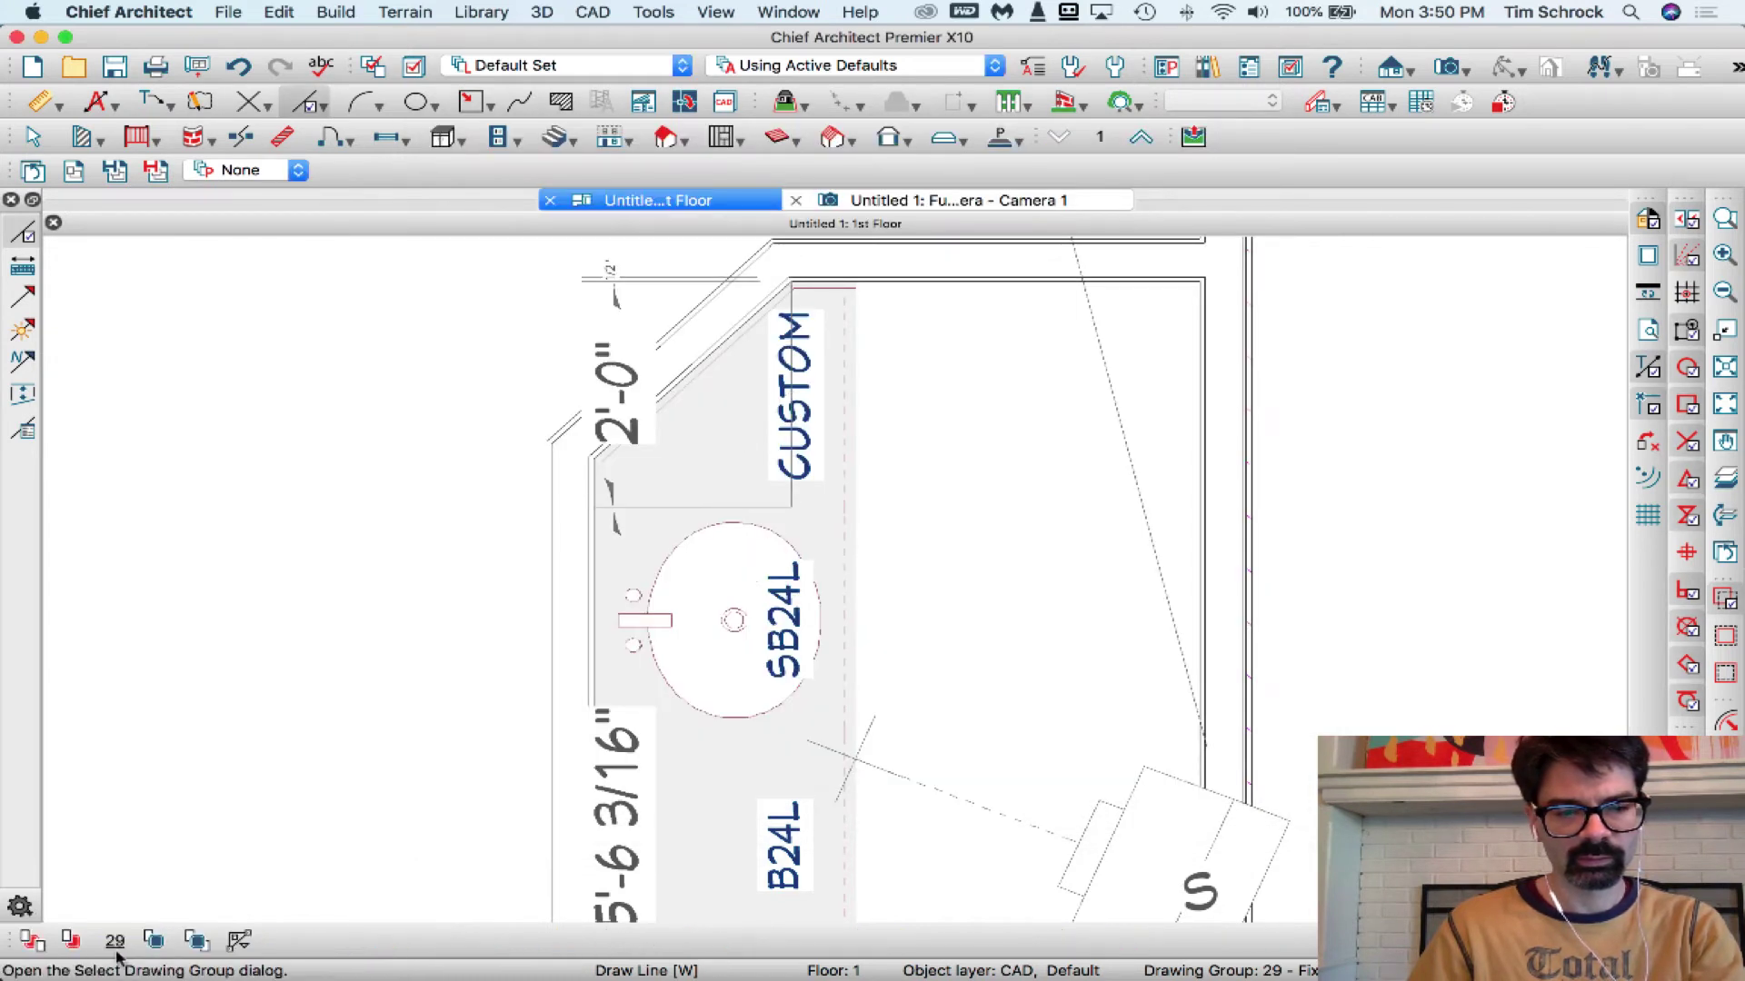
{"action": "left_click", "coordinate": [68, 943]}
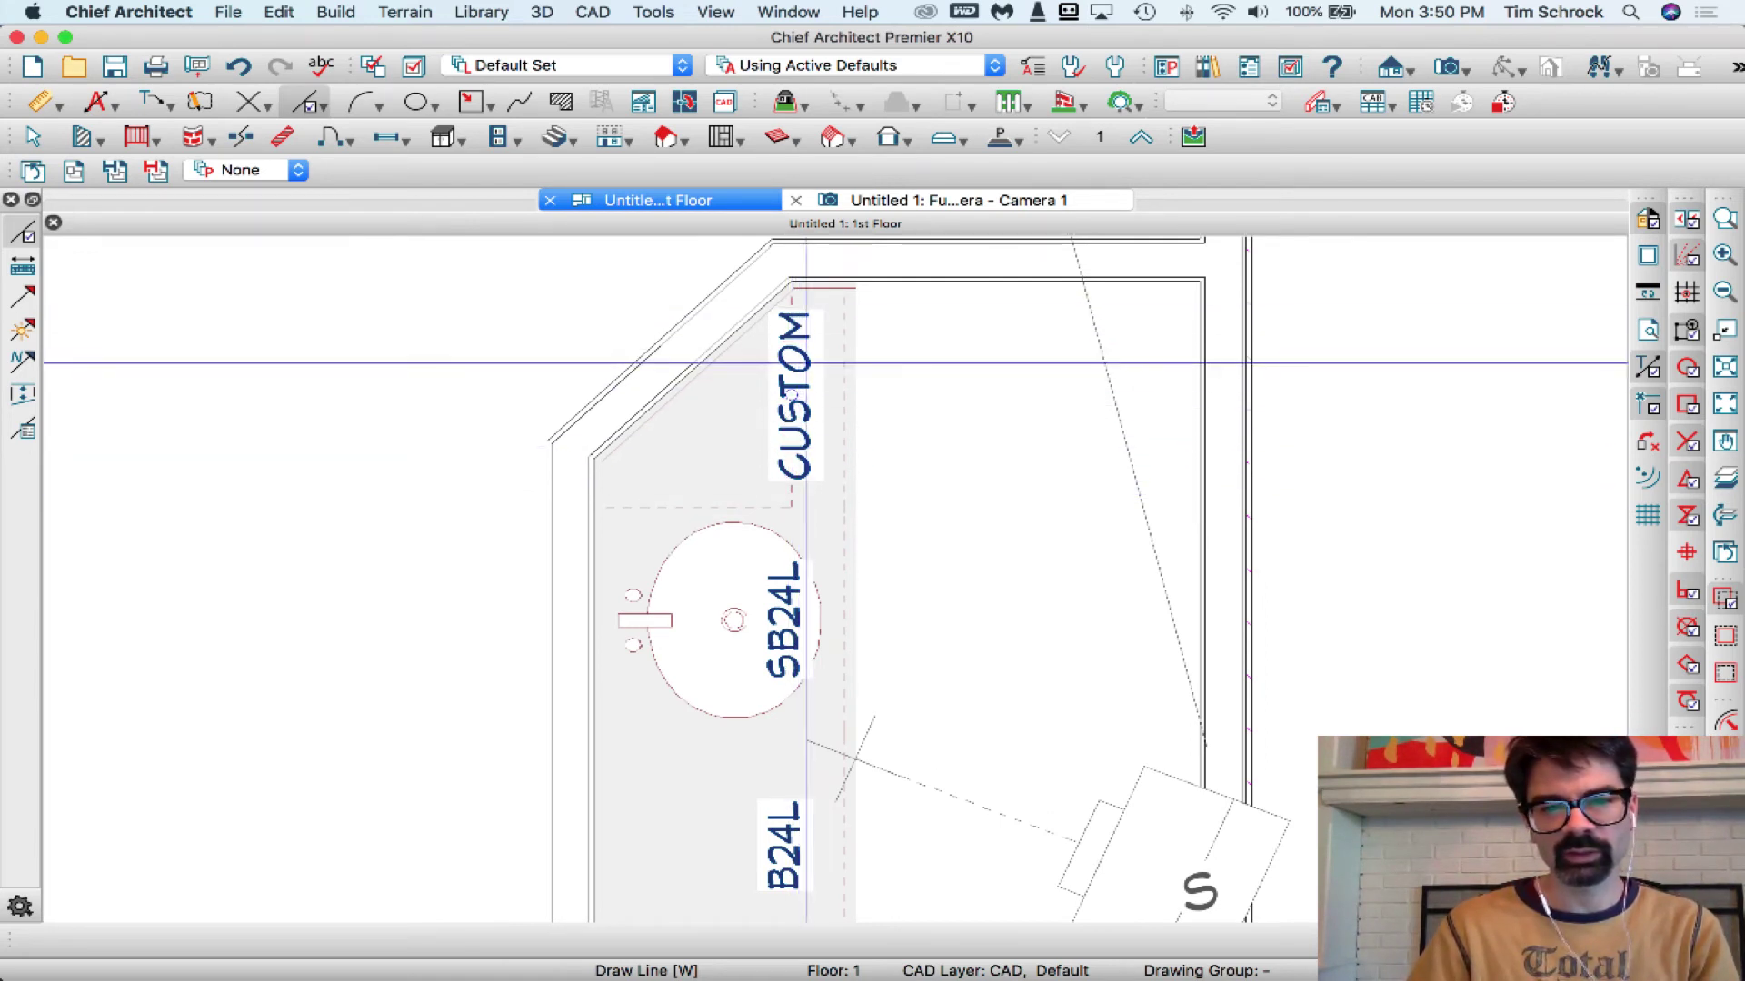
Bring the white polyline forward to drawing group 29 - Fixture/Furniture.
{"action": "left_click", "coordinate": [773, 507]}
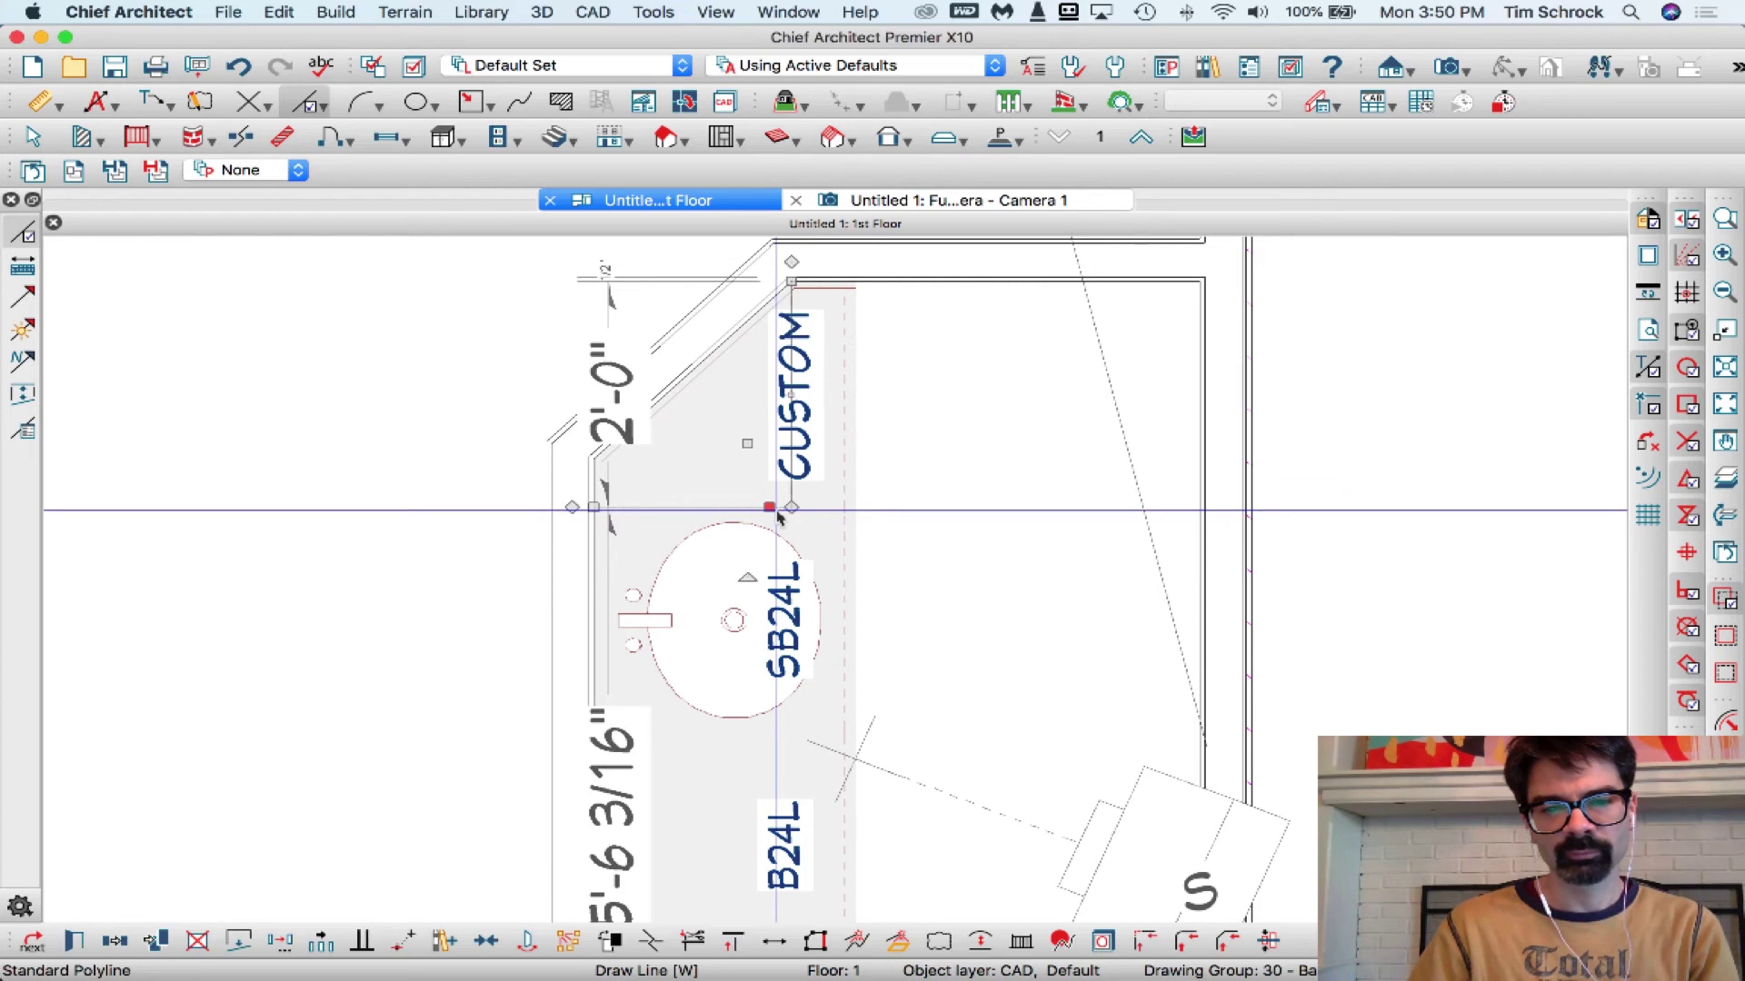
{"action": "left_click", "coordinate": [614, 943]}
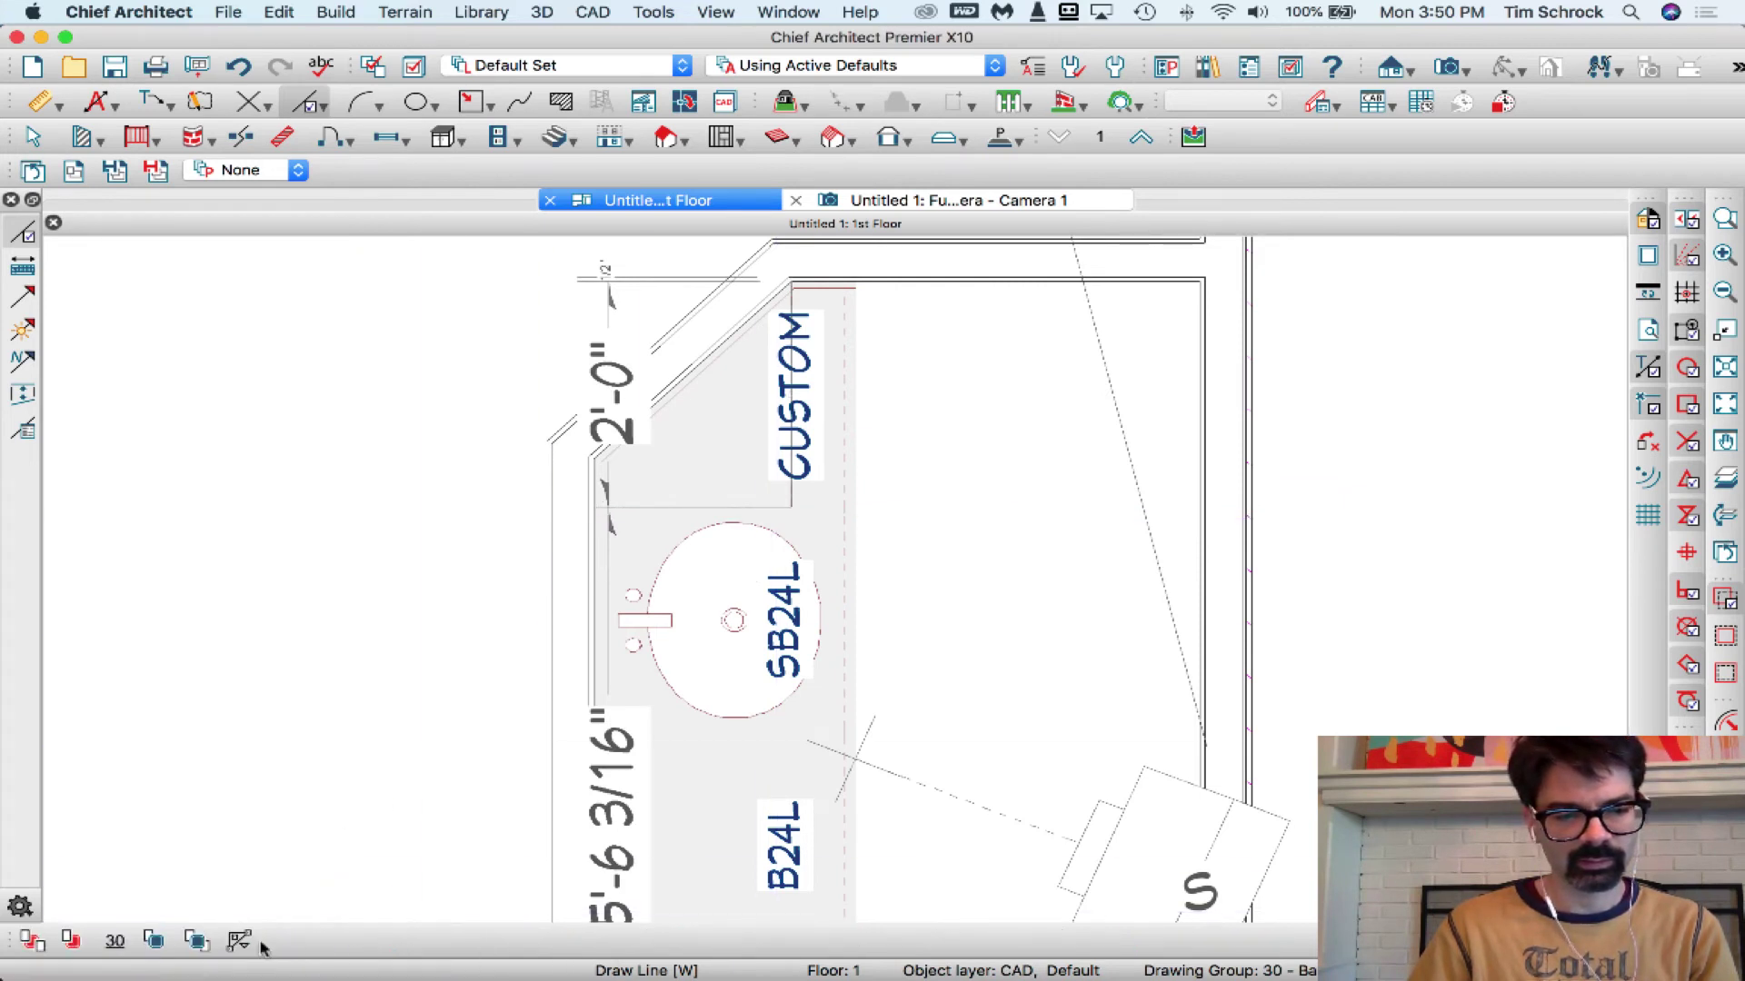
{"action": "key", "text": "Escape"}
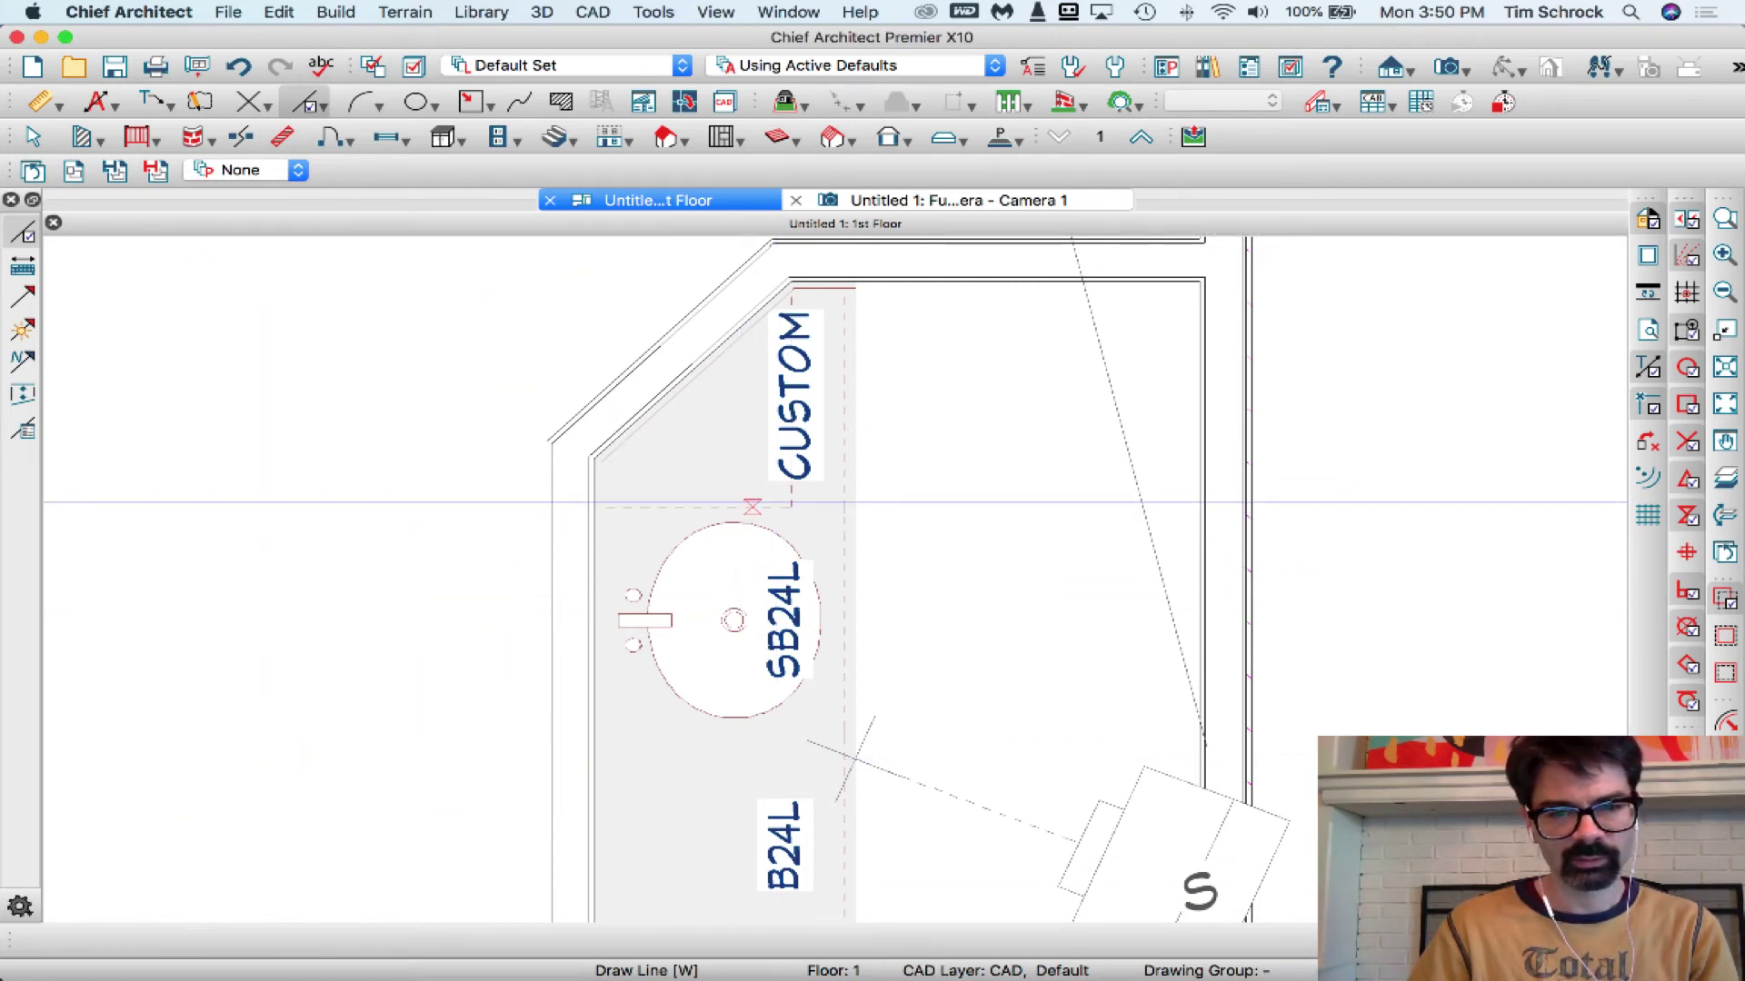
{"action": "left_click", "coordinate": [753, 506]}
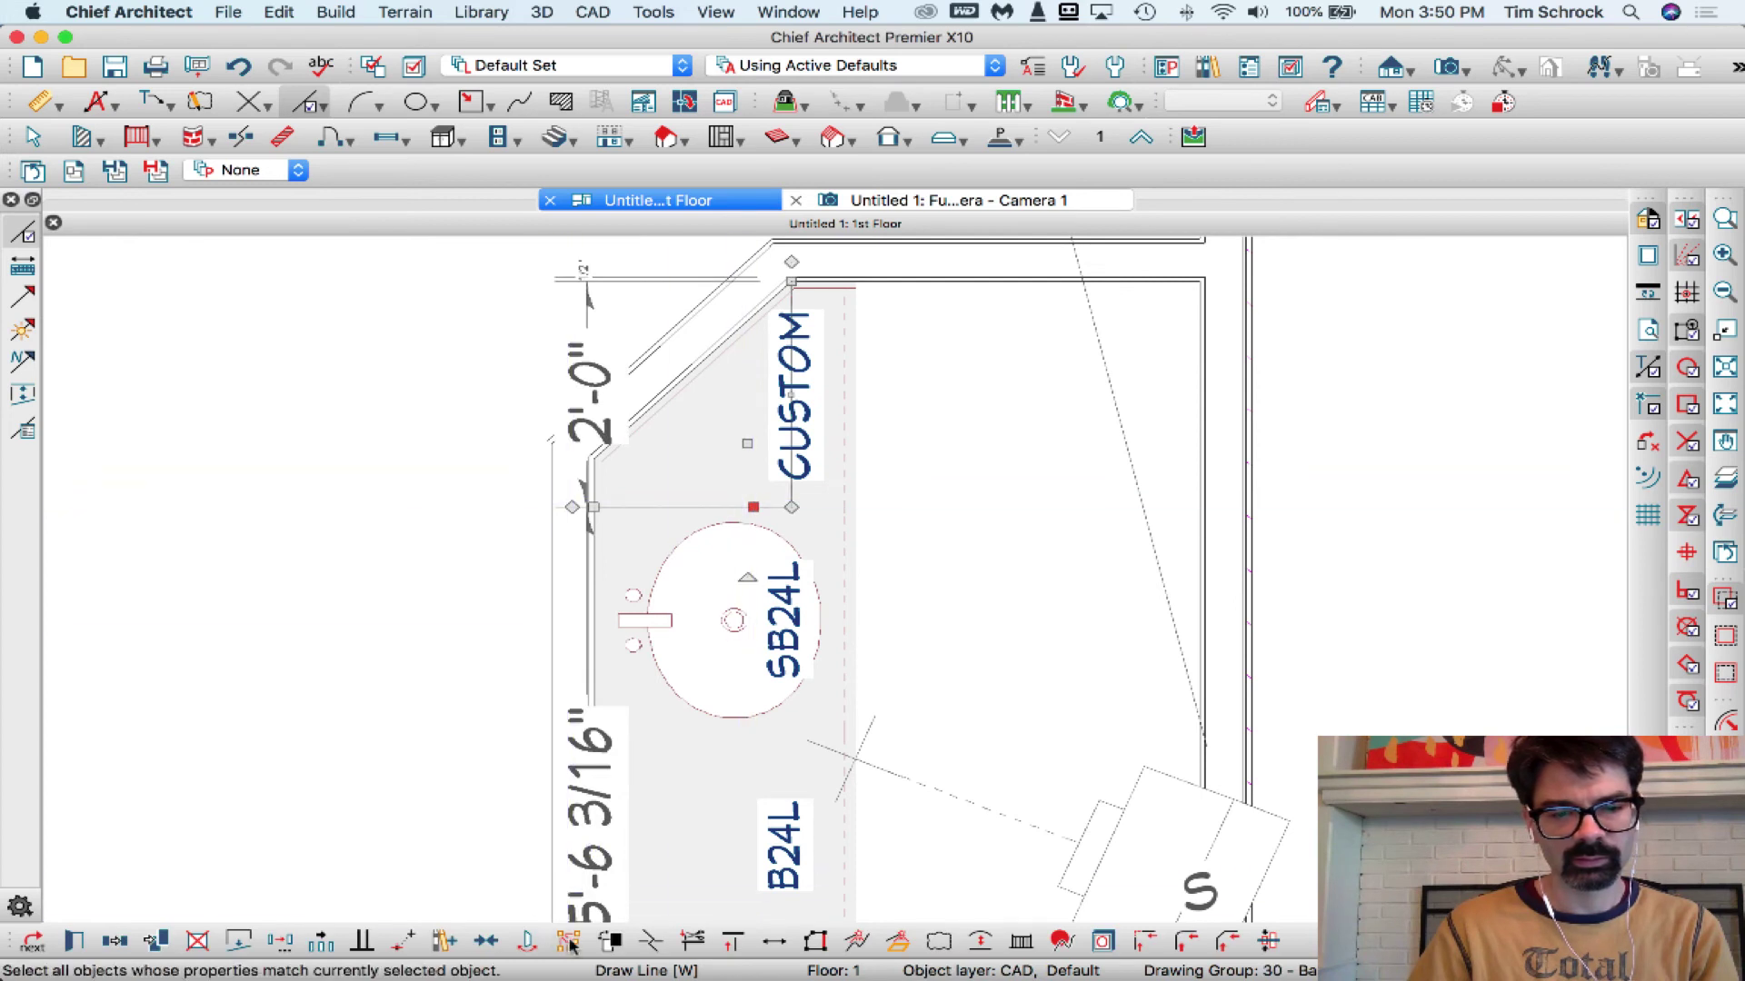
{"action": "key", "text": "Escape"}
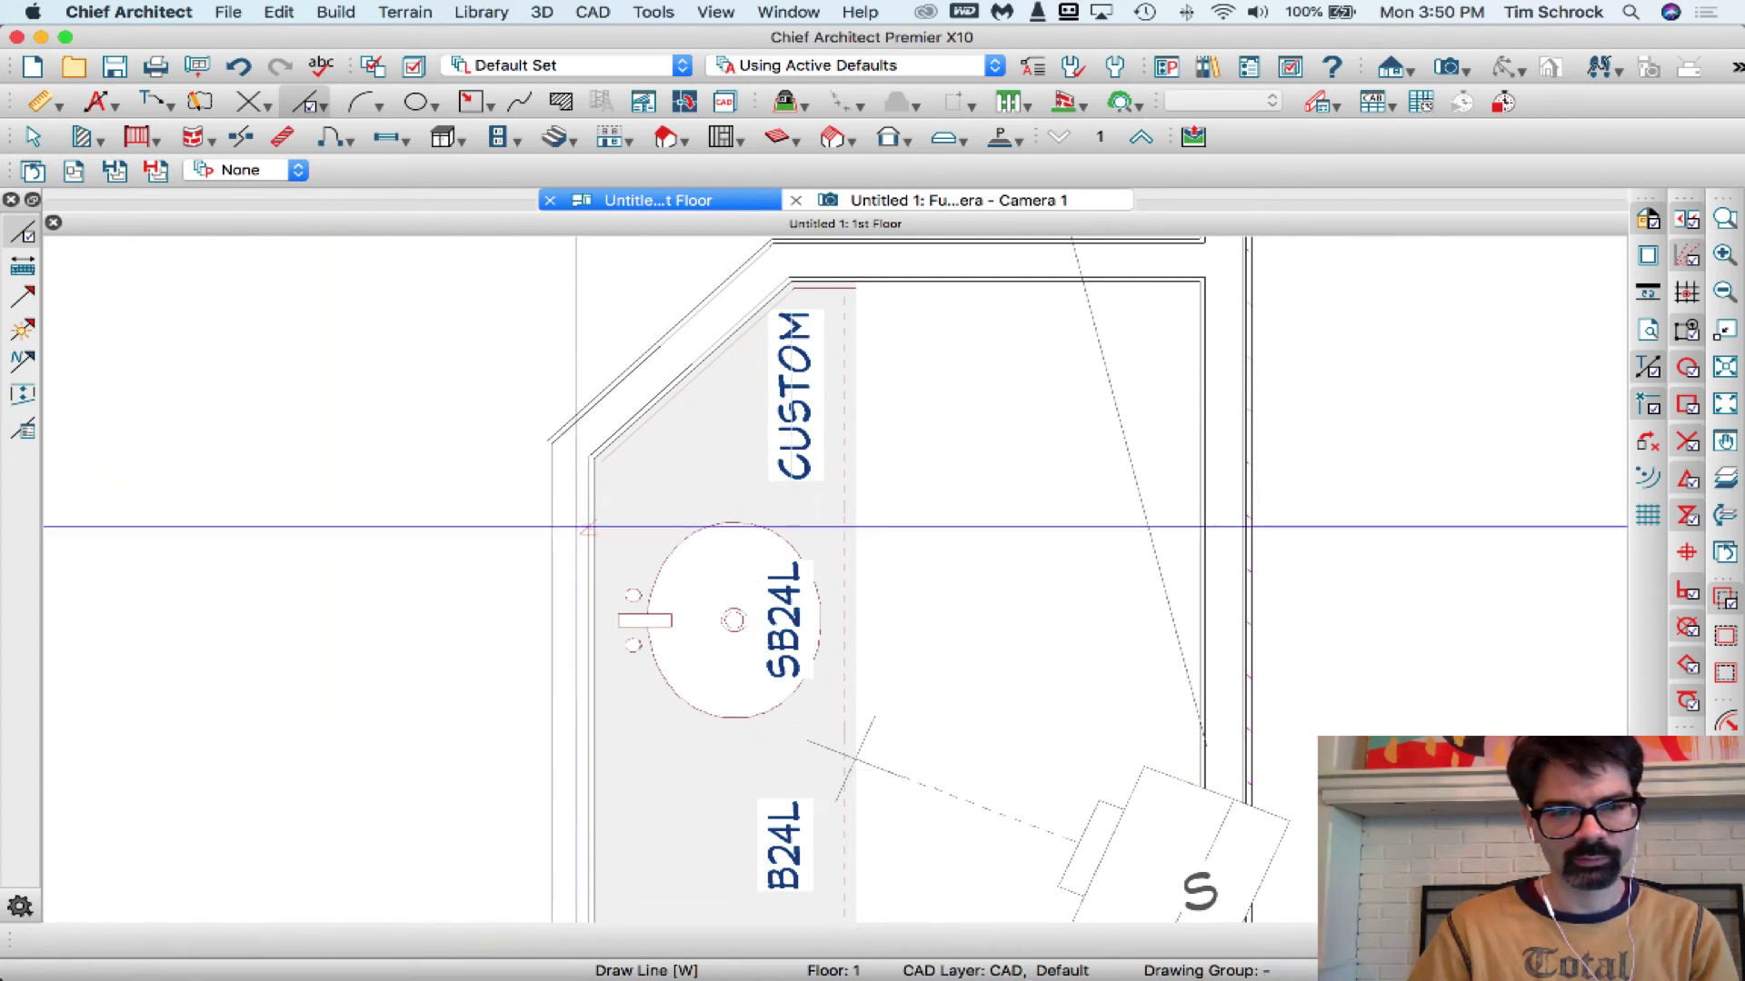
Examine the custom base cabinet above the sink and how its outline sits within the countertop.
{"action": "scroll", "coordinate": [777, 396], "scroll_direction": "up", "scroll_amount": 2}
{"action": "scroll", "coordinate": [796, 397], "scroll_direction": "up", "scroll_amount": 1}
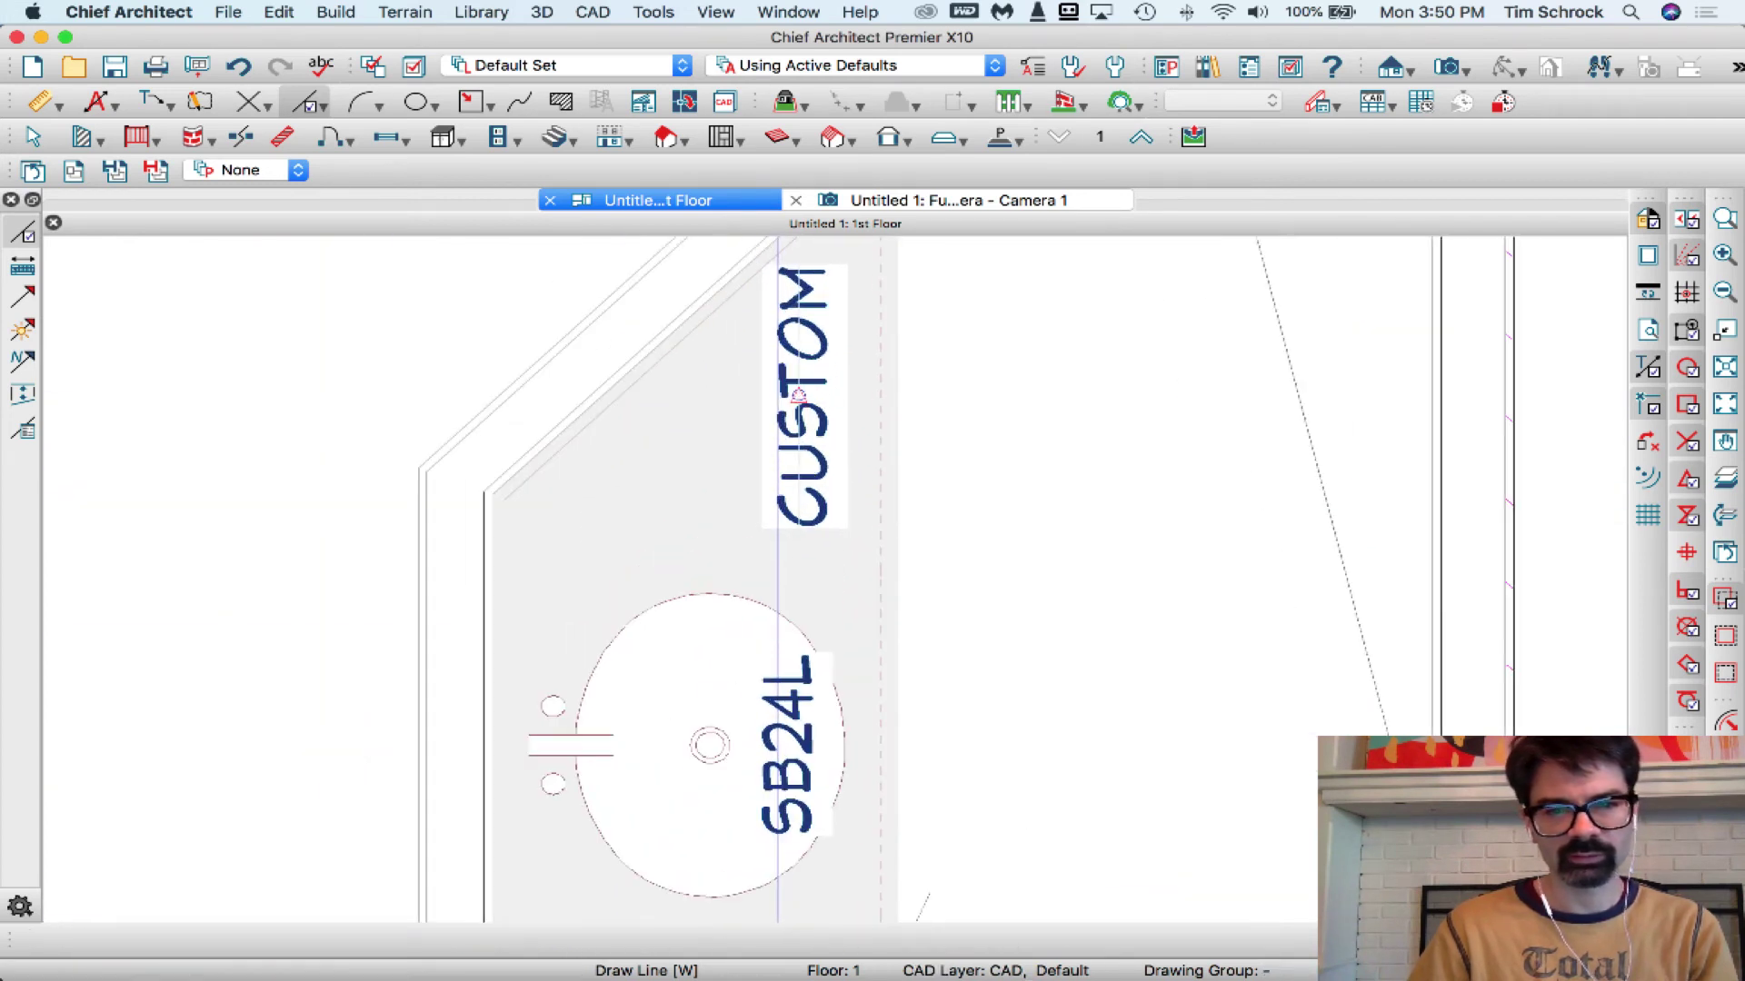
{"action": "left_click", "coordinate": [827, 442]}
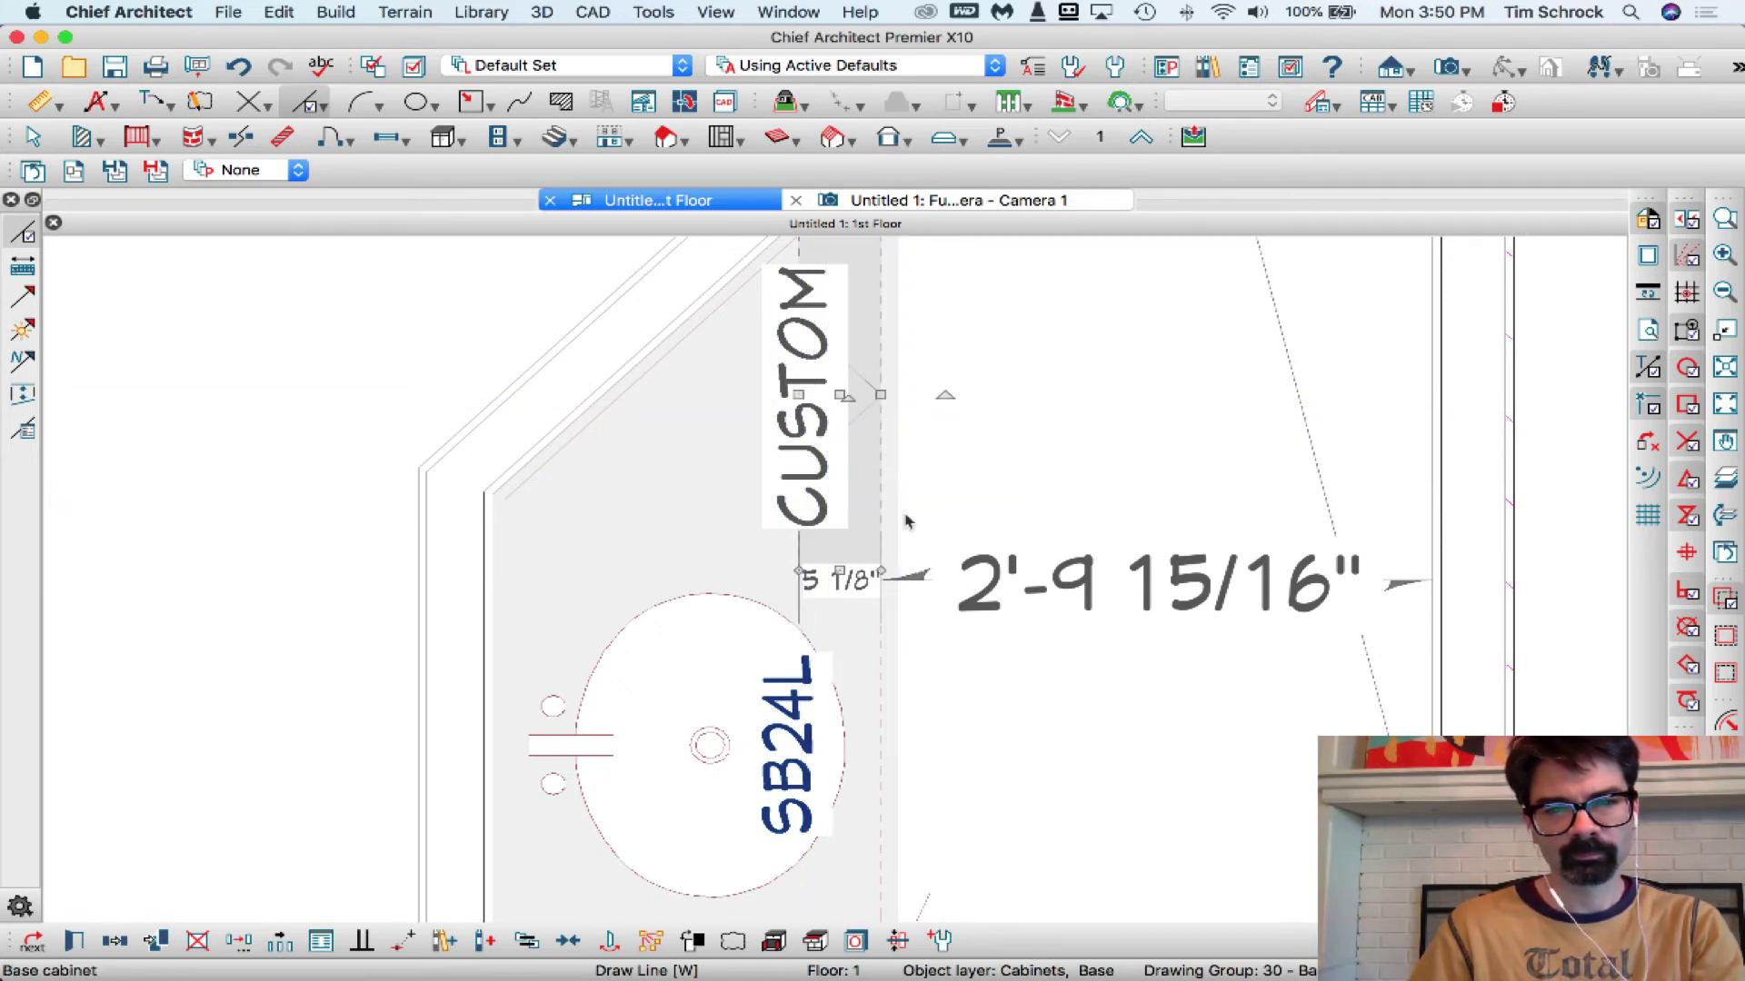
{"action": "scroll", "coordinate": [886, 522], "scroll_direction": "down", "scroll_amount": 2}
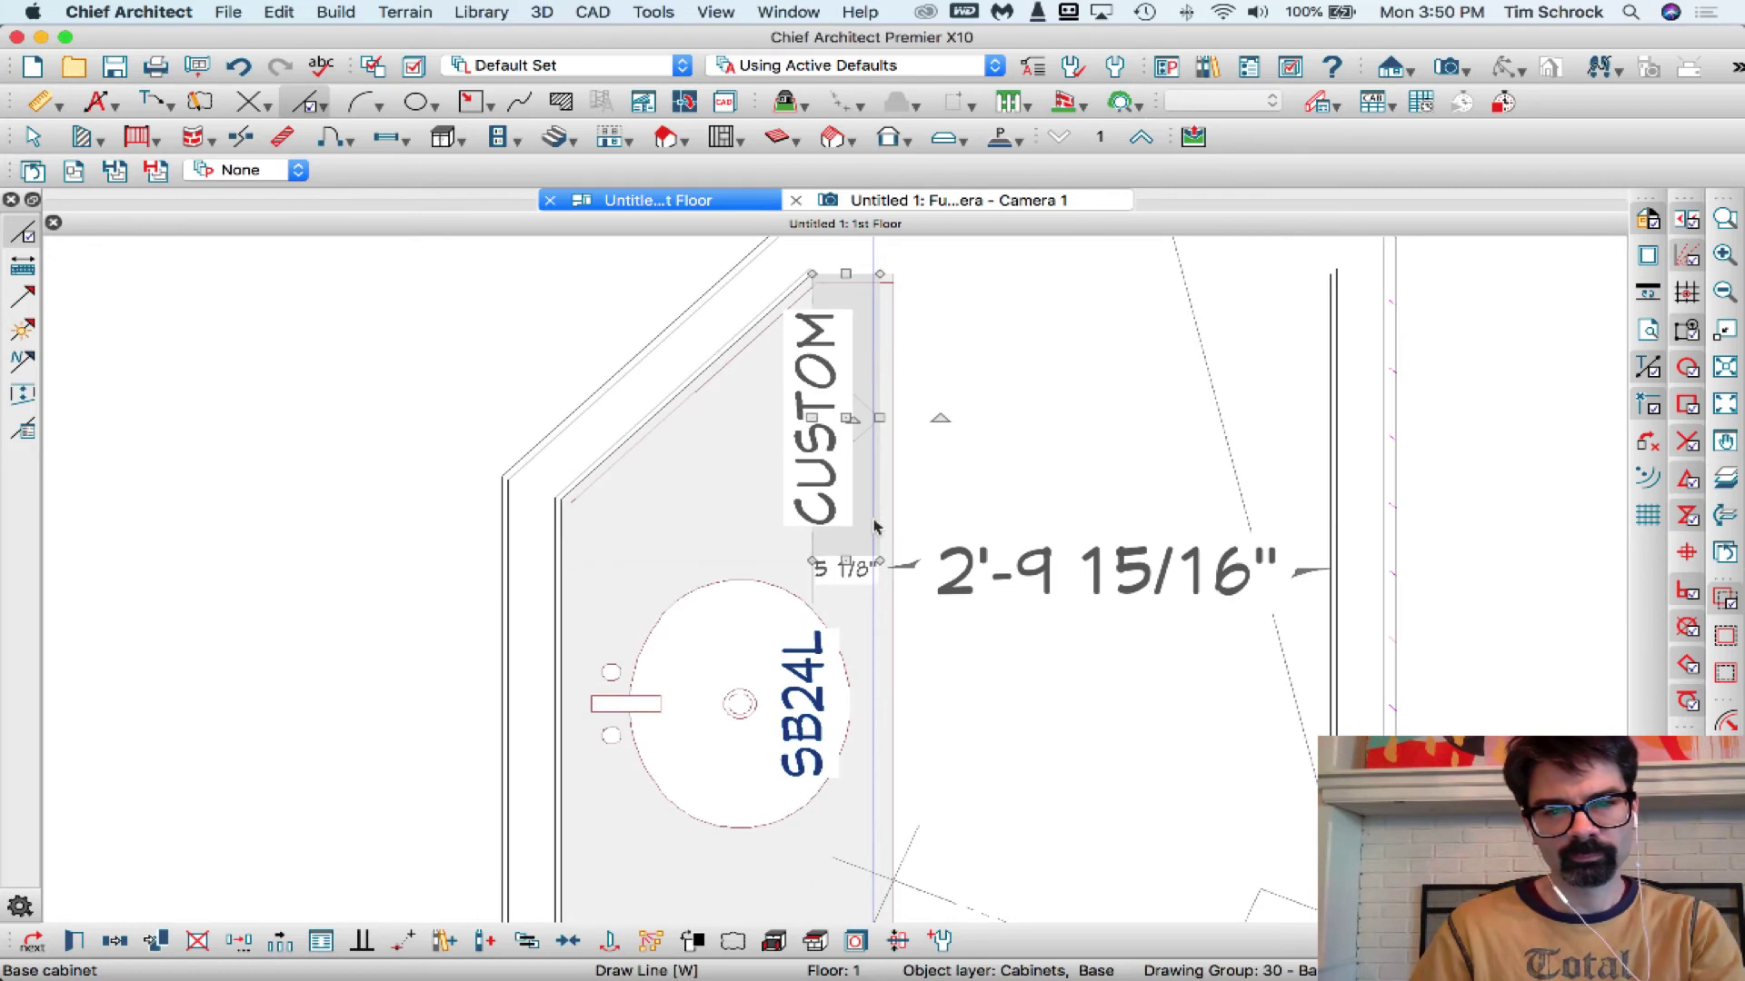
{"action": "key", "text": "Escape"}
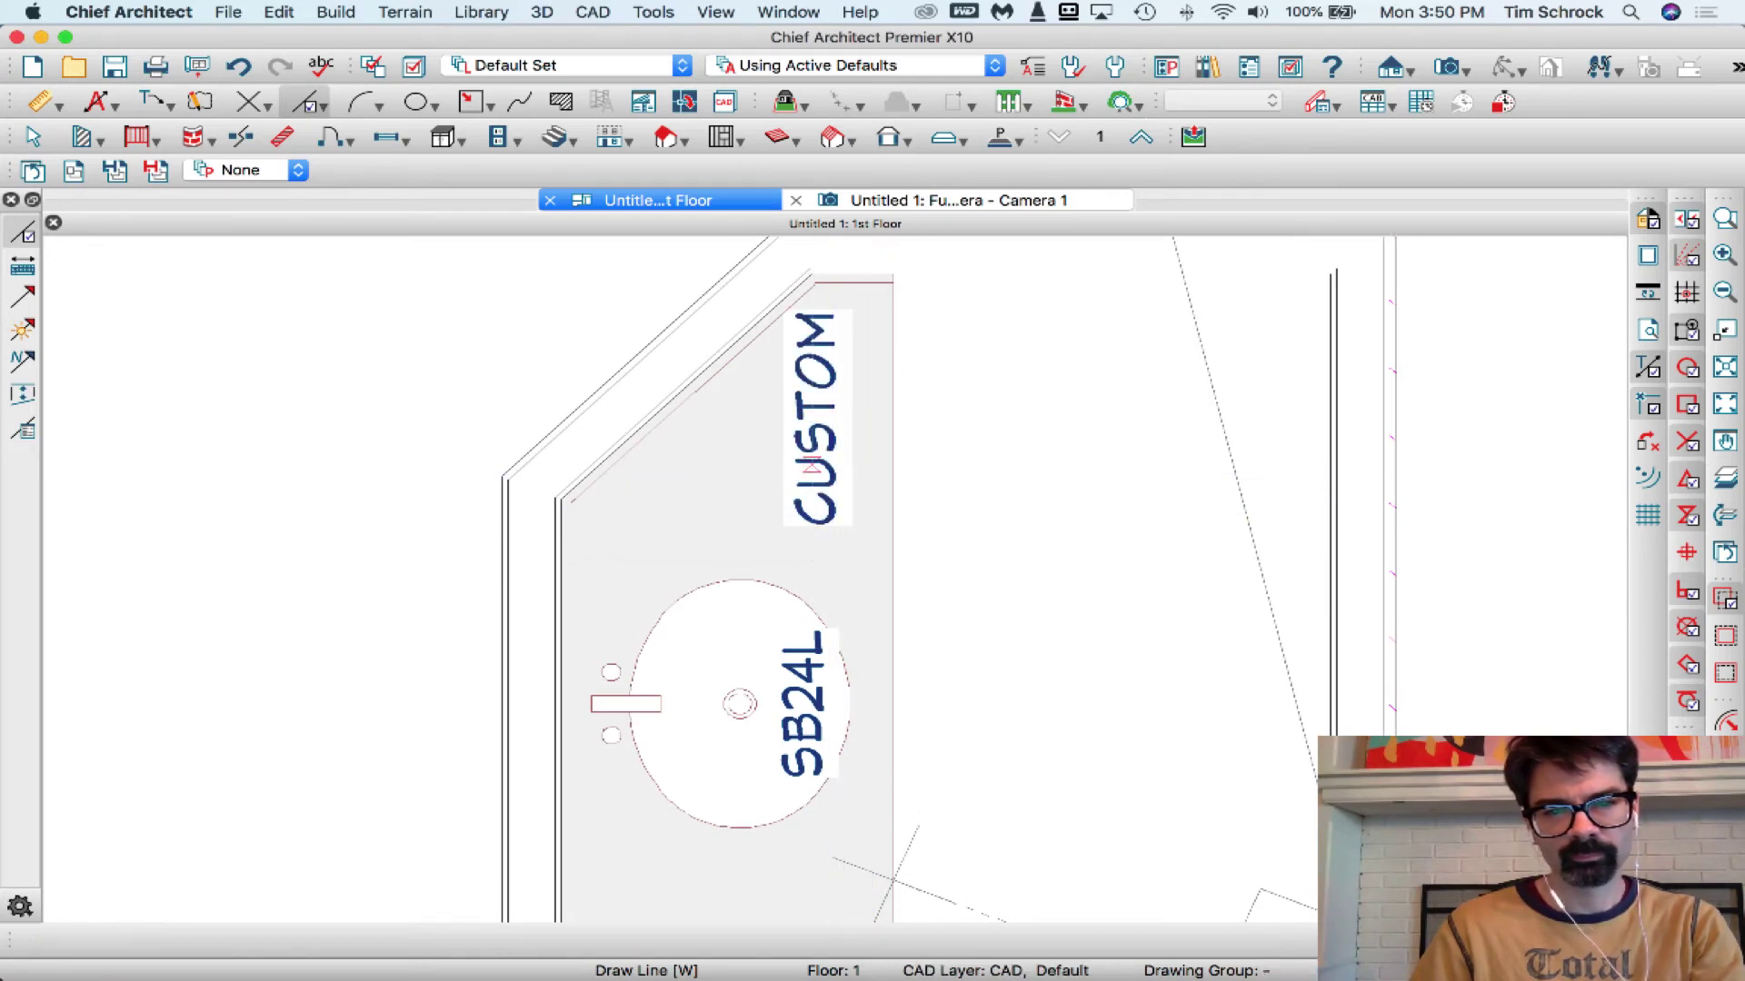
Break the white polyline's vertical edge at both ends of the CUSTOM label and check the middle segment.
{"action": "left_click", "coordinate": [812, 403]}
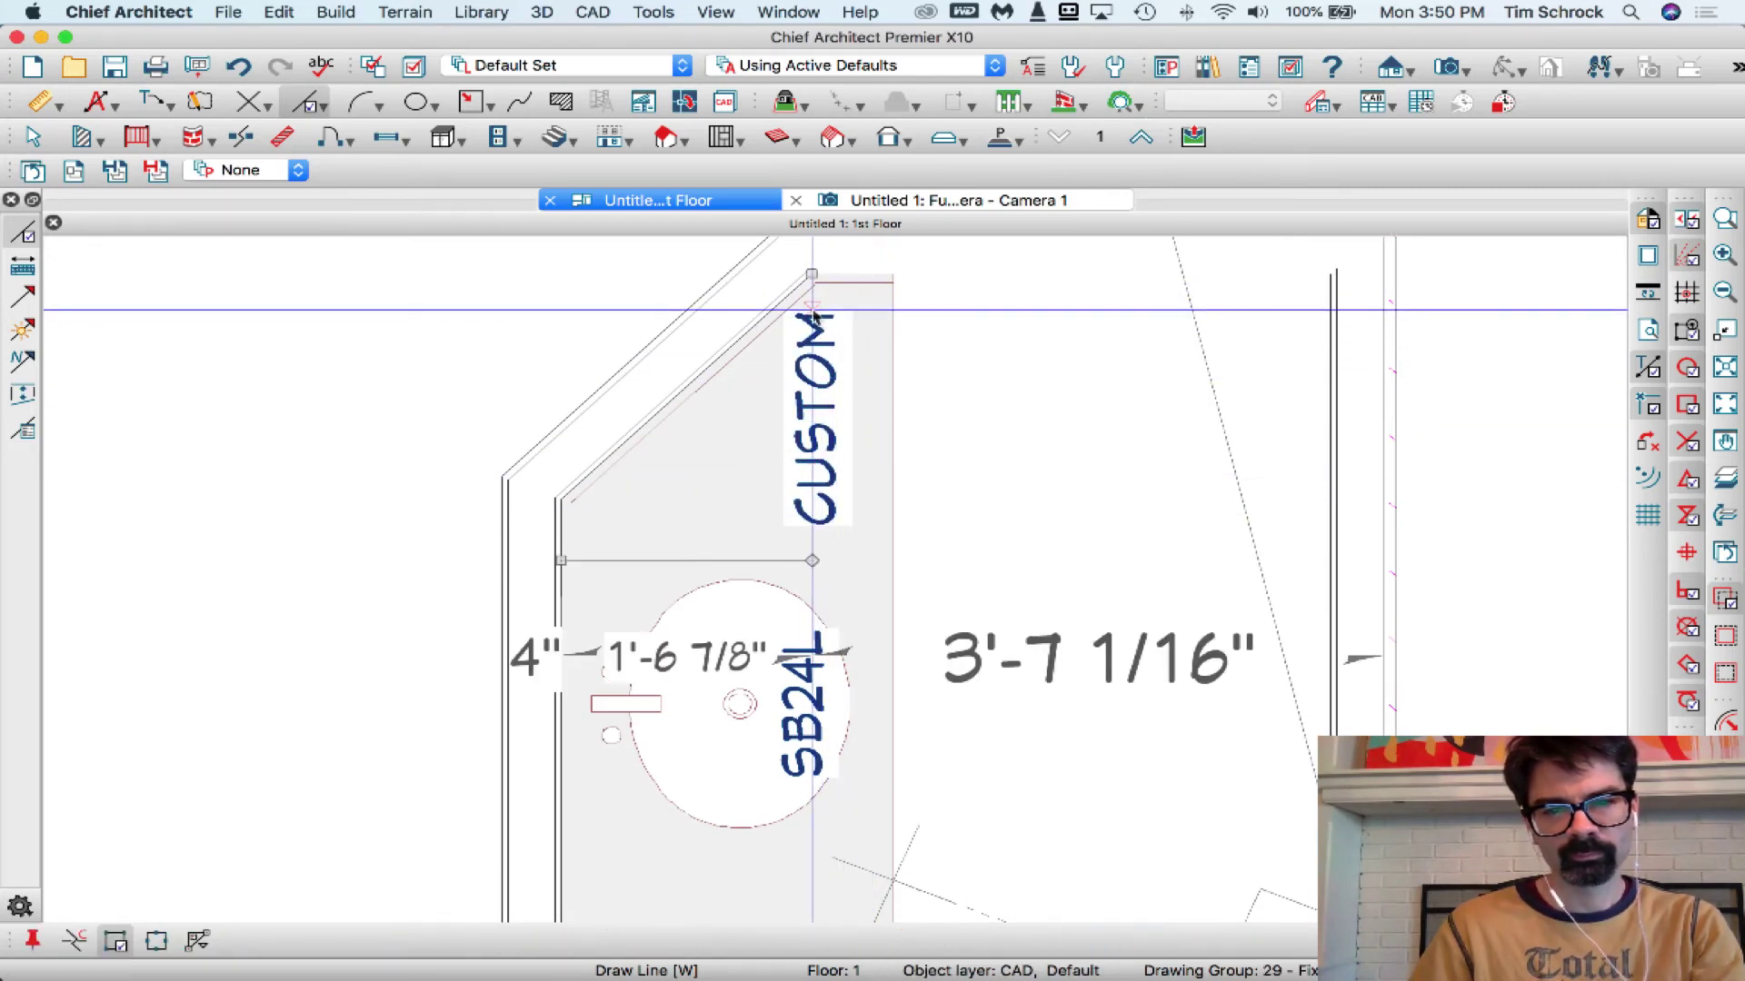
{"action": "scroll", "coordinate": [814, 293], "scroll_direction": "up", "scroll_amount": 2}
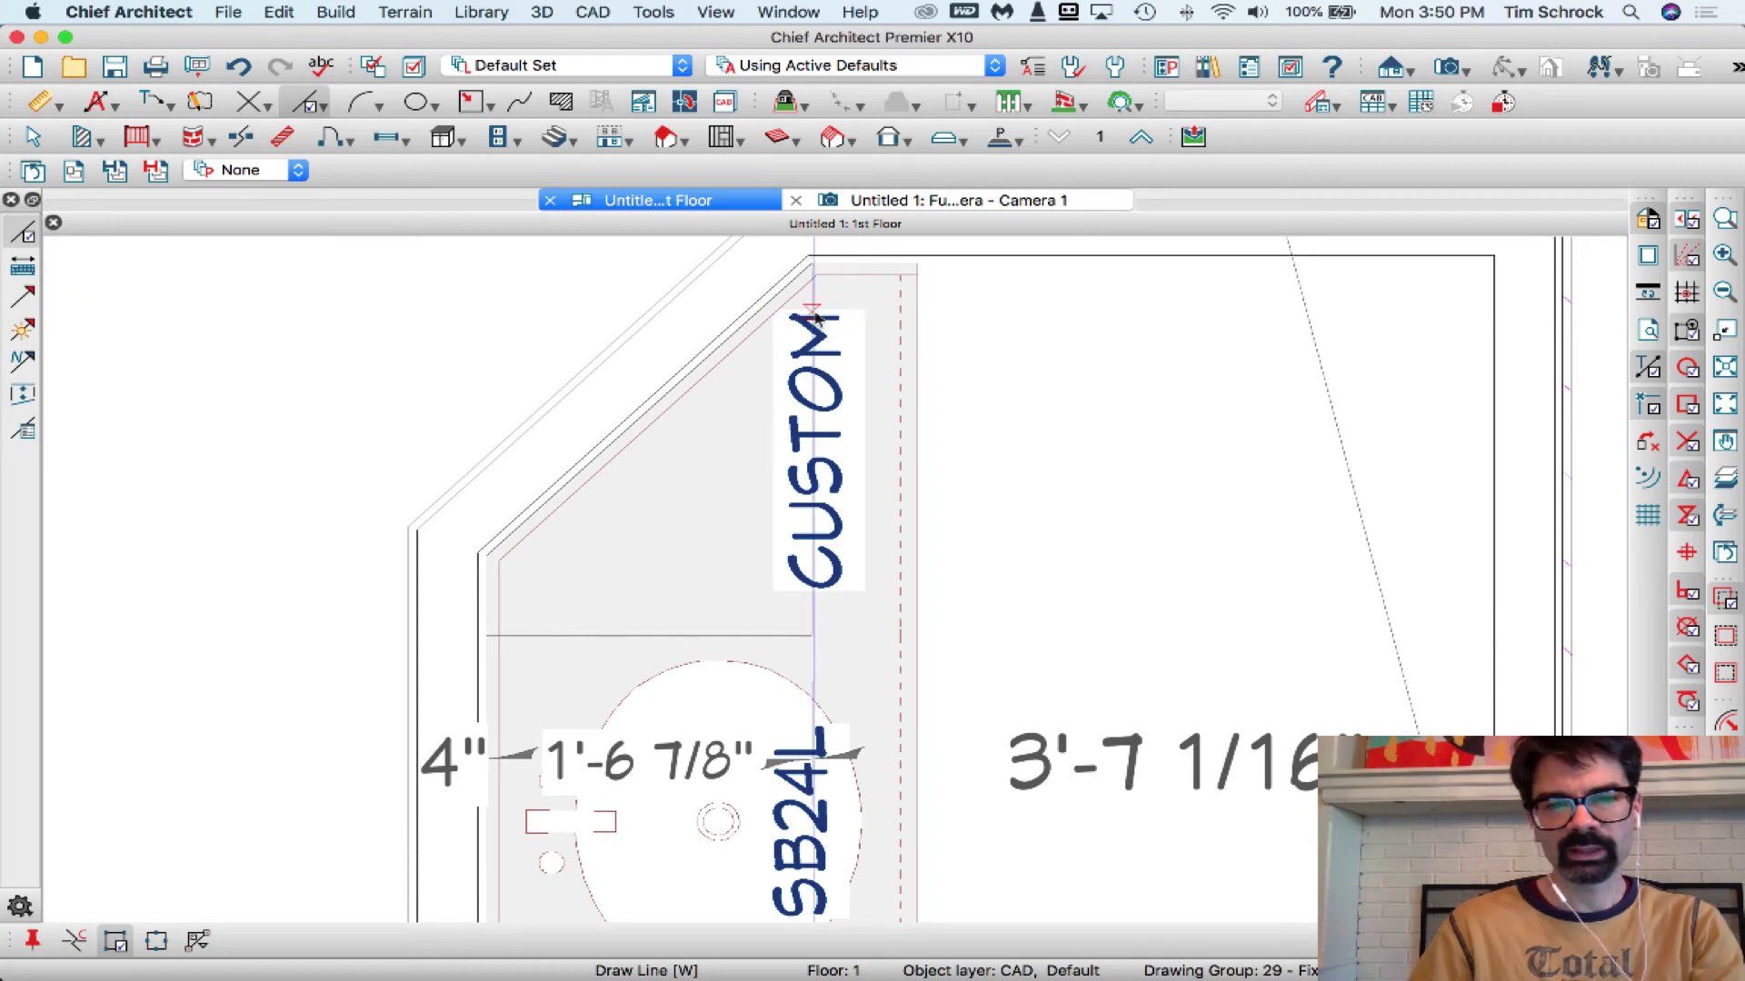
{"action": "left_click", "coordinate": [814, 313]}
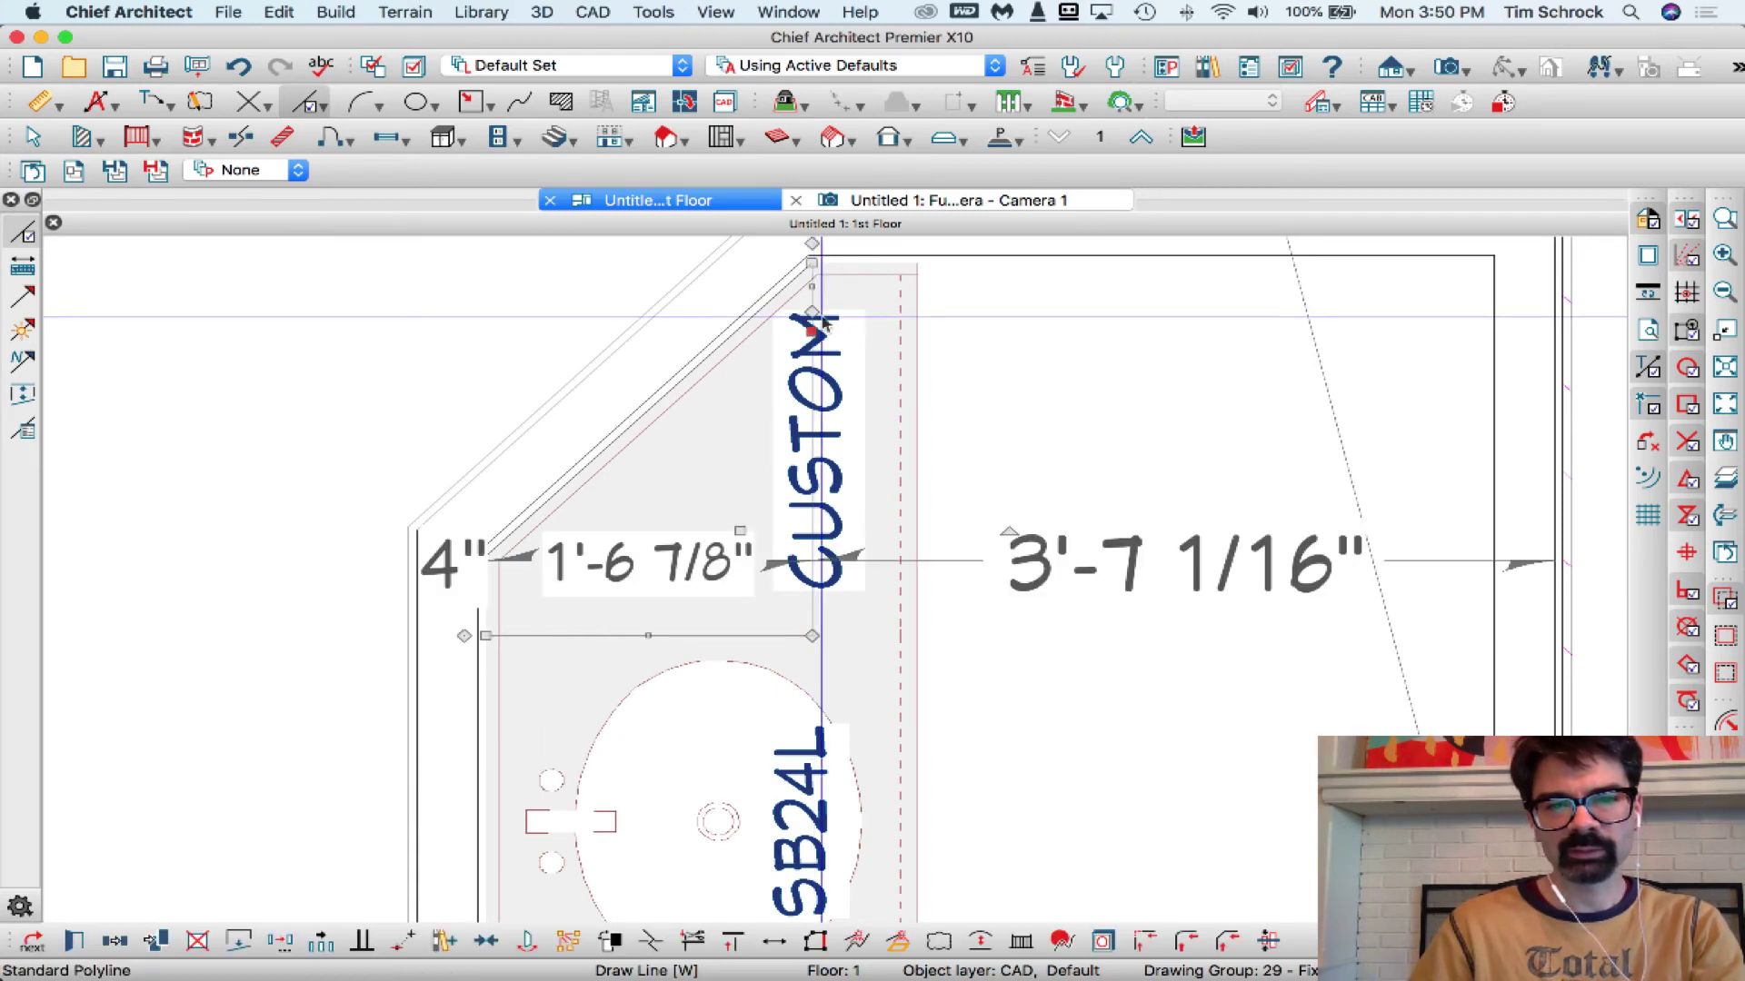
{"action": "left_click", "coordinate": [813, 594]}
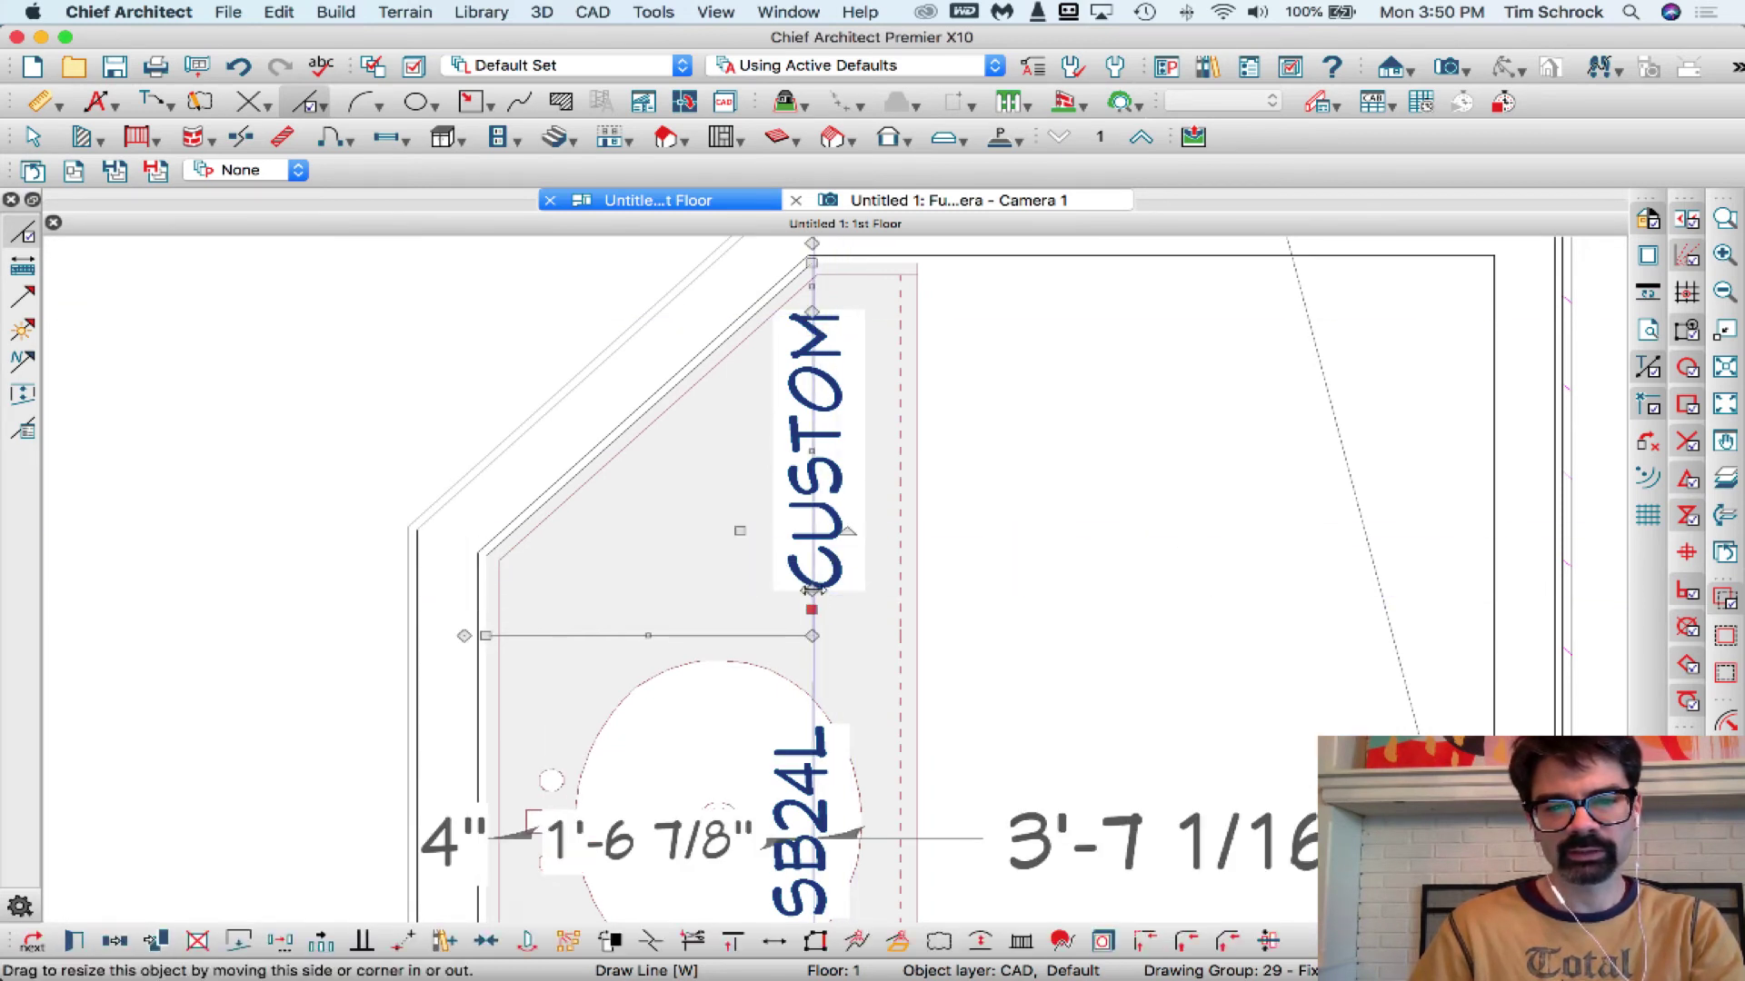
{"action": "left_click", "coordinate": [811, 453]}
{"action": "left_click", "coordinate": [240, 941]}
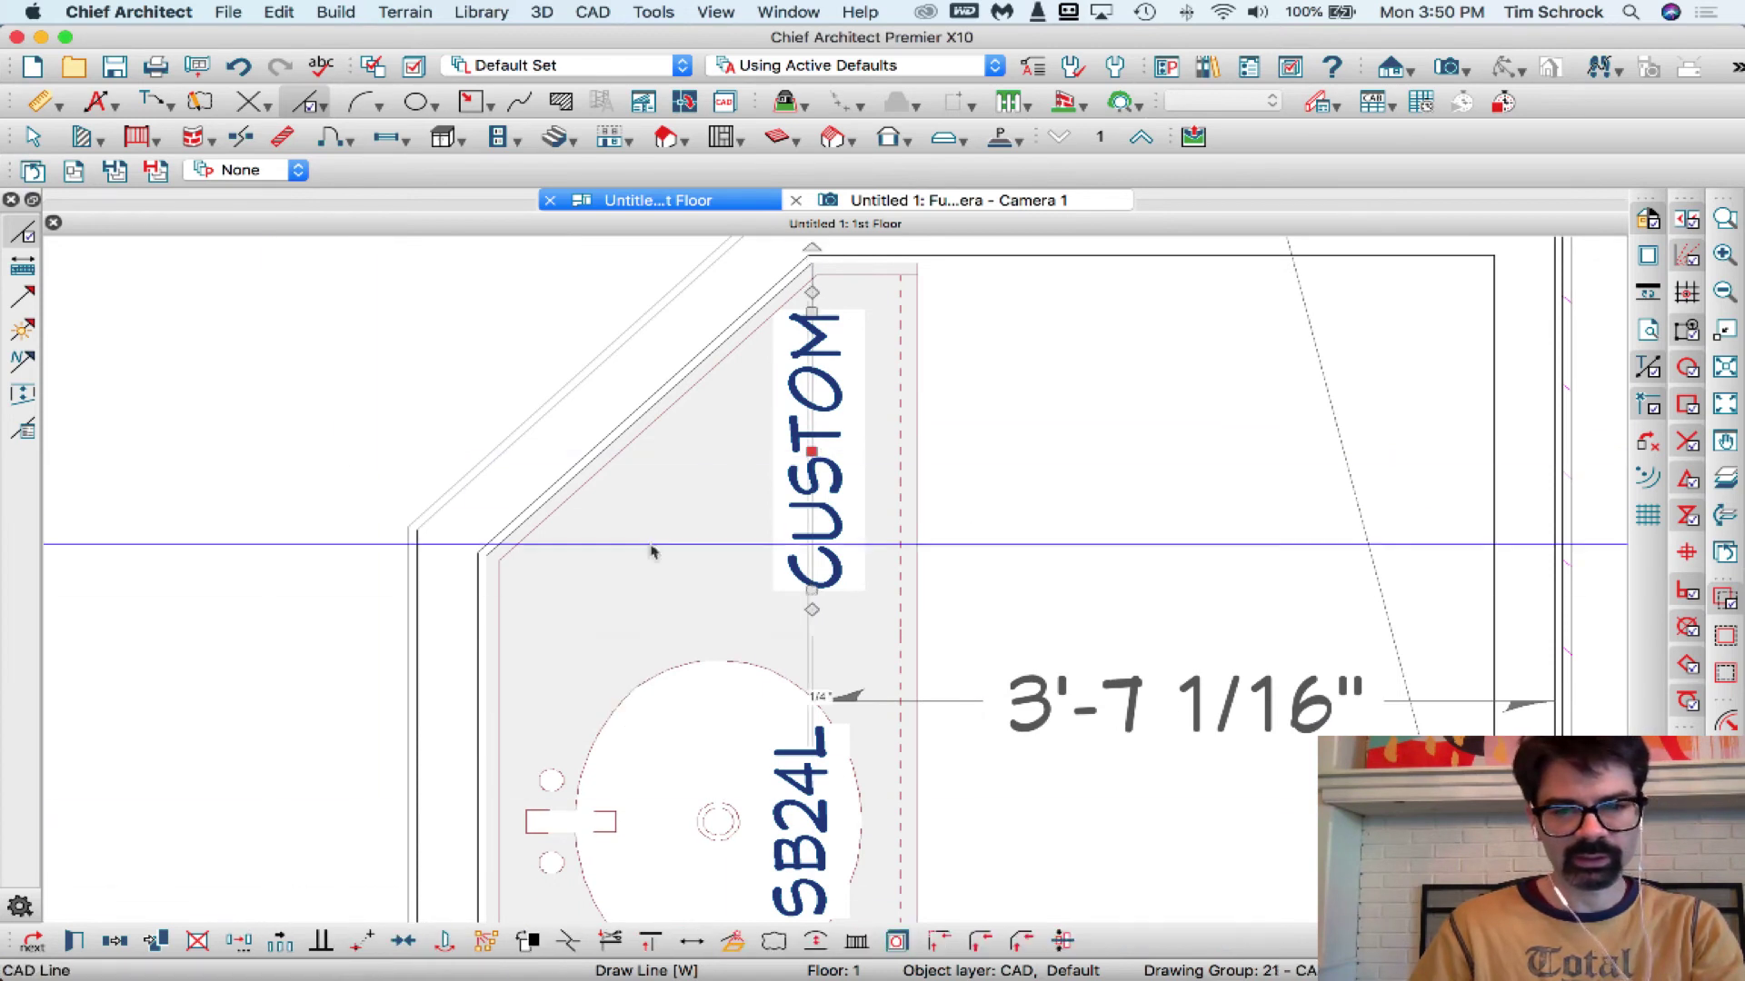
{"action": "key", "text": "Escape"}
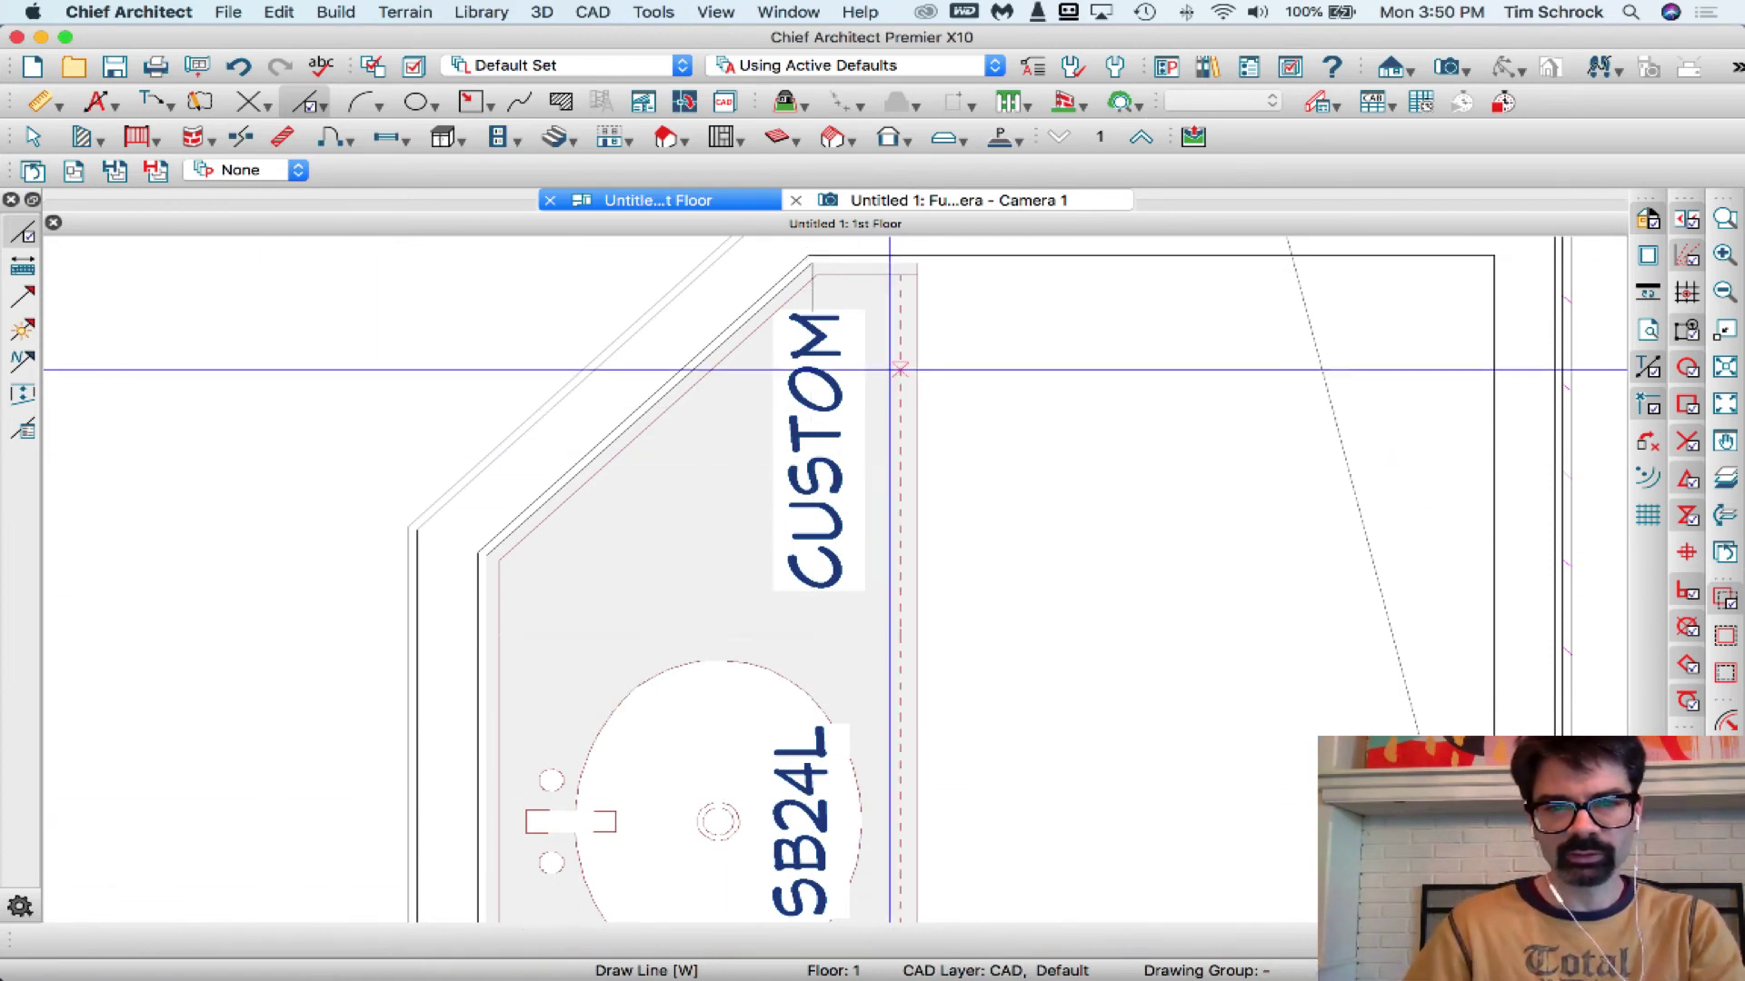
Put the short CAD line above the CUSTOM label on the Cabinets, Countertops layer.
{"action": "left_click", "coordinate": [820, 296]}
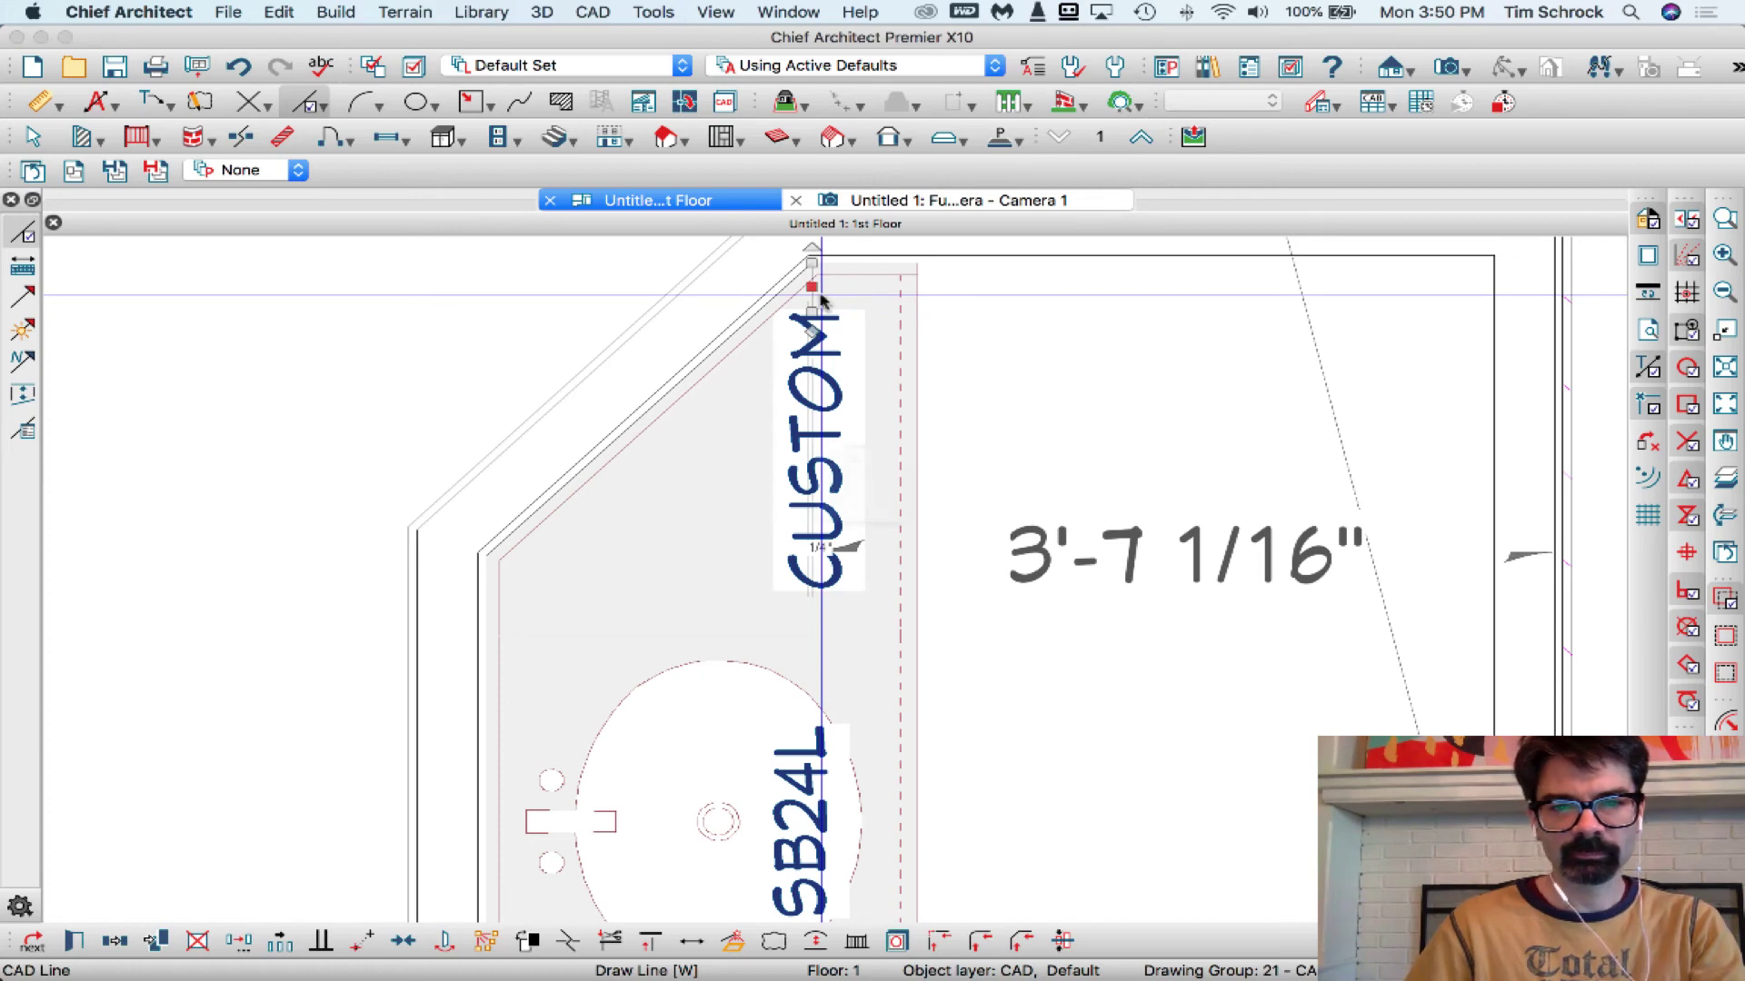
{"action": "double_click", "coordinate": [820, 296]}
{"action": "left_click", "coordinate": [534, 209]}
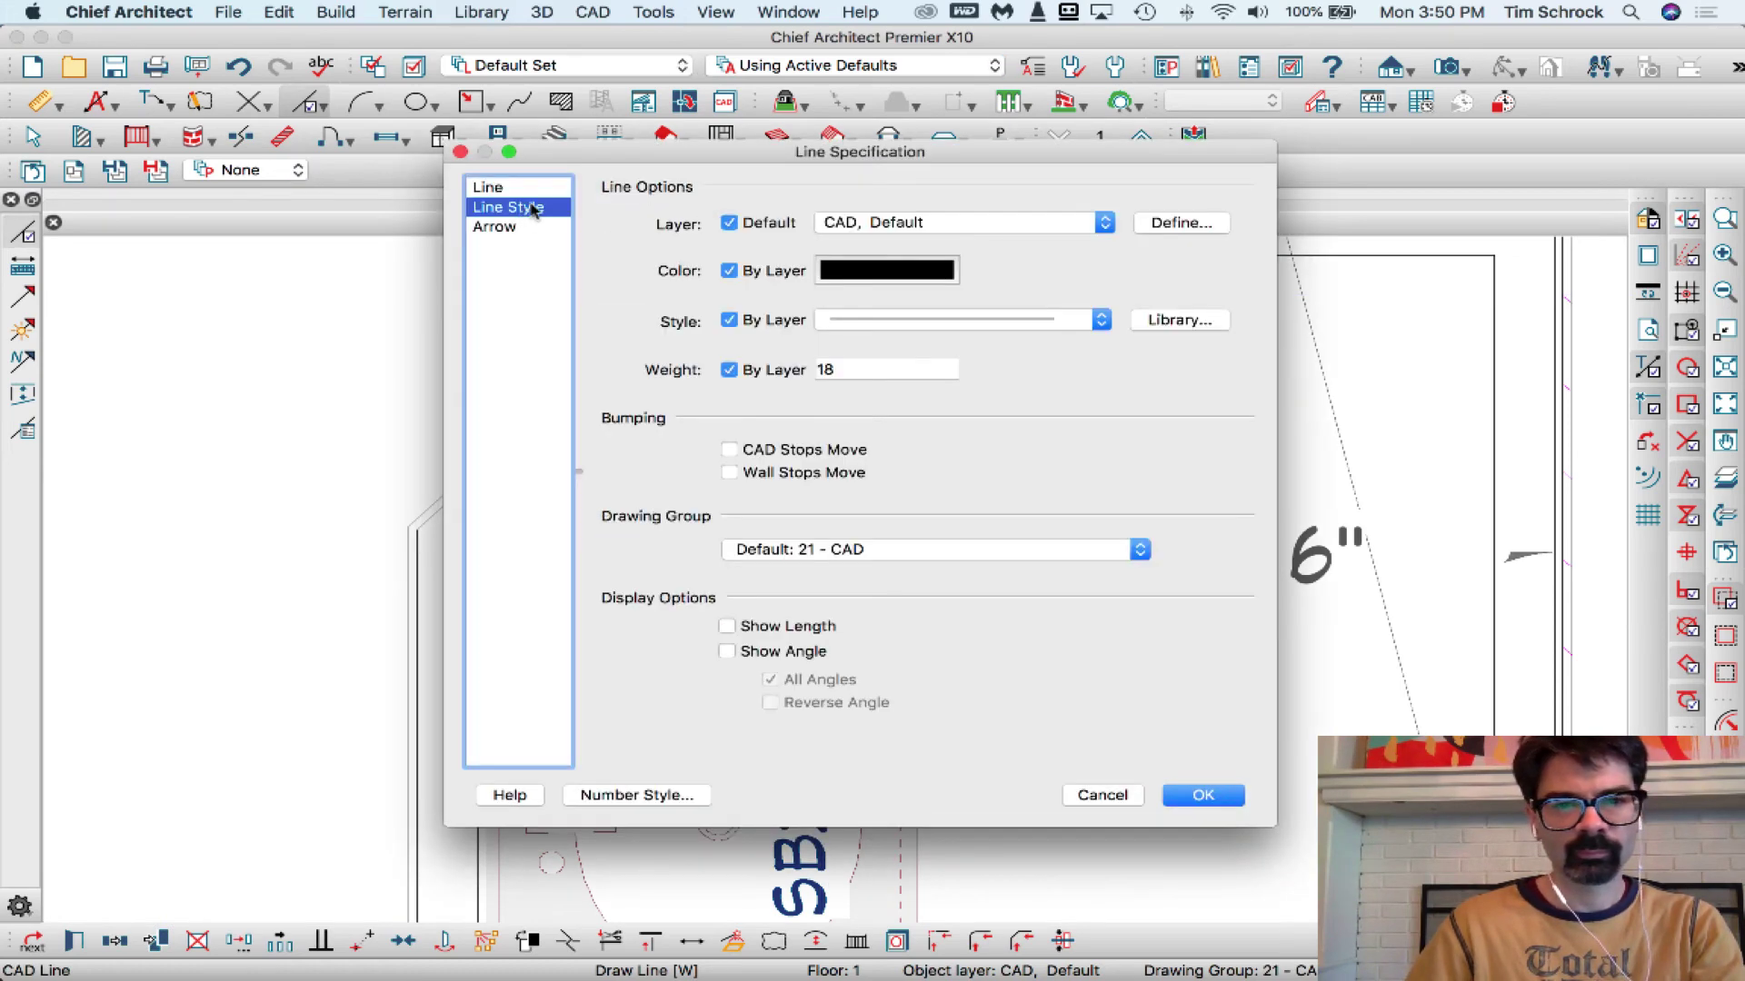
{"action": "left_click", "coordinate": [888, 228]}
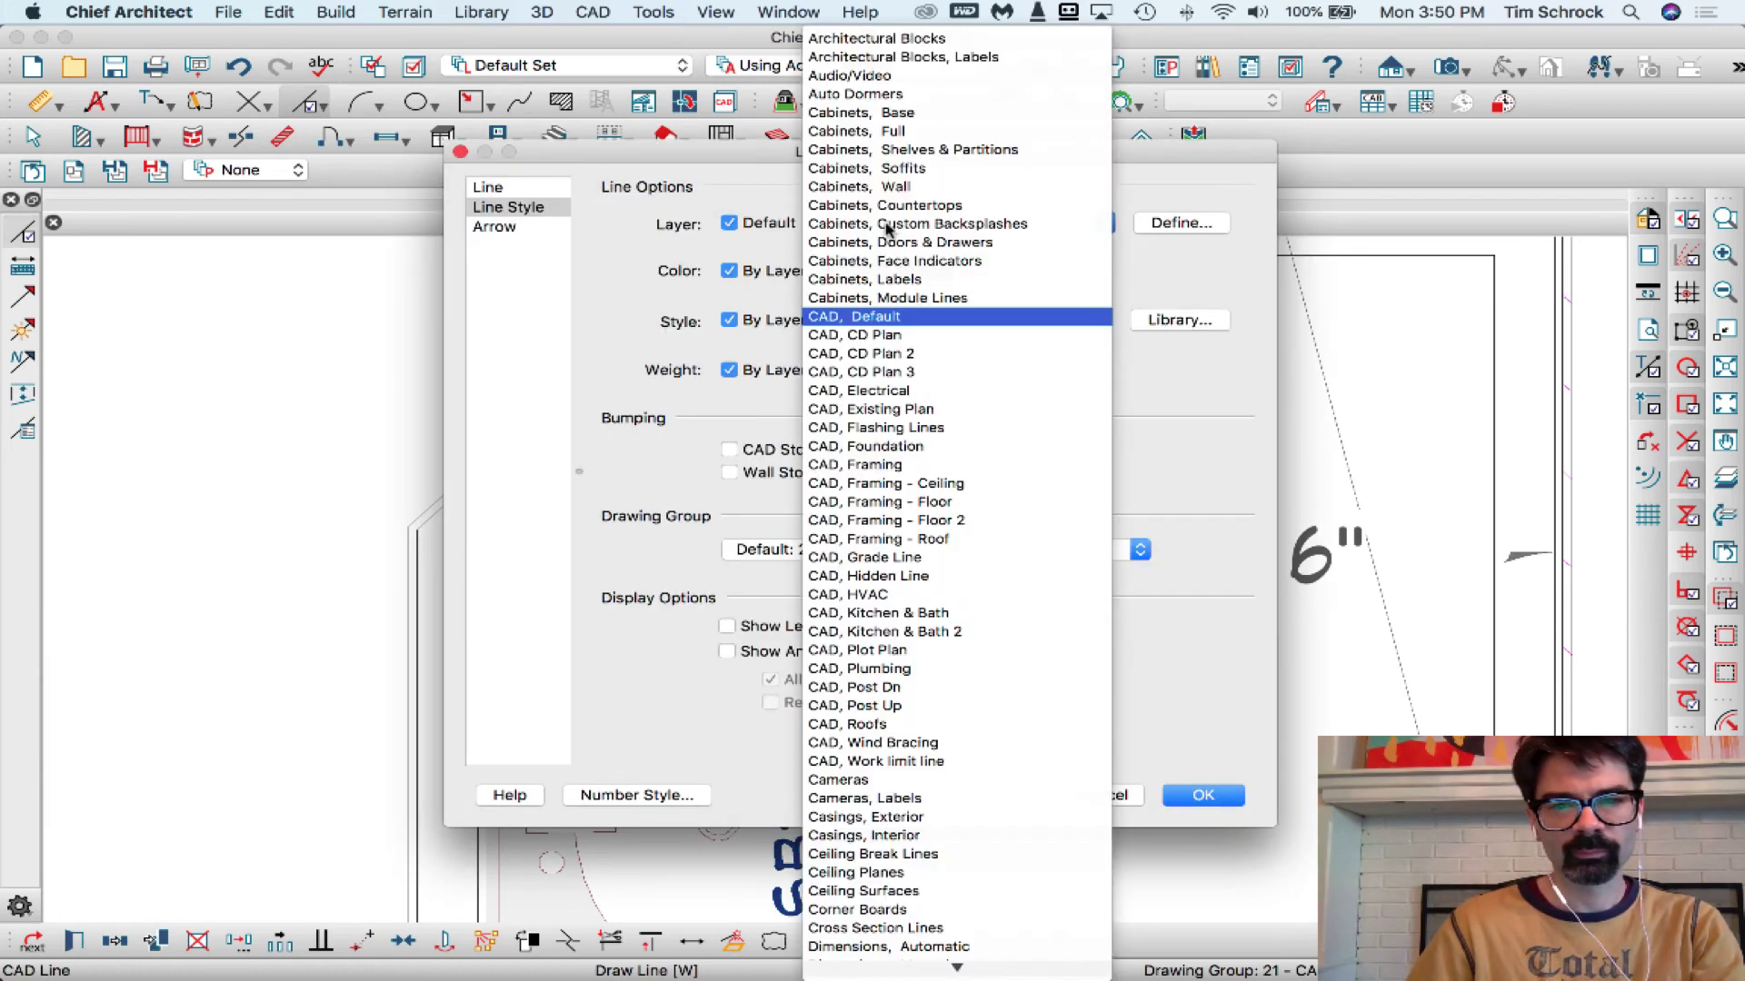
{"action": "key", "text": "Down"}
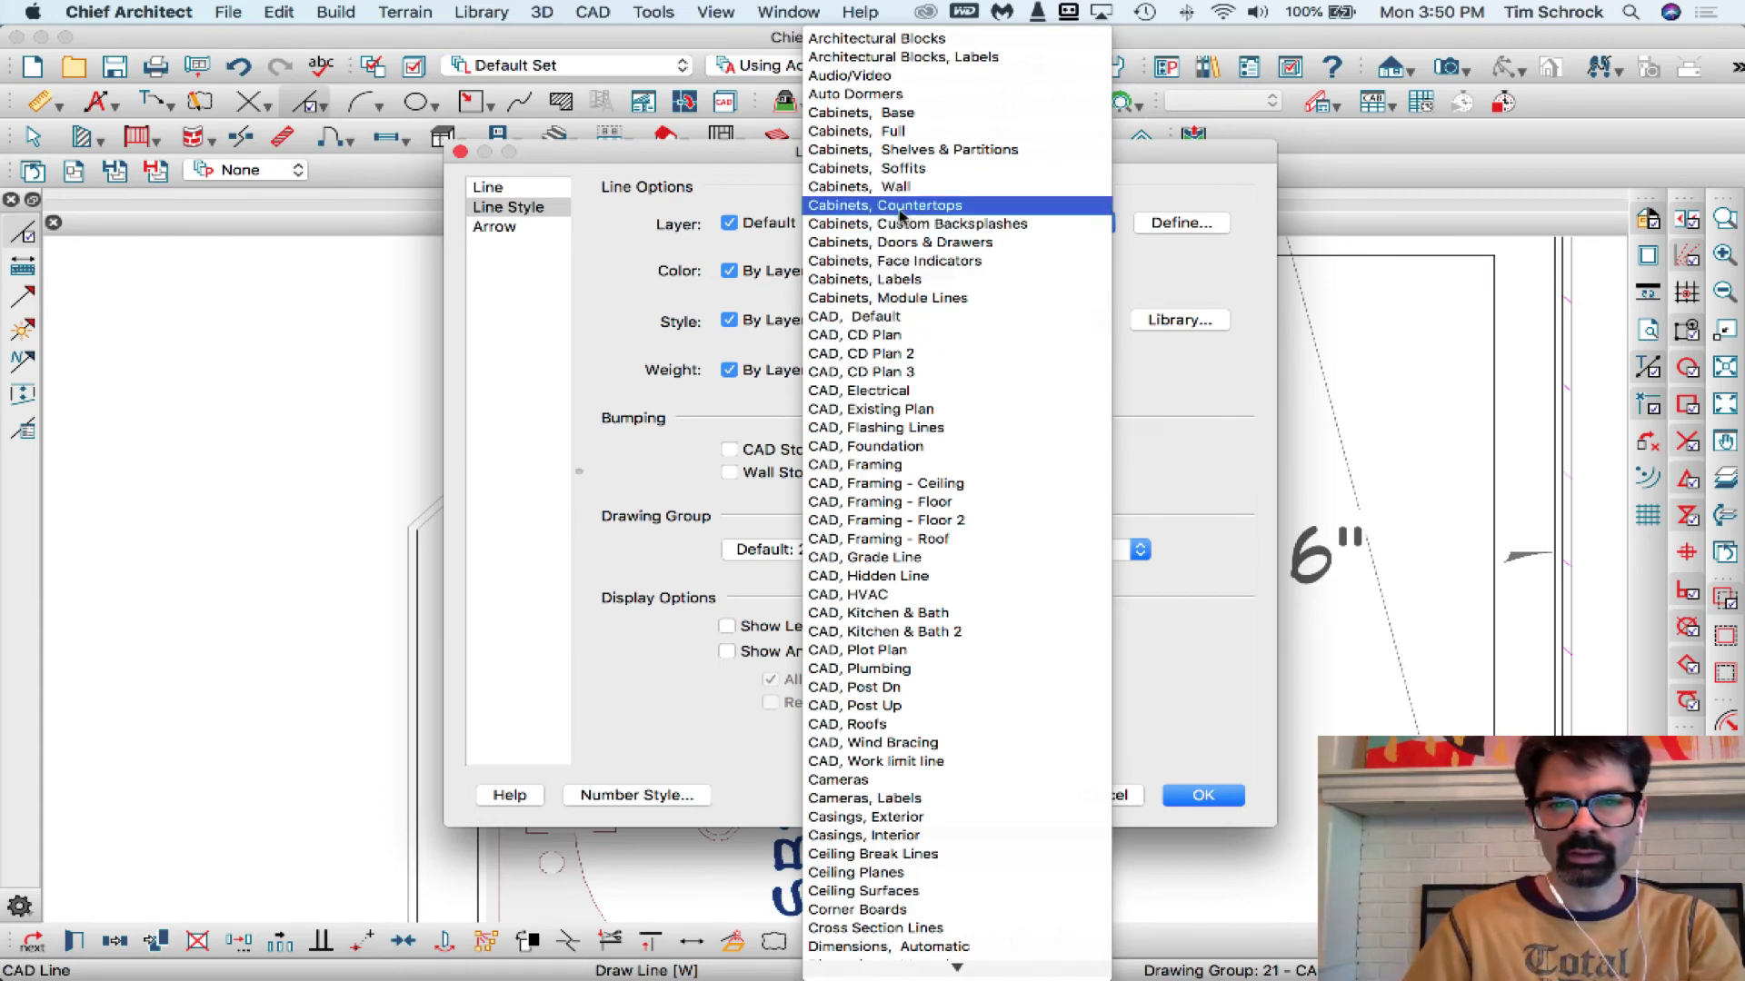
{"action": "left_click", "coordinate": [886, 205]}
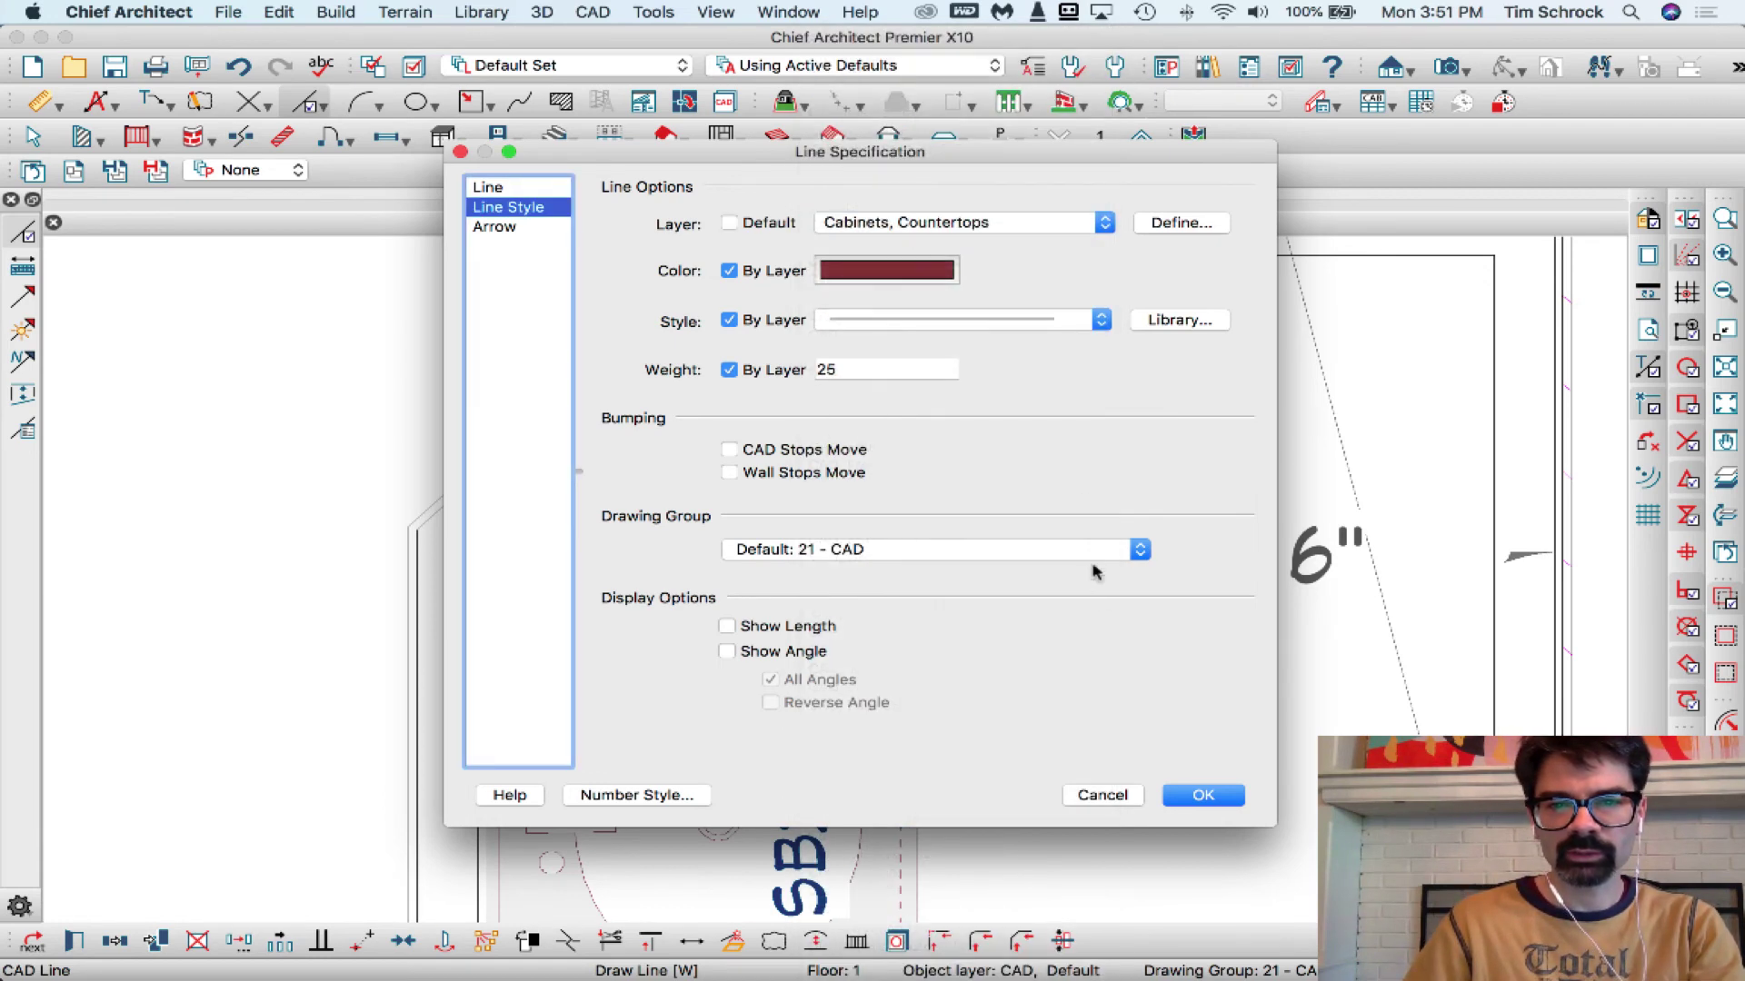
{"action": "left_click", "coordinate": [1203, 797]}
{"action": "left_click", "coordinate": [979, 461]}
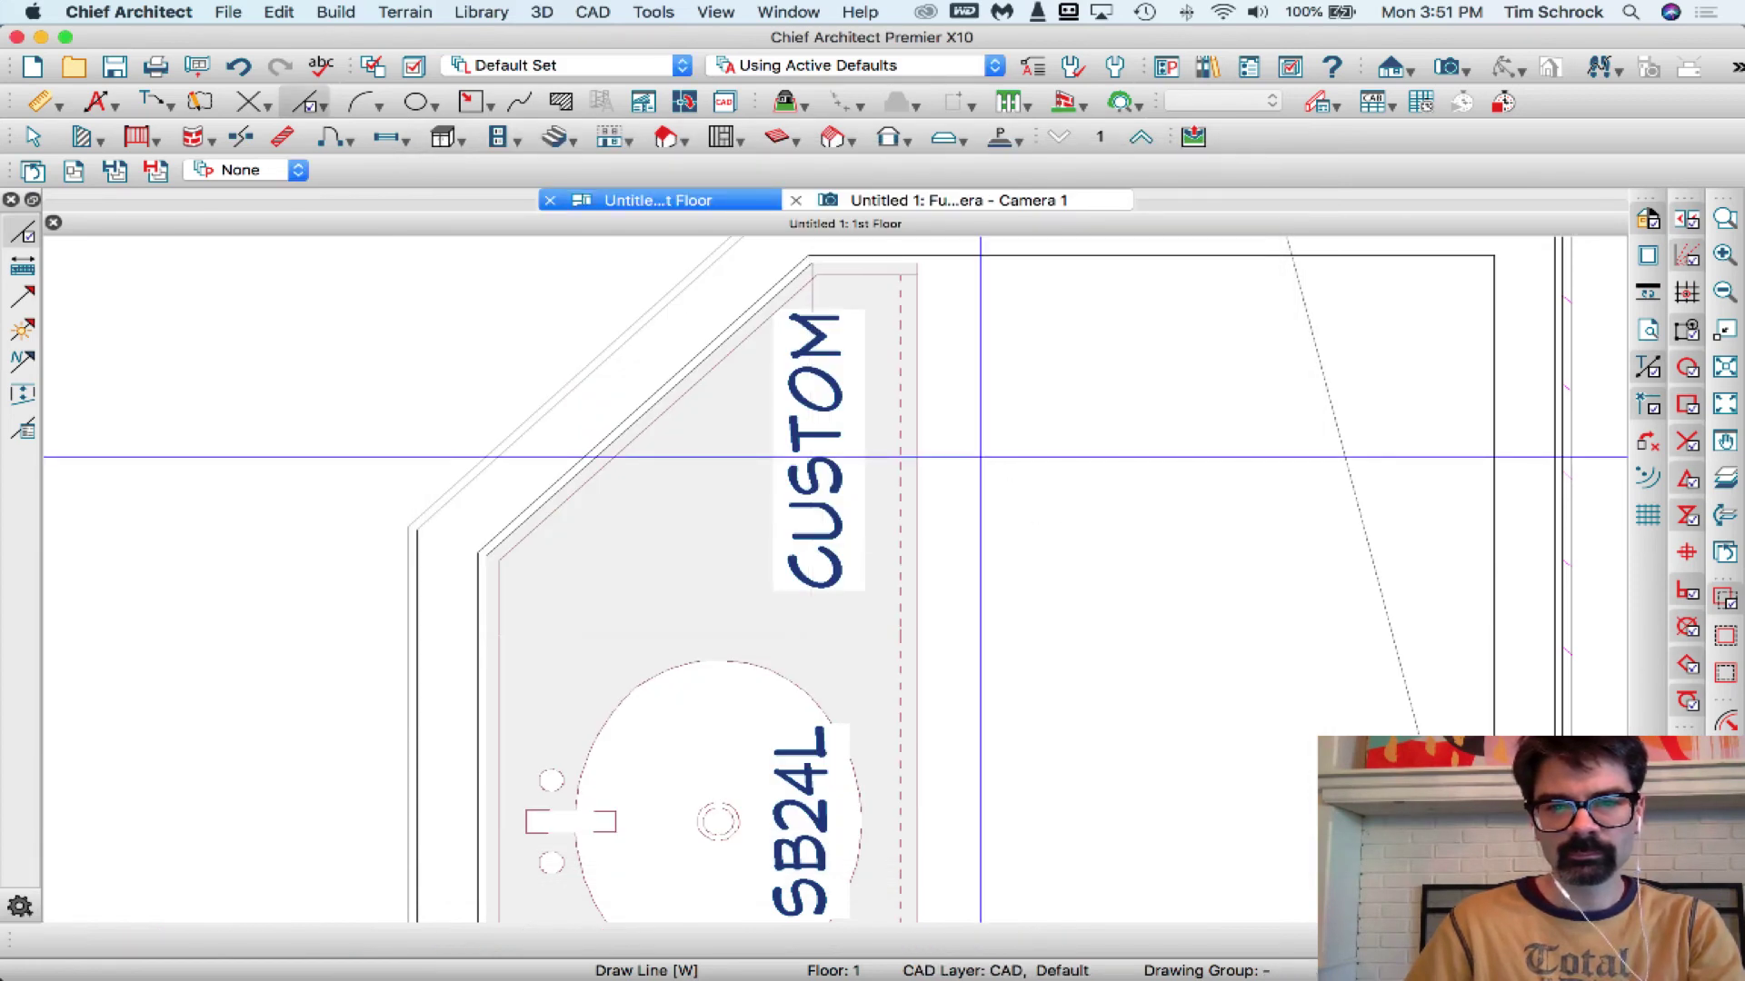
Override the short line's layer color with the light gray sampled from the countertop fill.
{"action": "left_click_drag", "start_coordinate": [812, 287], "coordinate": [815, 304]}
{"action": "key", "text": "Tab"}
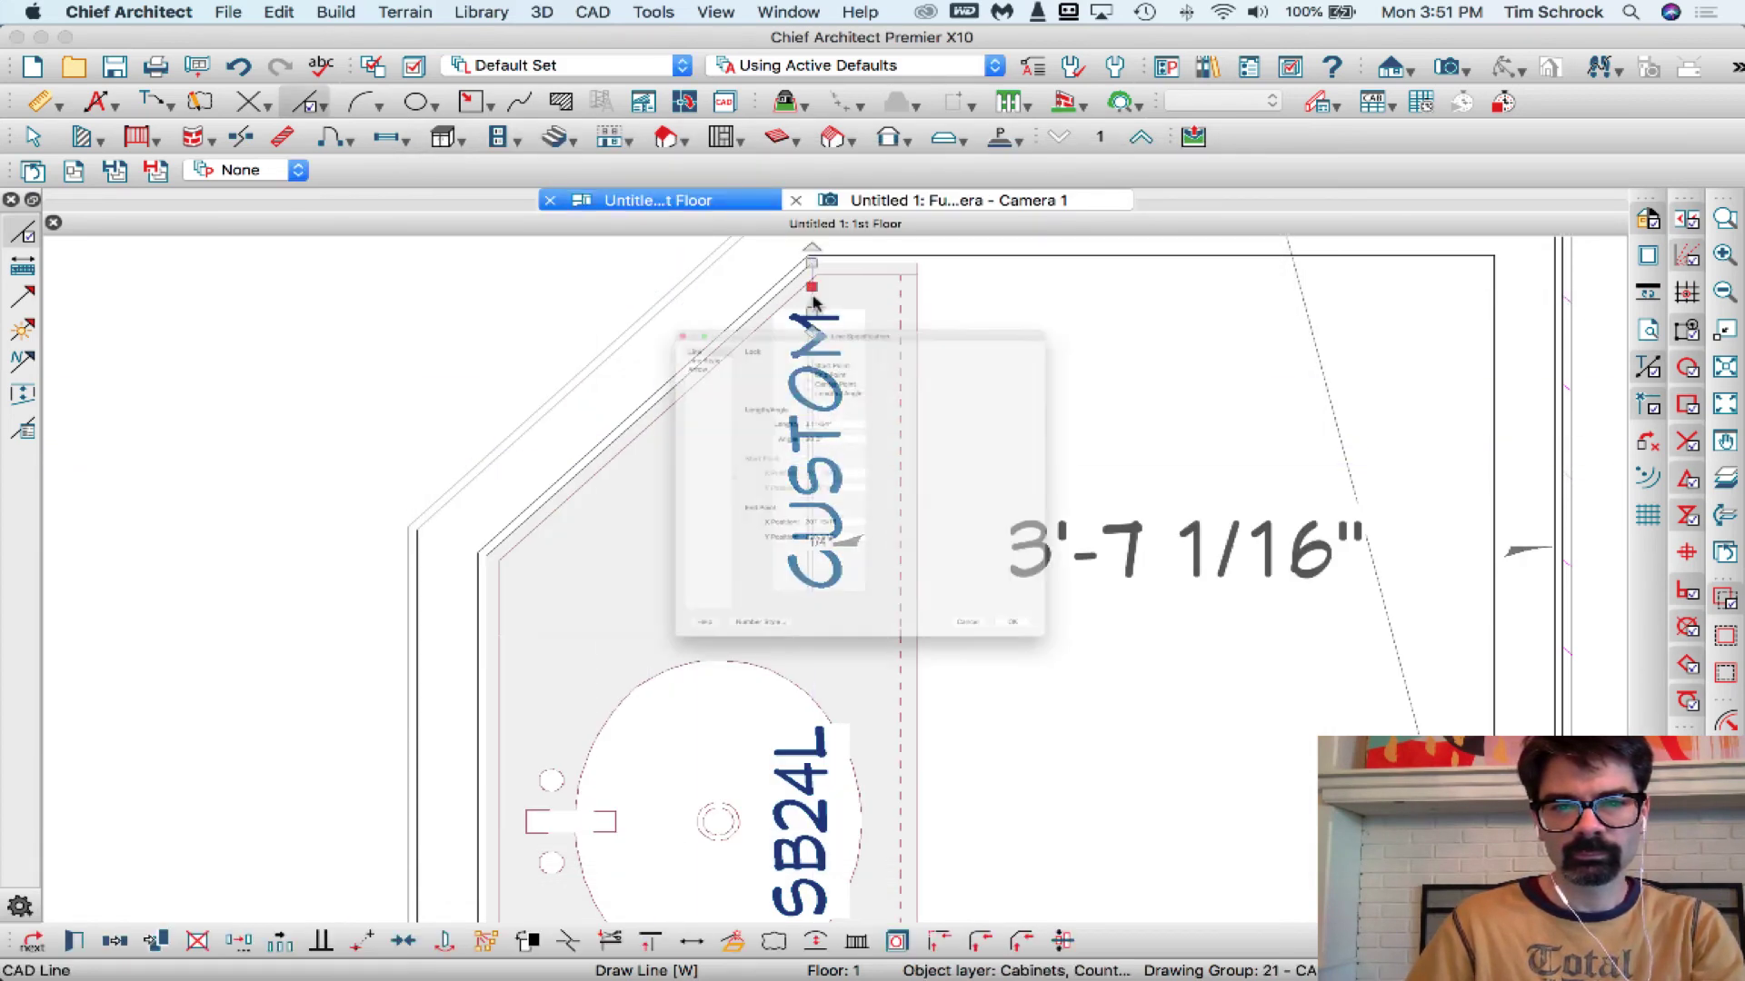
{"action": "left_click", "coordinate": [511, 208]}
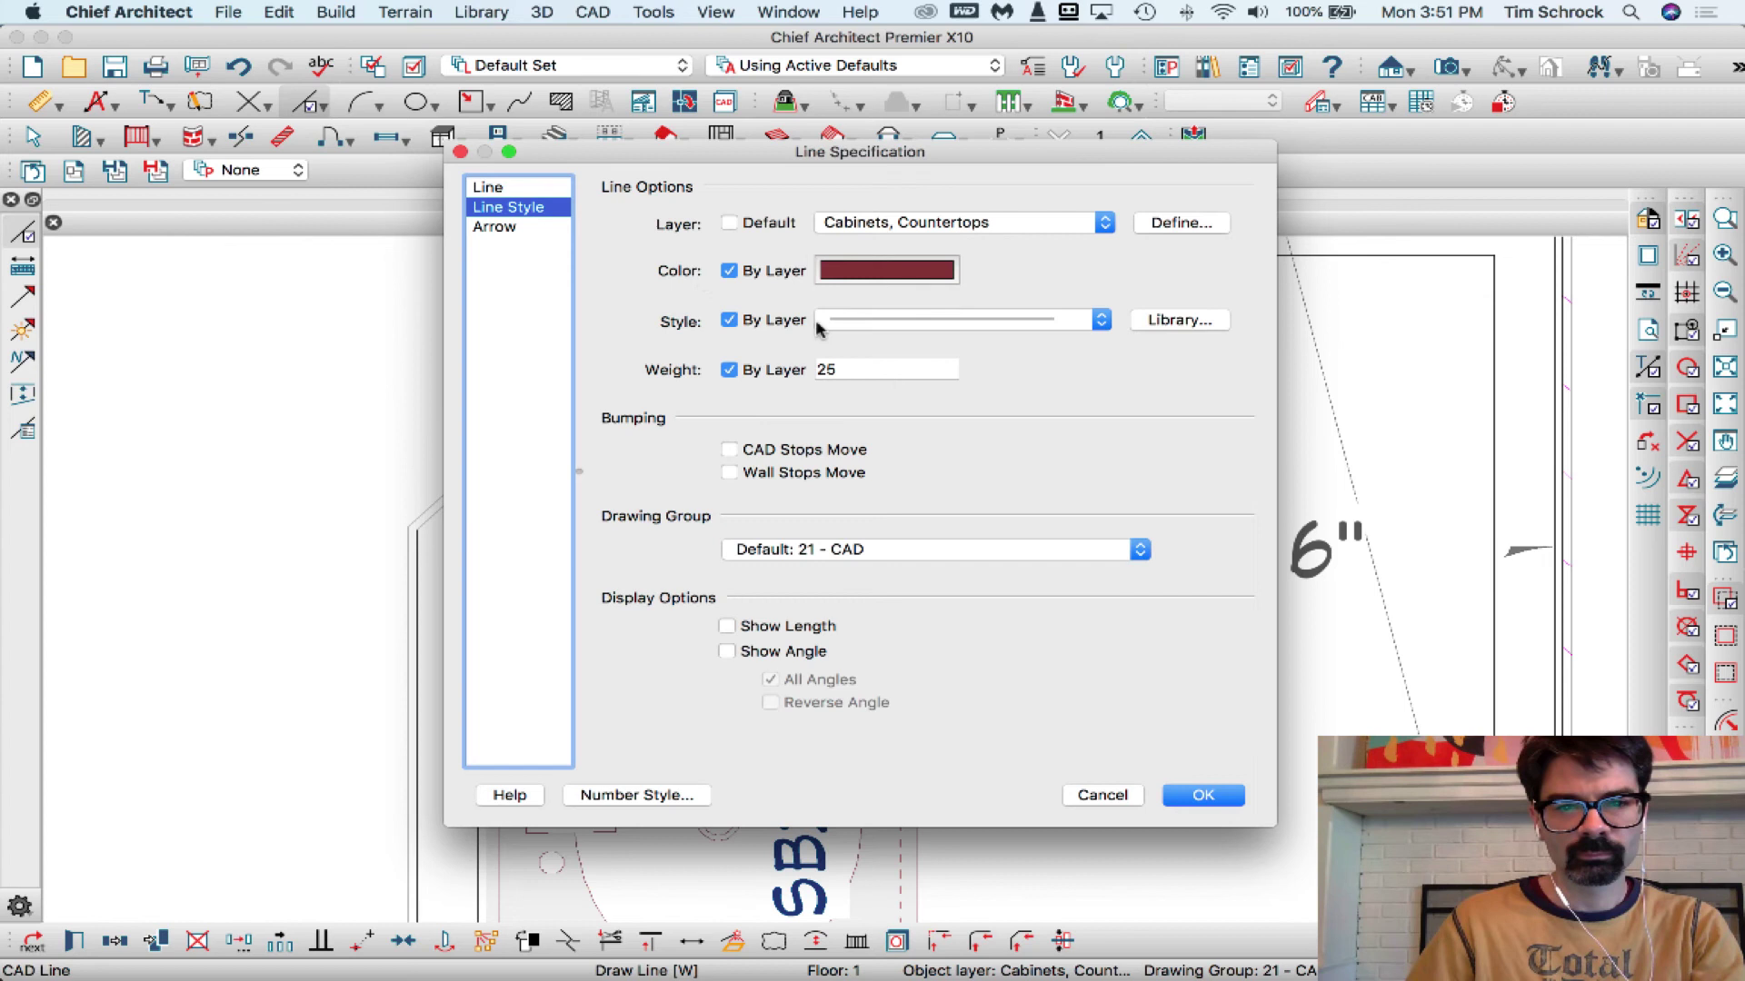
{"action": "left_click", "coordinate": [883, 277]}
{"action": "left_click", "coordinate": [781, 602]}
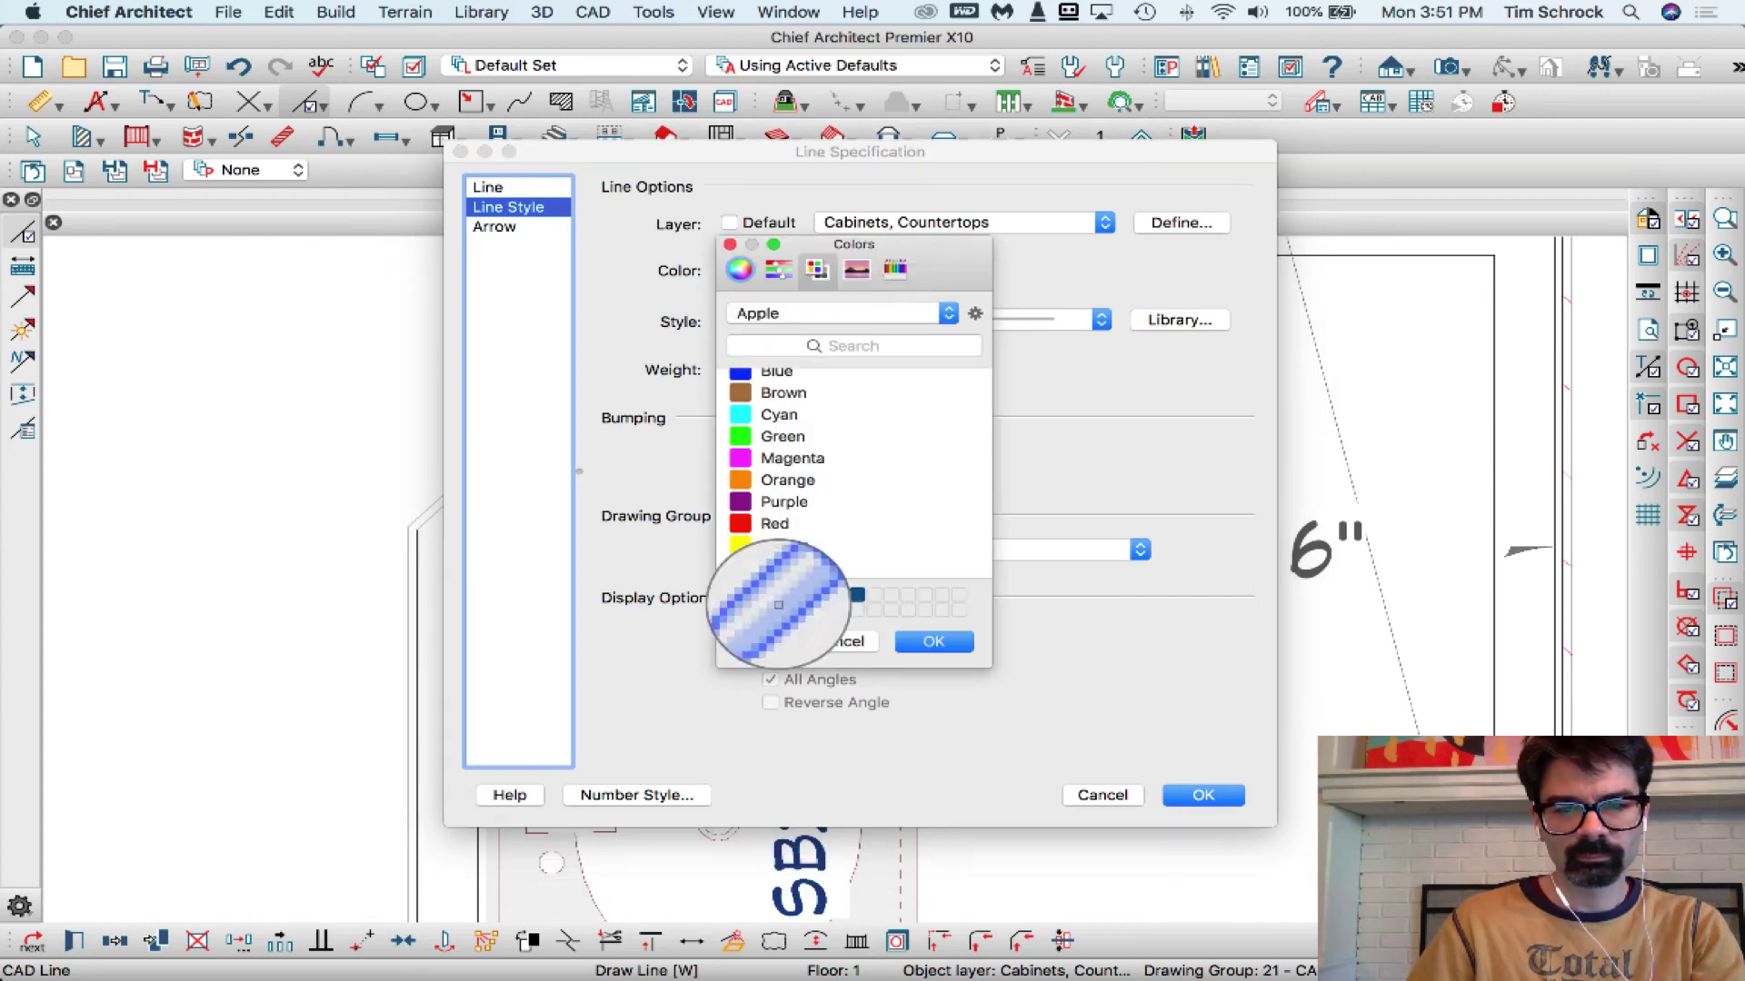
{"action": "left_click", "coordinate": [534, 924]}
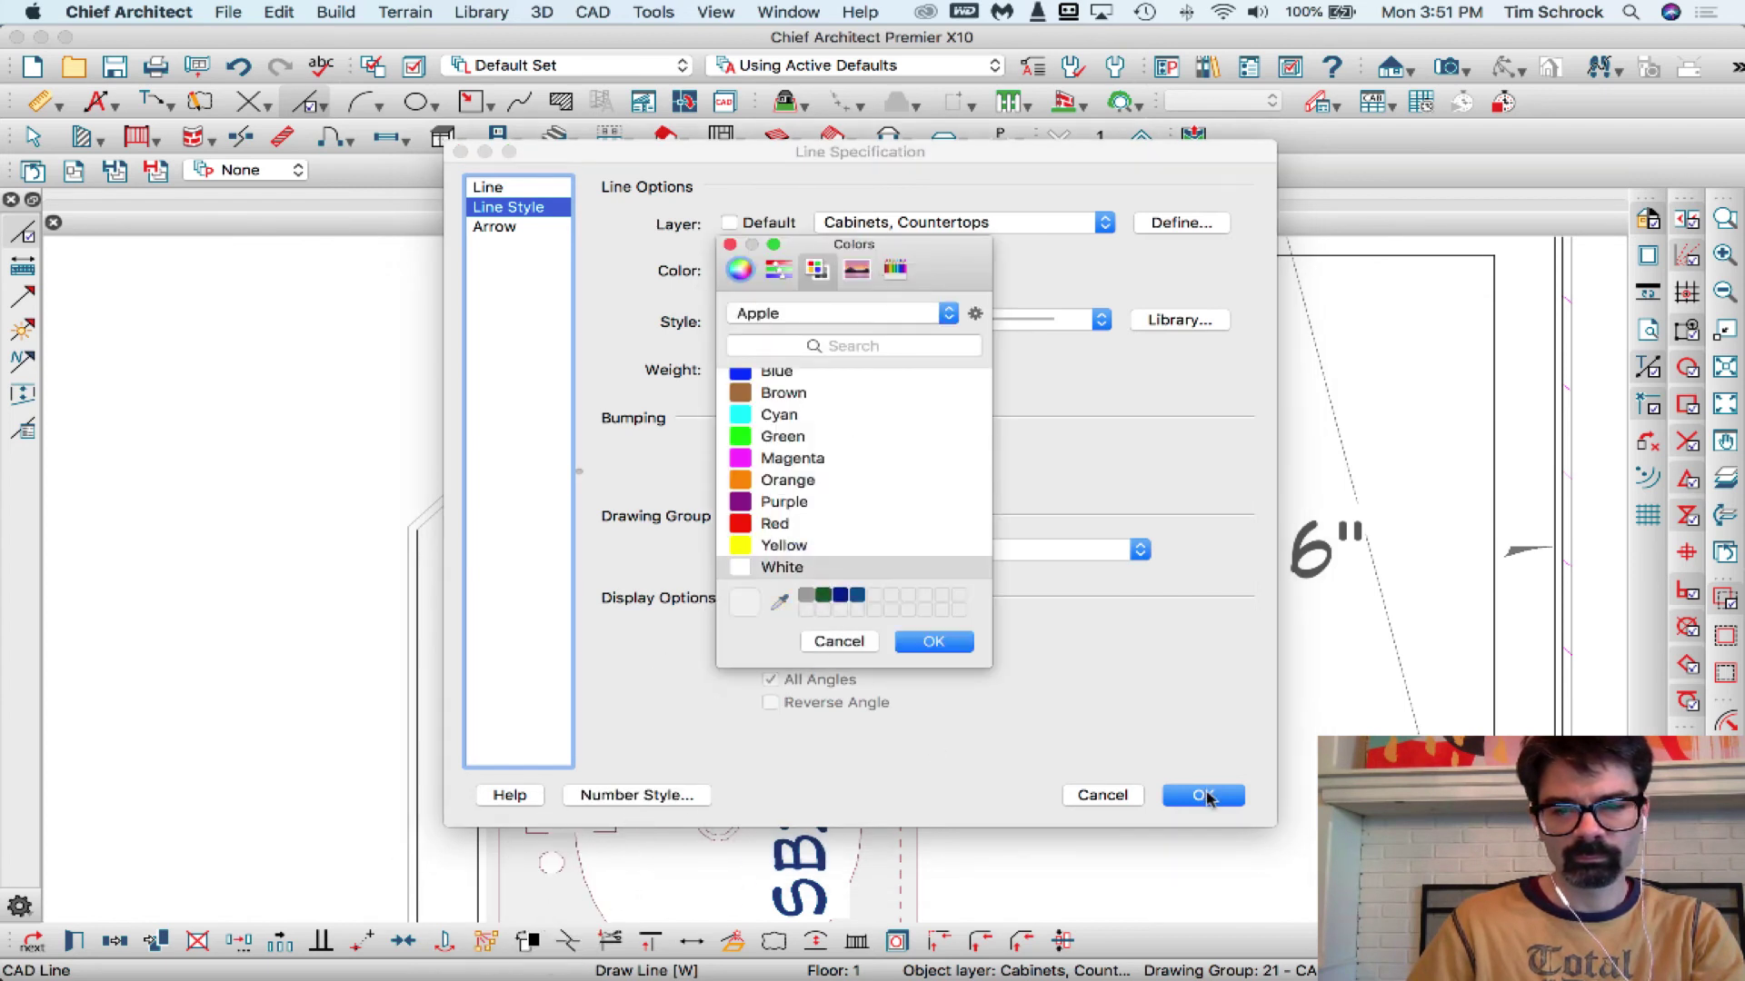
{"action": "left_click", "coordinate": [1205, 797]}
{"action": "left_click", "coordinate": [932, 638]}
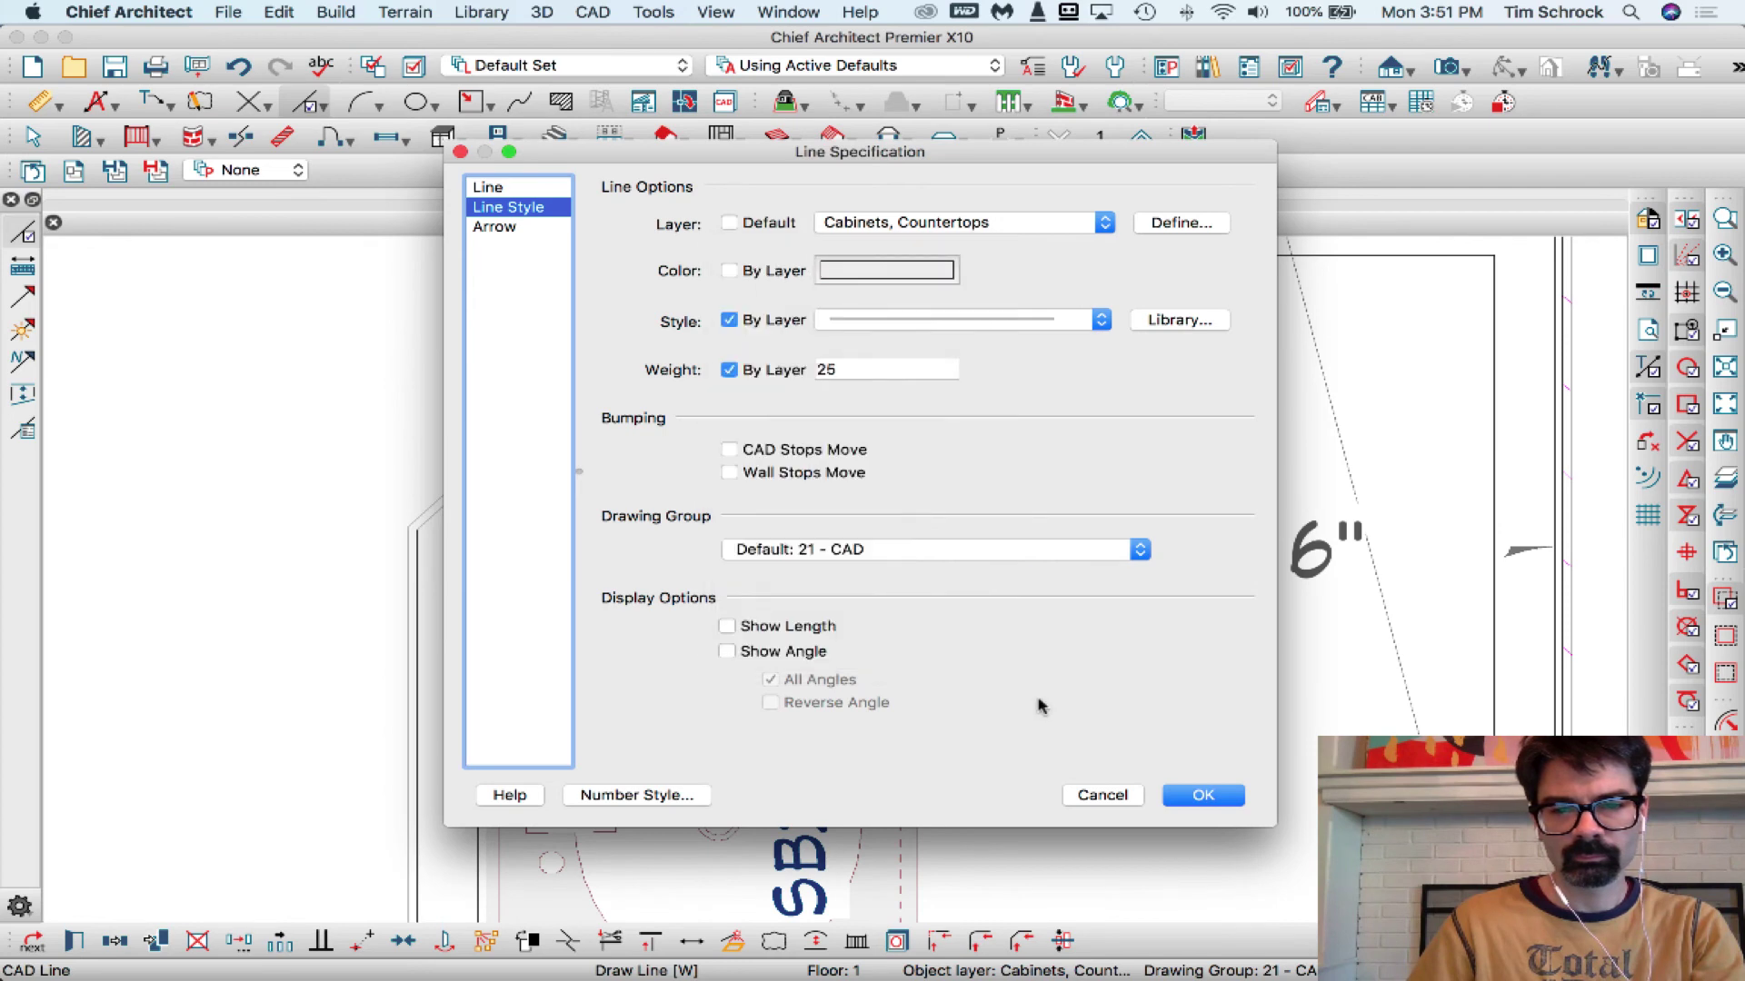
{"action": "left_click", "coordinate": [1201, 798]}
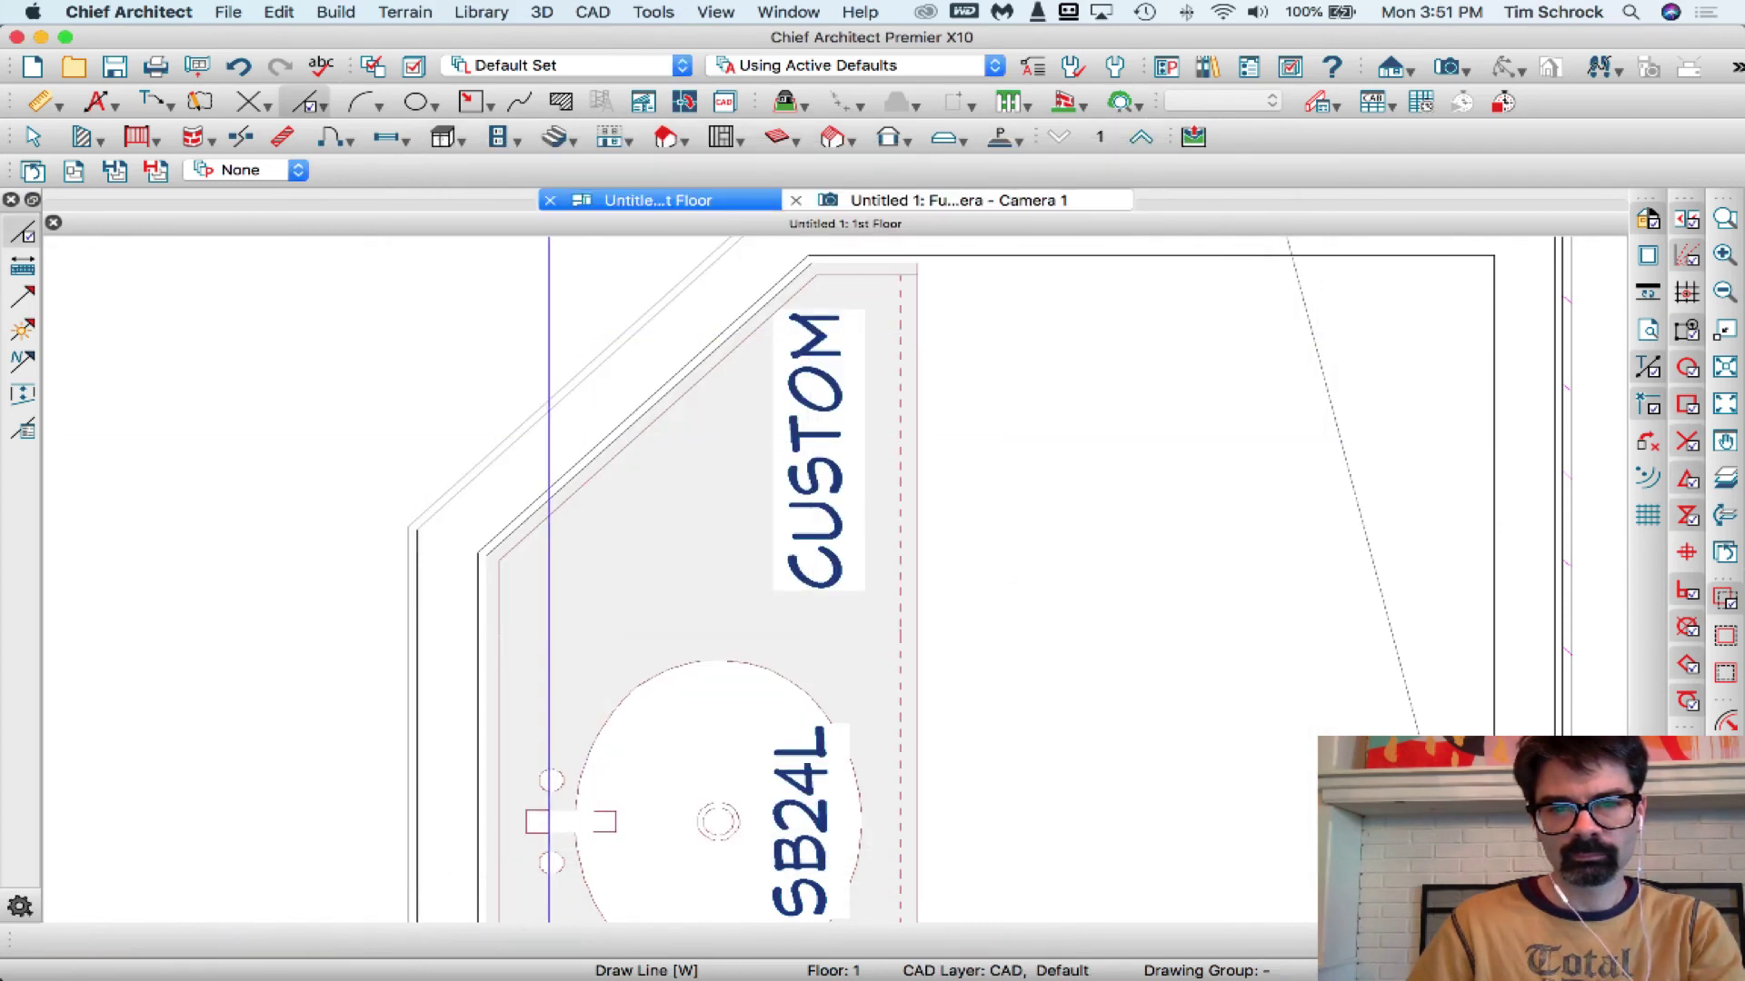